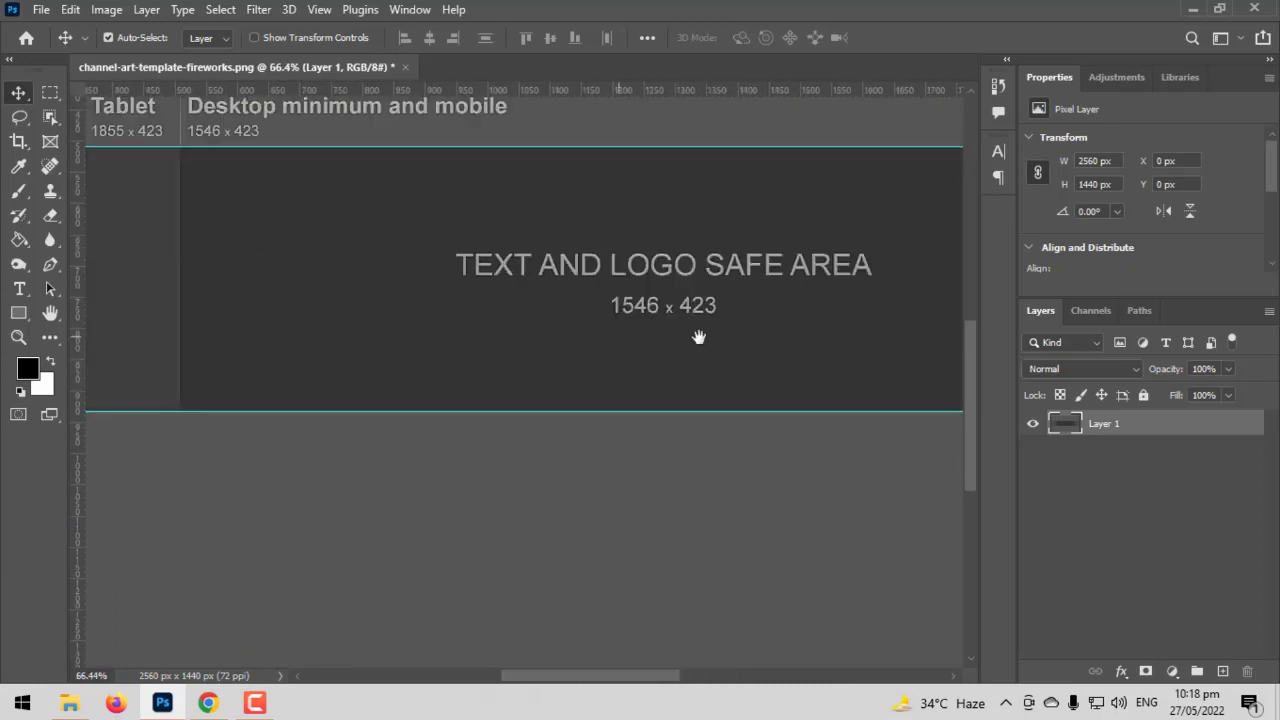
Add vertical guides at about 357 and 507 px for the Tablet and Desktop-minimum left edges
{"action": "scroll", "coordinate": [403, 326], "scroll_direction": "left", "scroll_amount": 5}
{"action": "scroll", "coordinate": [490, 275], "scroll_direction": "down", "scroll_amount": 1}
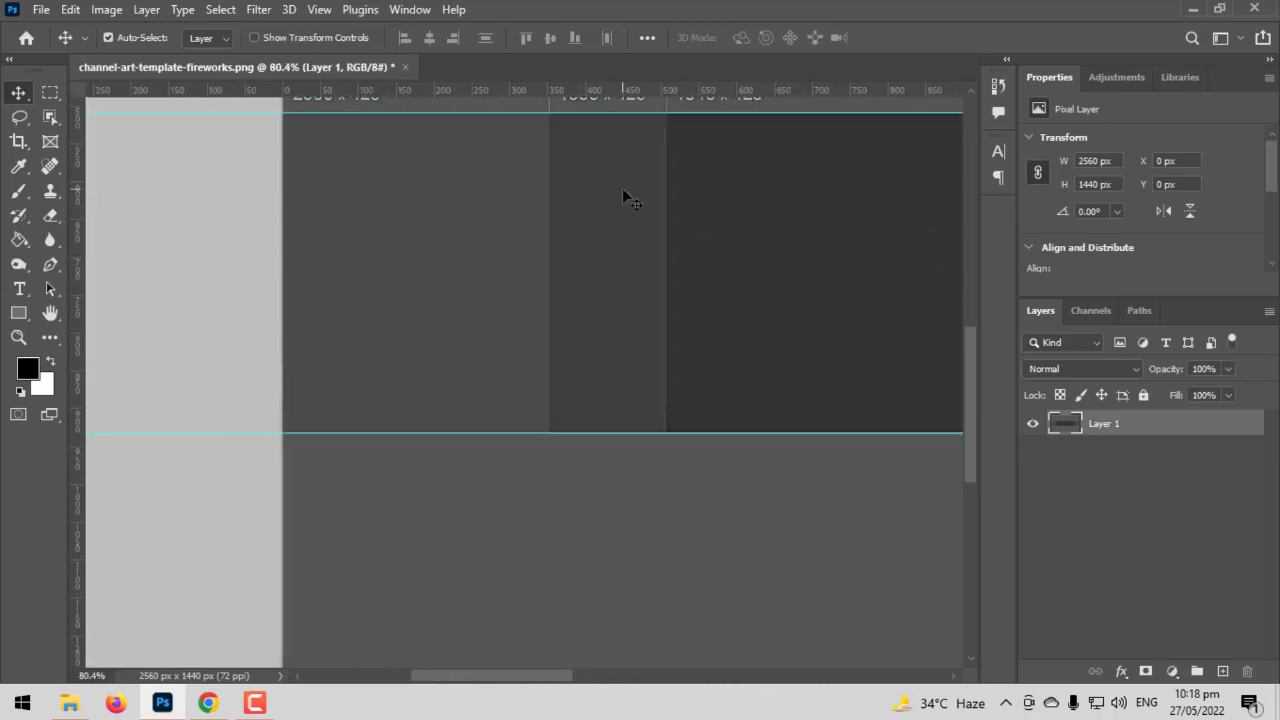
{"action": "scroll", "coordinate": [476, 198], "scroll_direction": "up", "scroll_amount": 5}
{"action": "scroll", "coordinate": [463, 200], "scroll_direction": "up", "scroll_amount": 4}
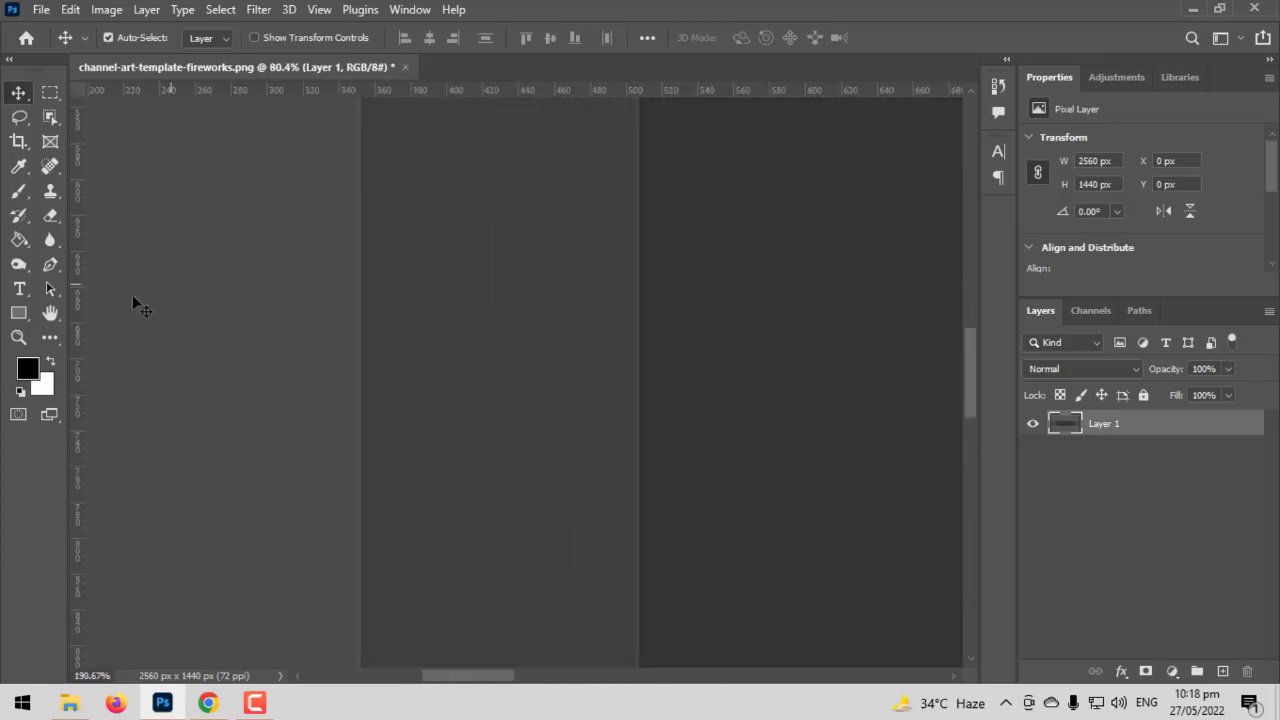
{"action": "left_click_drag", "start_coordinate": [78, 310], "coordinate": [358, 332]}
{"action": "left_click_drag", "start_coordinate": [83, 316], "coordinate": [639, 337]}
Add vertical guides at about 2055 and 2206 px on the right, then fit the canvas on screen
{"action": "scroll", "coordinate": [750, 358], "scroll_direction": "down", "scroll_amount": 3}
{"action": "scroll", "coordinate": [750, 362], "scroll_direction": "down", "scroll_amount": 5}
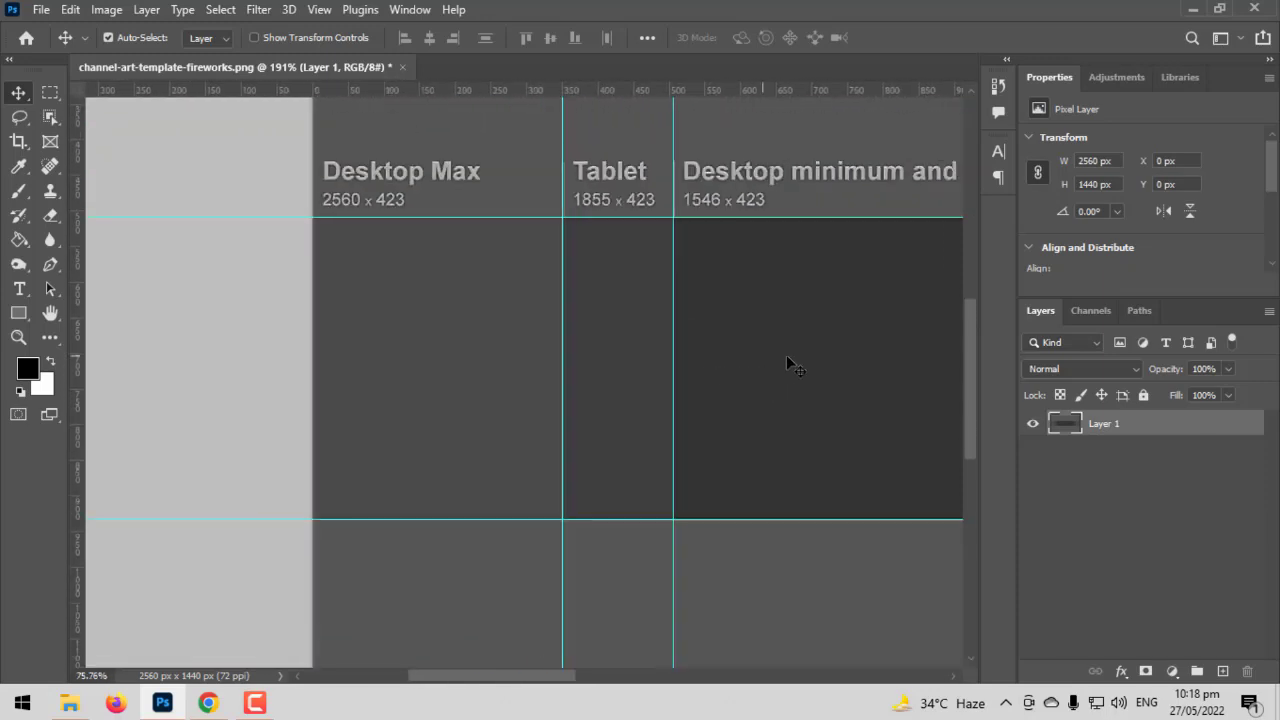
{"action": "left_click_drag", "start_coordinate": [483, 340], "coordinate": [2, 318]}
{"action": "scroll", "coordinate": [614, 374], "scroll_direction": "up", "scroll_amount": 5}
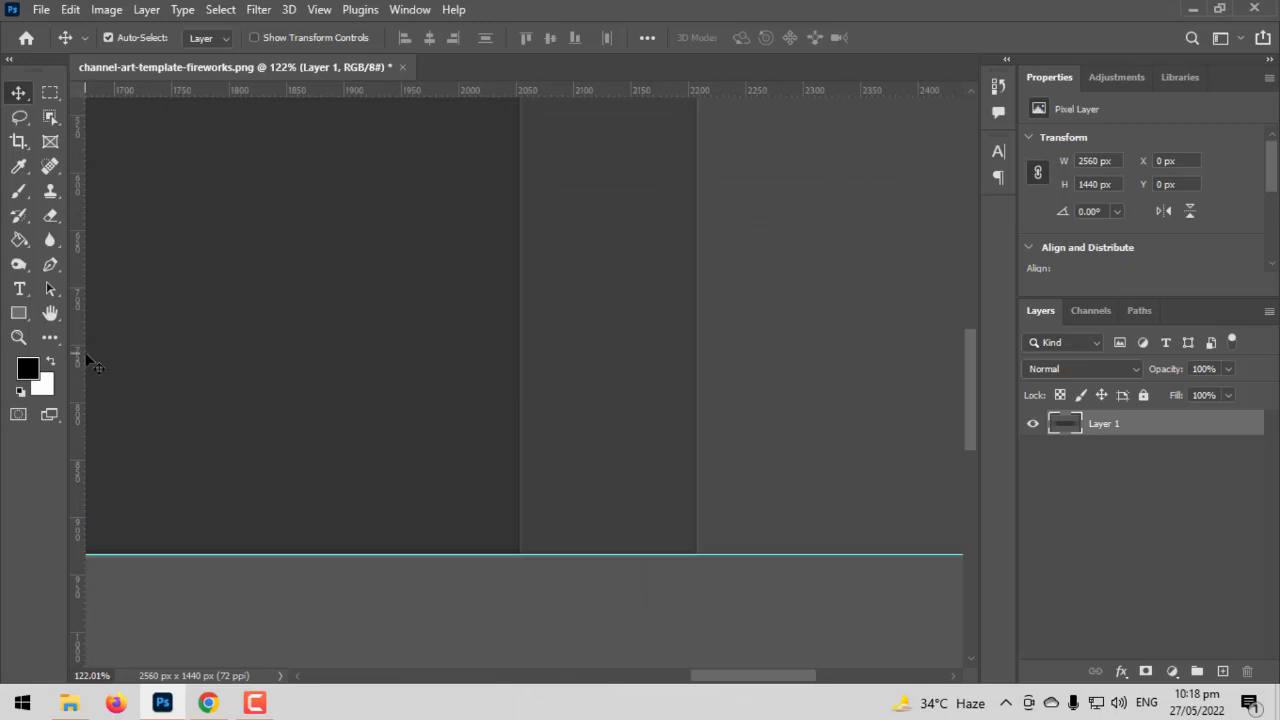
{"action": "left_click_drag", "start_coordinate": [76, 352], "coordinate": [522, 407]}
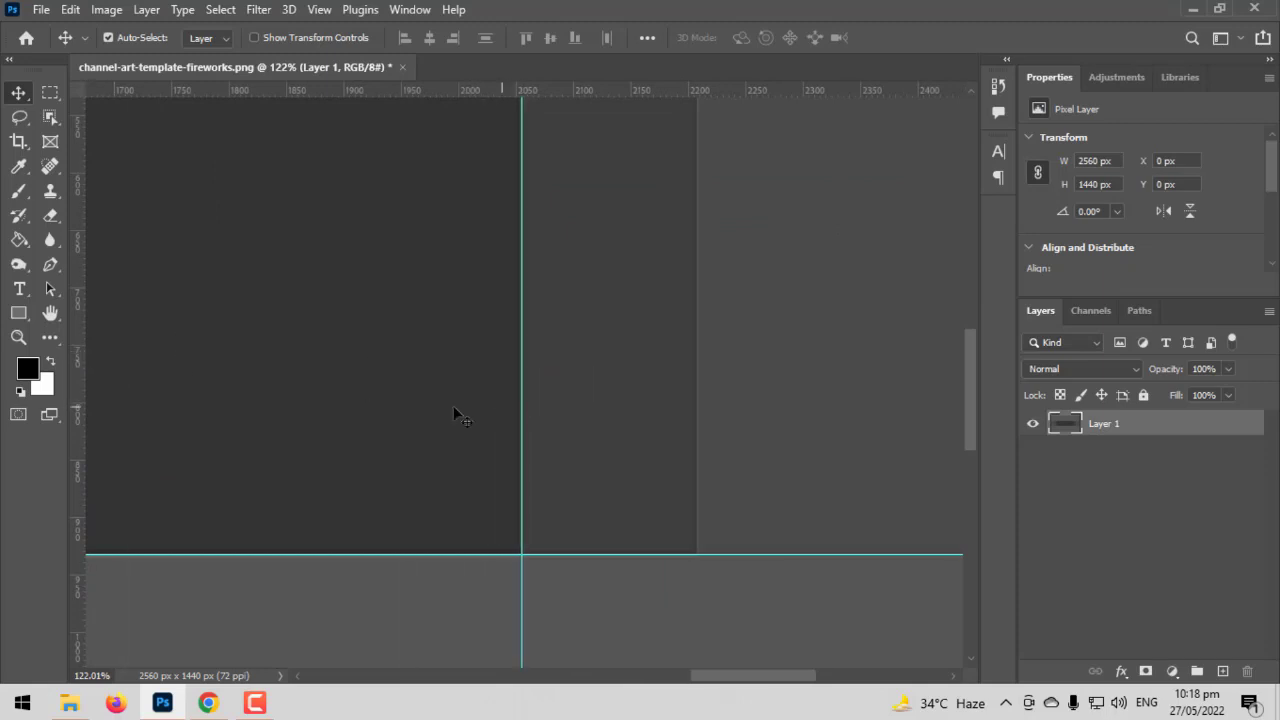
{"action": "left_click_drag", "start_coordinate": [78, 340], "coordinate": [697, 394]}
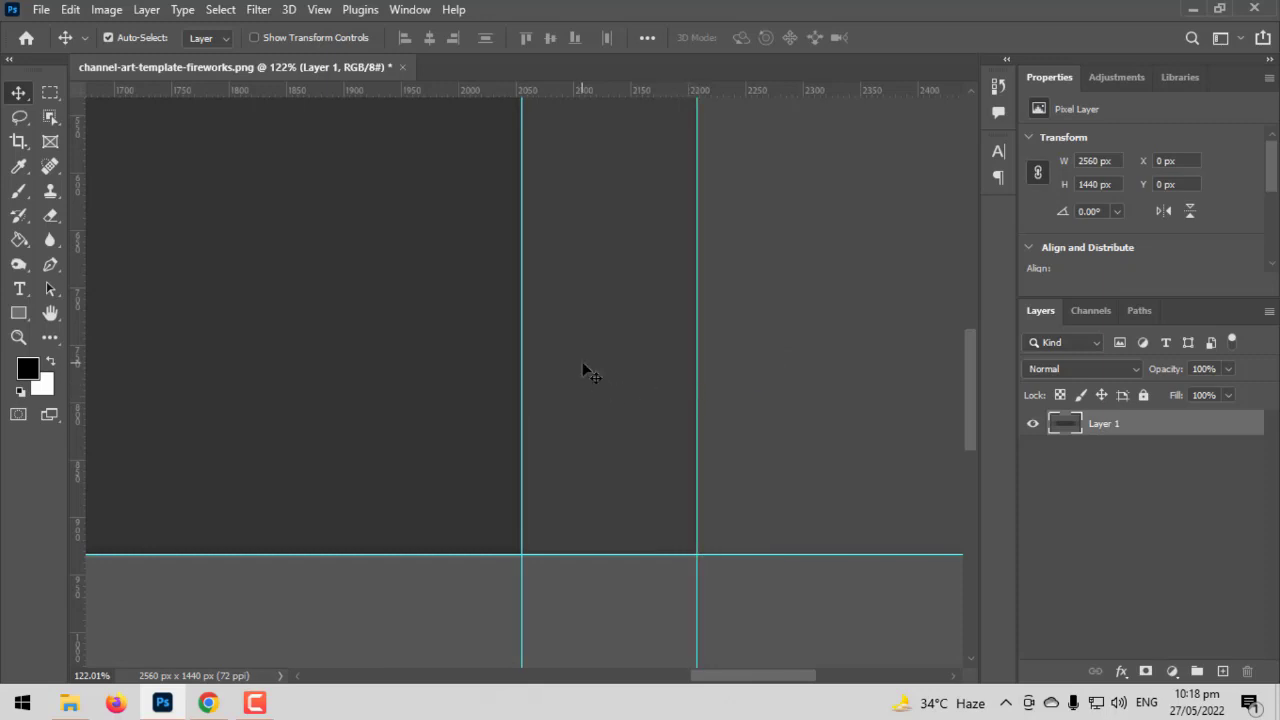
{"action": "key", "text": "ctrl+0"}
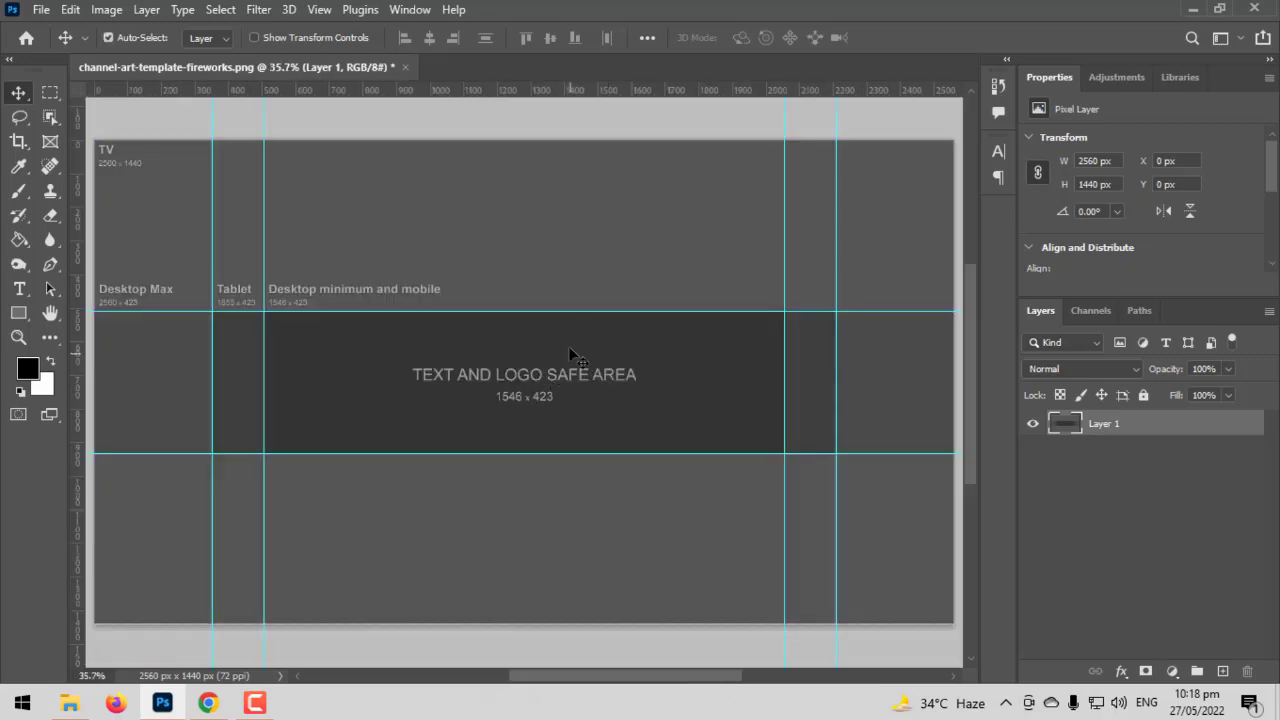
{"action": "scroll", "coordinate": [588, 372], "scroll_direction": "down", "scroll_amount": 1}
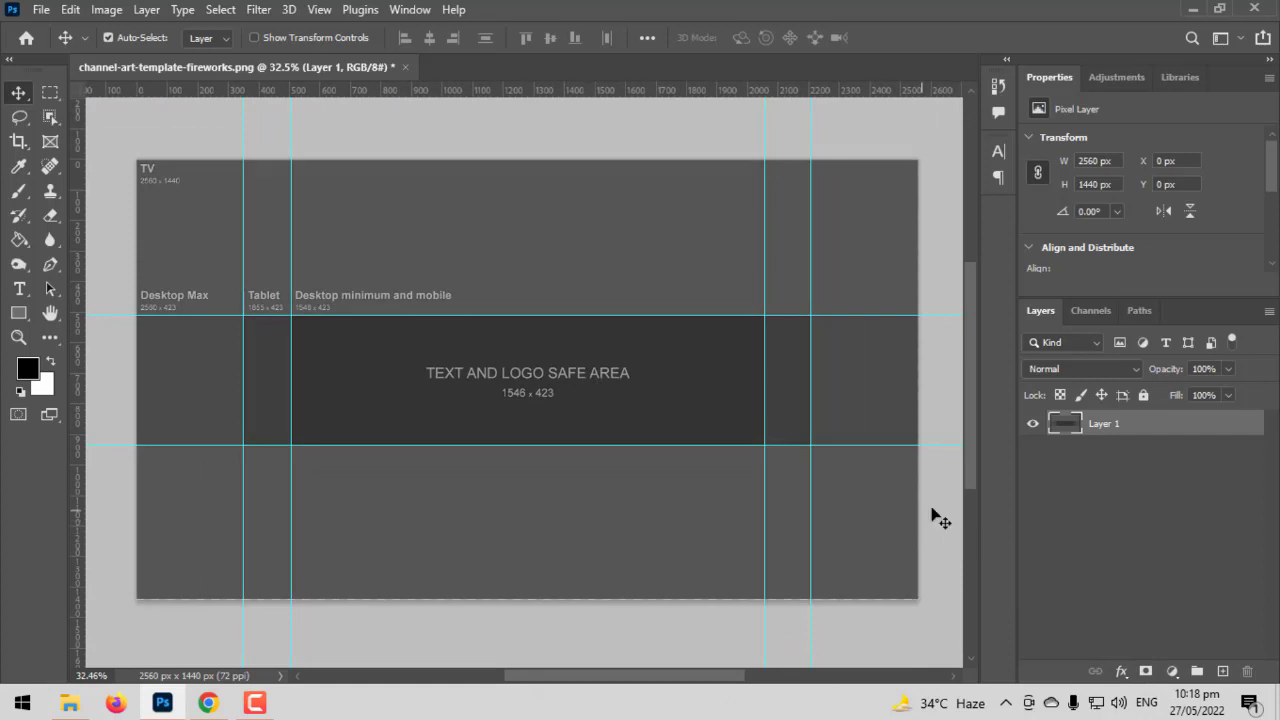
Add a Gradient Fill layer using the pink-to-purple preset angled at about -47.81°
{"action": "left_click", "coordinate": [1162, 670]}
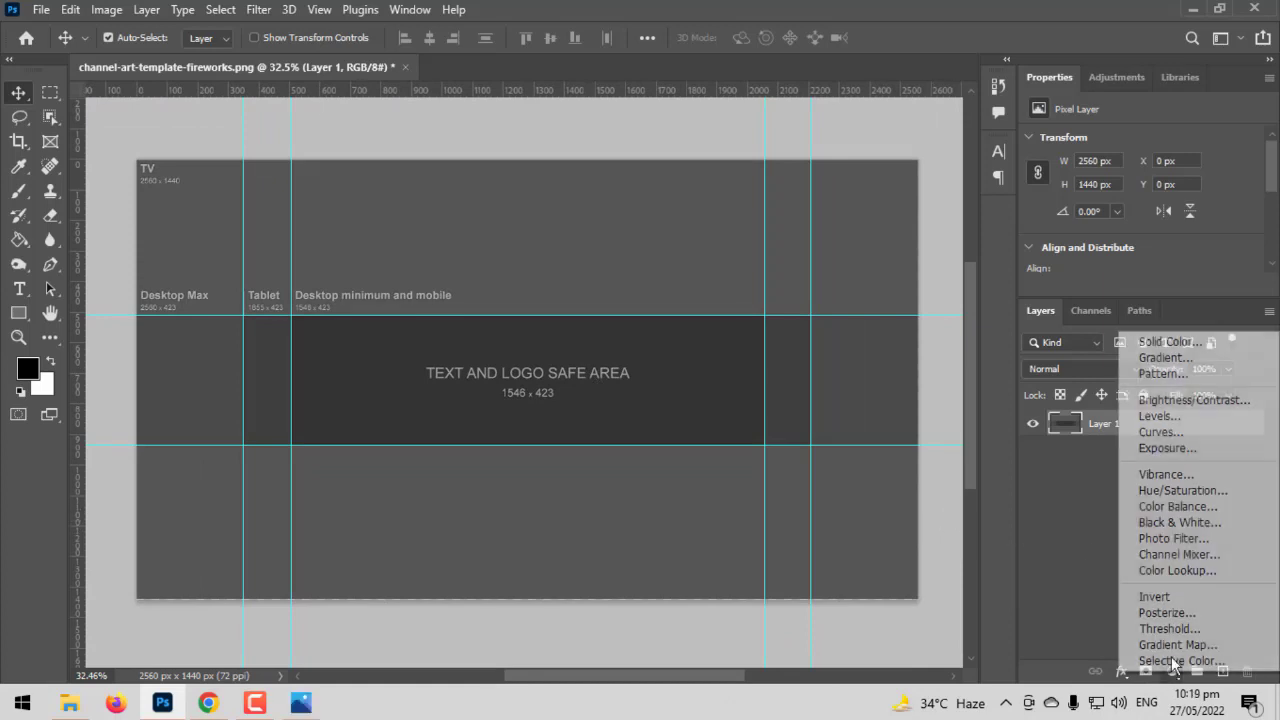
{"action": "left_click", "coordinate": [1176, 364]}
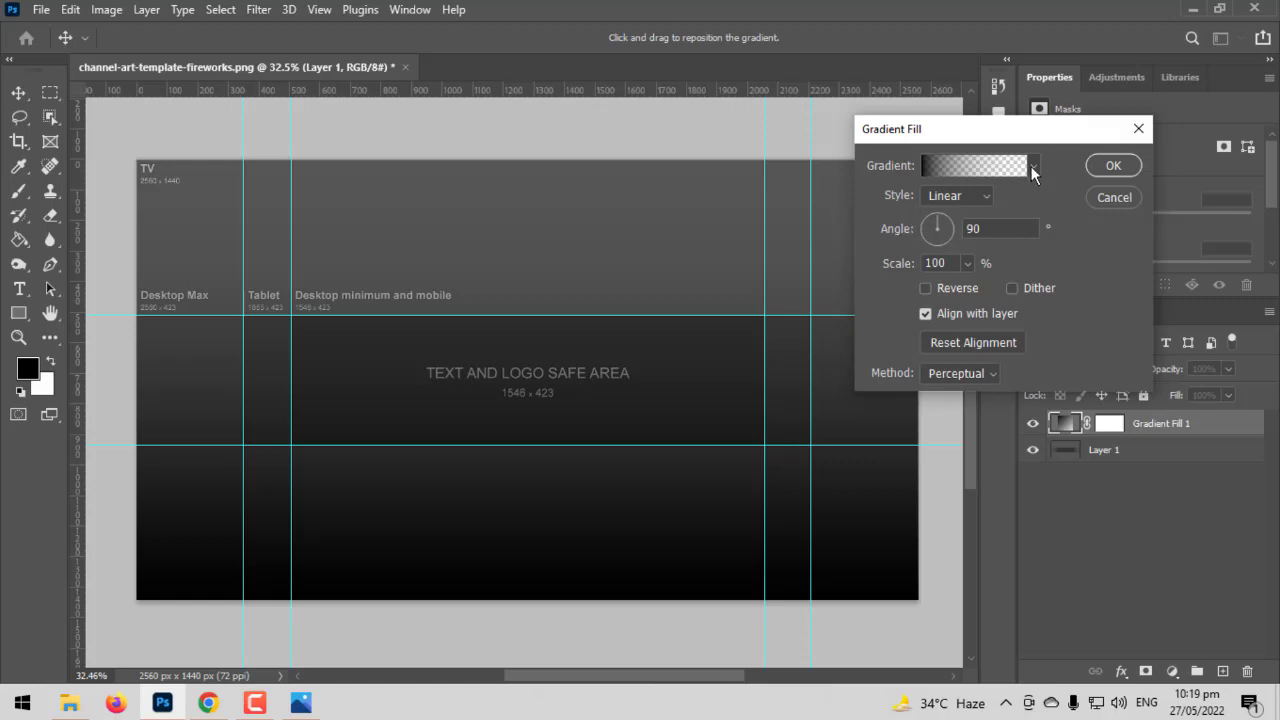
{"action": "left_click", "coordinate": [1032, 168]}
{"action": "scroll", "coordinate": [990, 280], "scroll_direction": "down", "scroll_amount": 6}
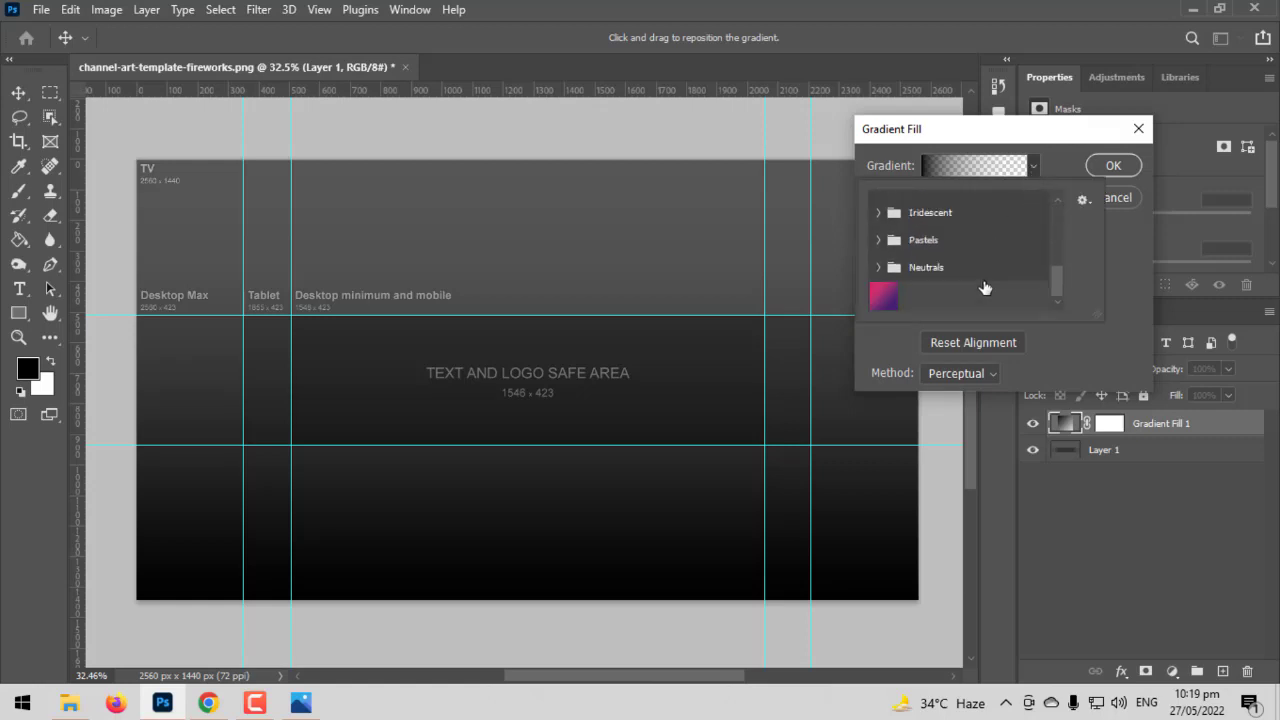
{"action": "left_click", "coordinate": [885, 296]}
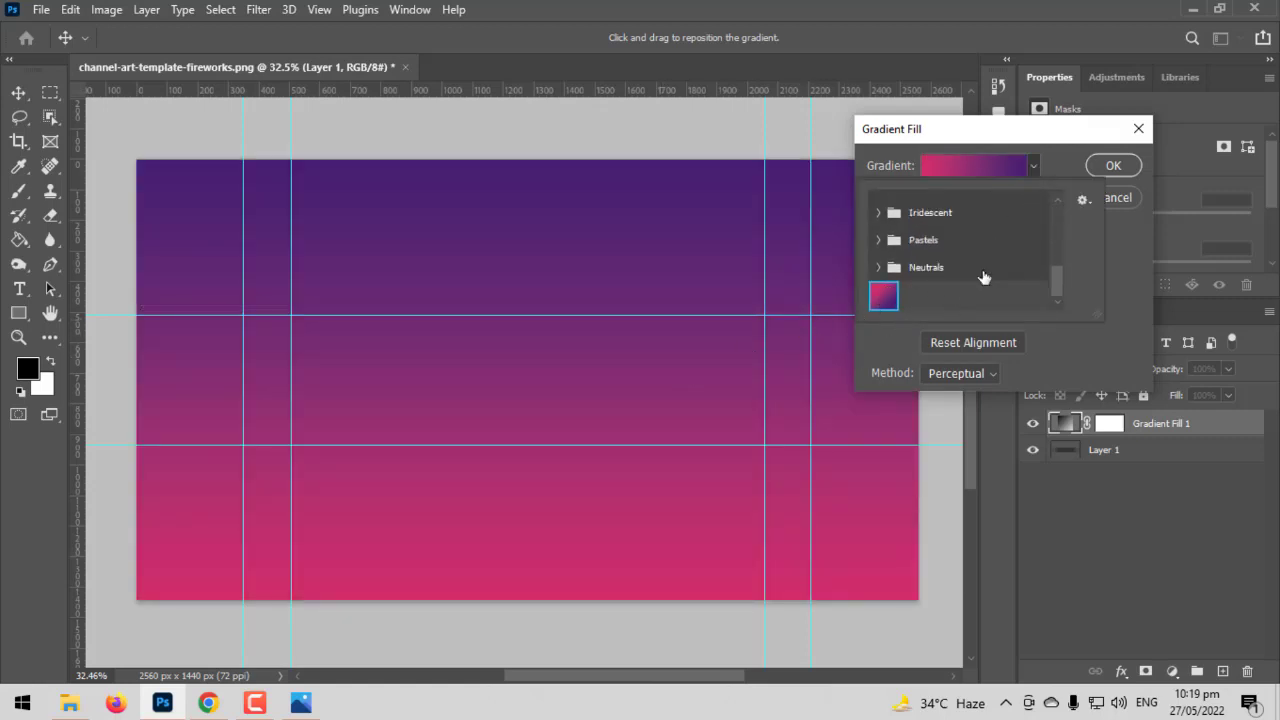
{"action": "left_click", "coordinate": [1101, 233]}
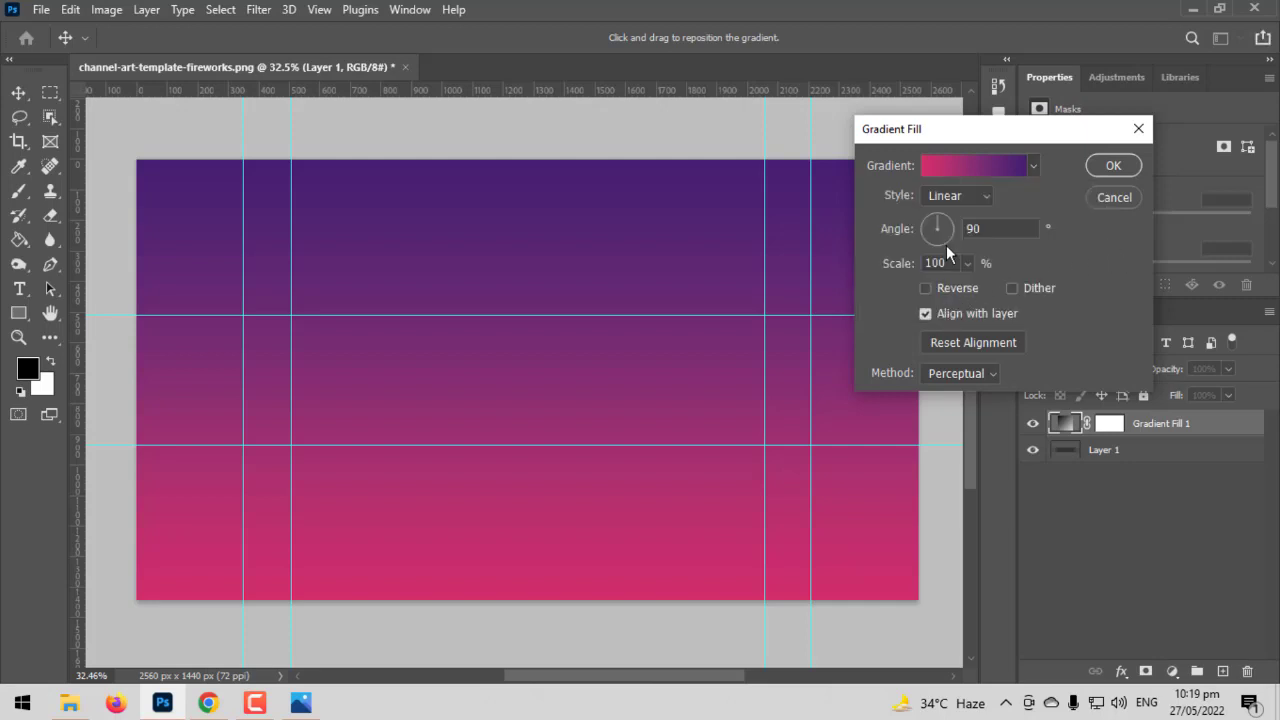
{"action": "left_click_drag", "start_coordinate": [969, 255], "coordinate": [982, 280]}
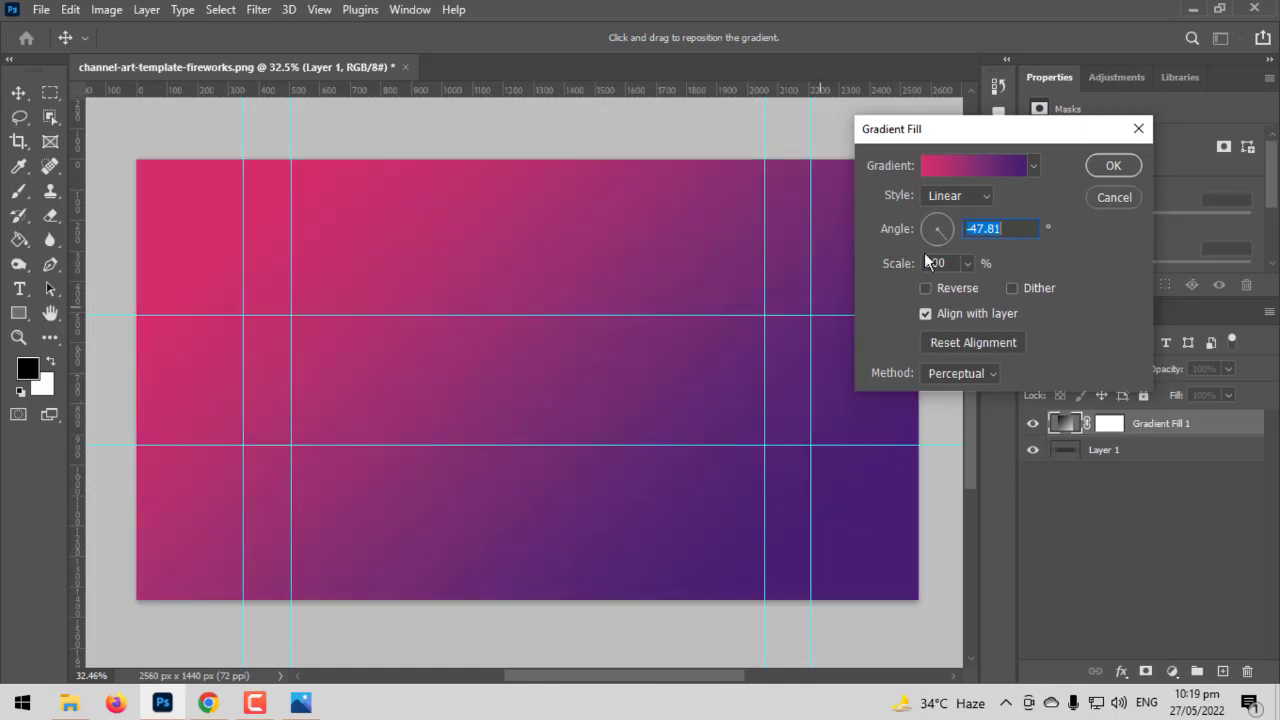
{"action": "left_click", "coordinate": [1112, 165]}
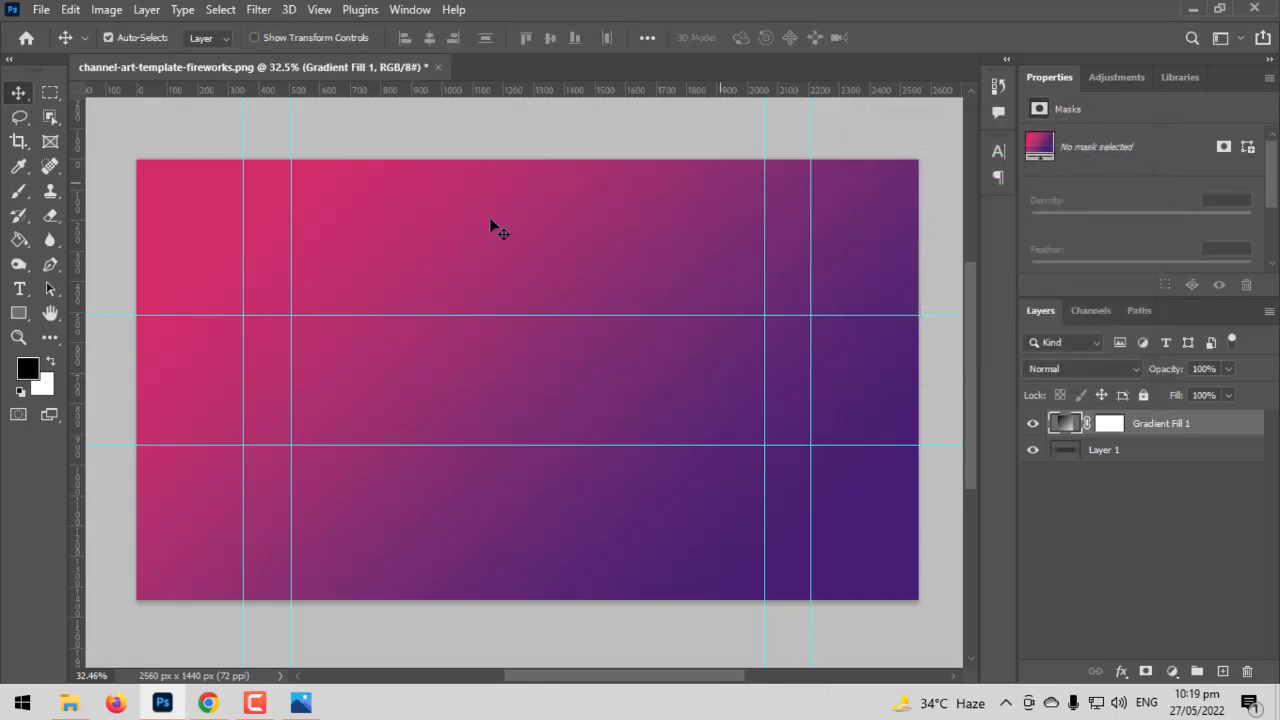
Reopen the Gradient Fill 1 settings and enter -47 as the angle
{"action": "scroll", "coordinate": [370, 320], "scroll_direction": "up", "scroll_amount": 2}
{"action": "scroll", "coordinate": [370, 321], "scroll_direction": "down", "scroll_amount": 2}
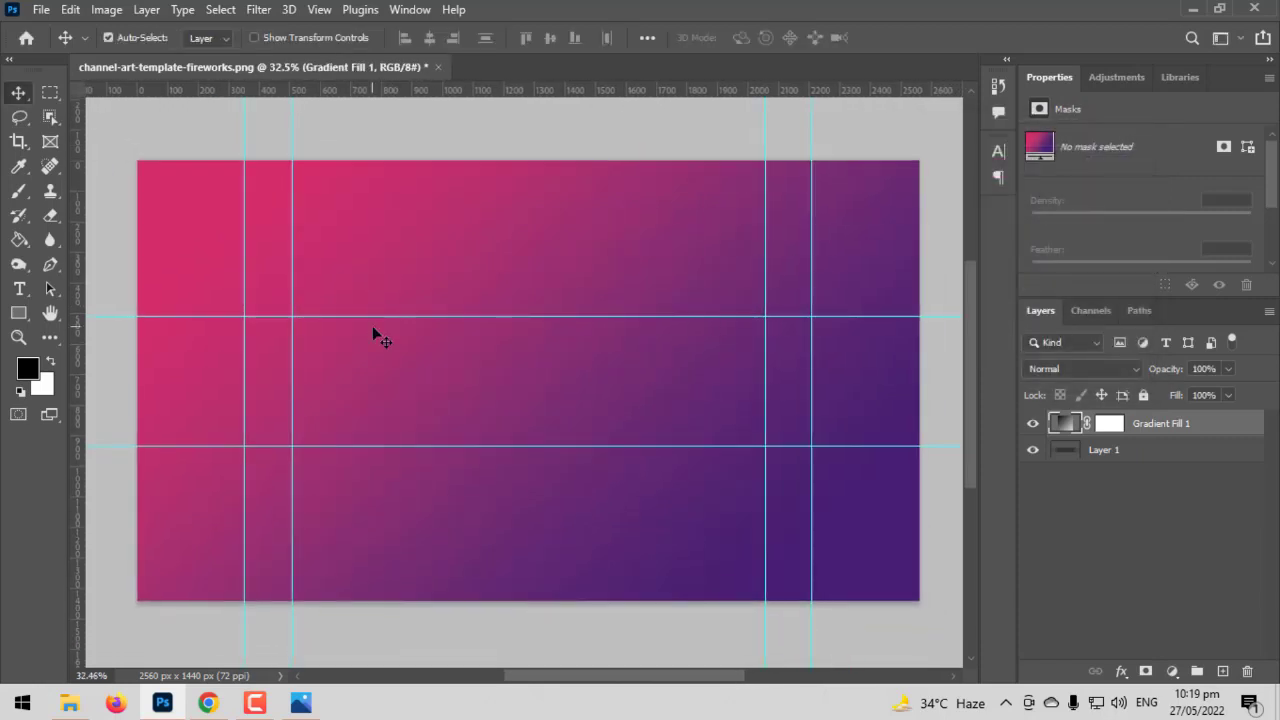
{"action": "scroll", "coordinate": [378, 336], "scroll_direction": "up", "scroll_amount": 3}
{"action": "scroll", "coordinate": [466, 374], "scroll_direction": "up", "scroll_amount": 2}
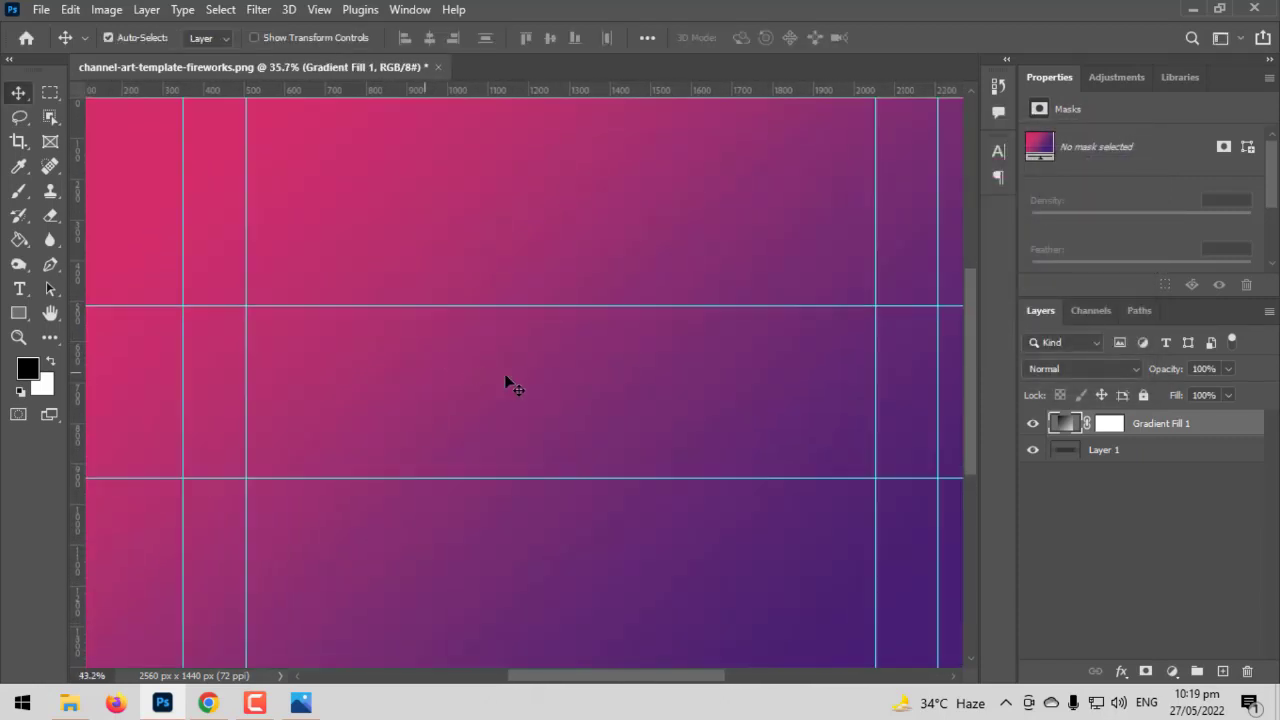
{"action": "scroll", "coordinate": [512, 385], "scroll_direction": "down", "scroll_amount": 2}
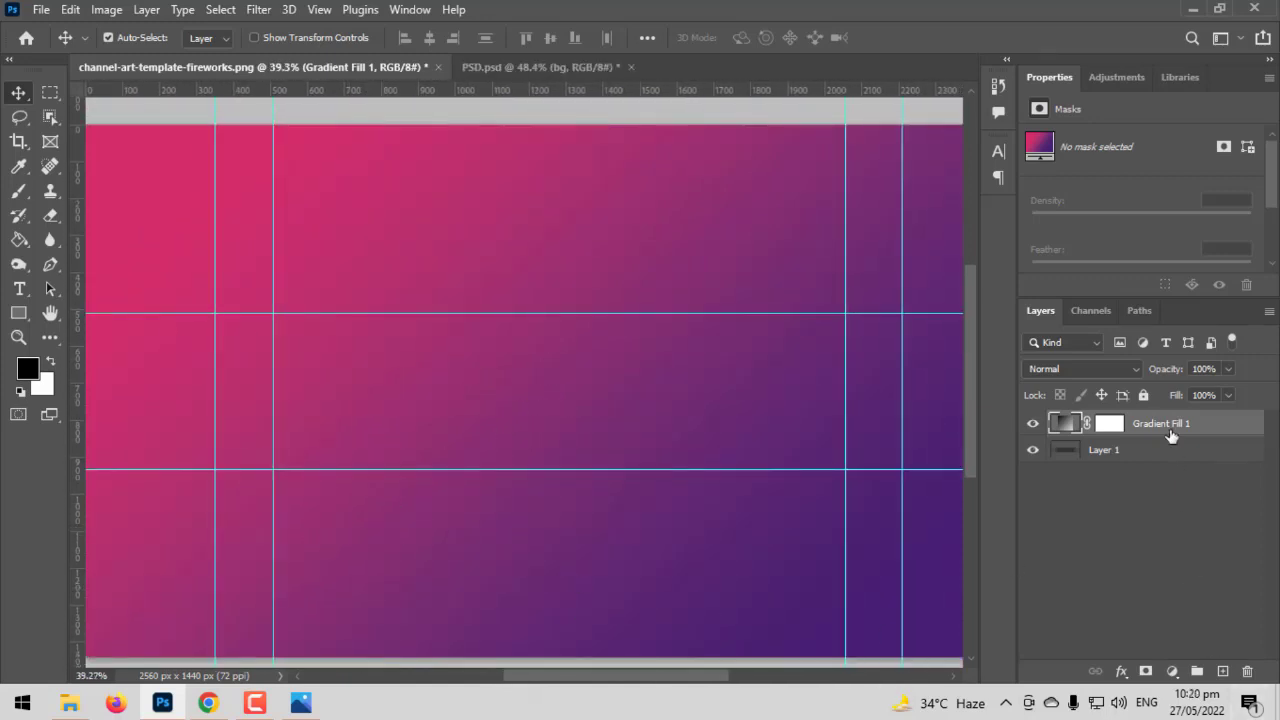
{"action": "double_click", "coordinate": [1066, 424]}
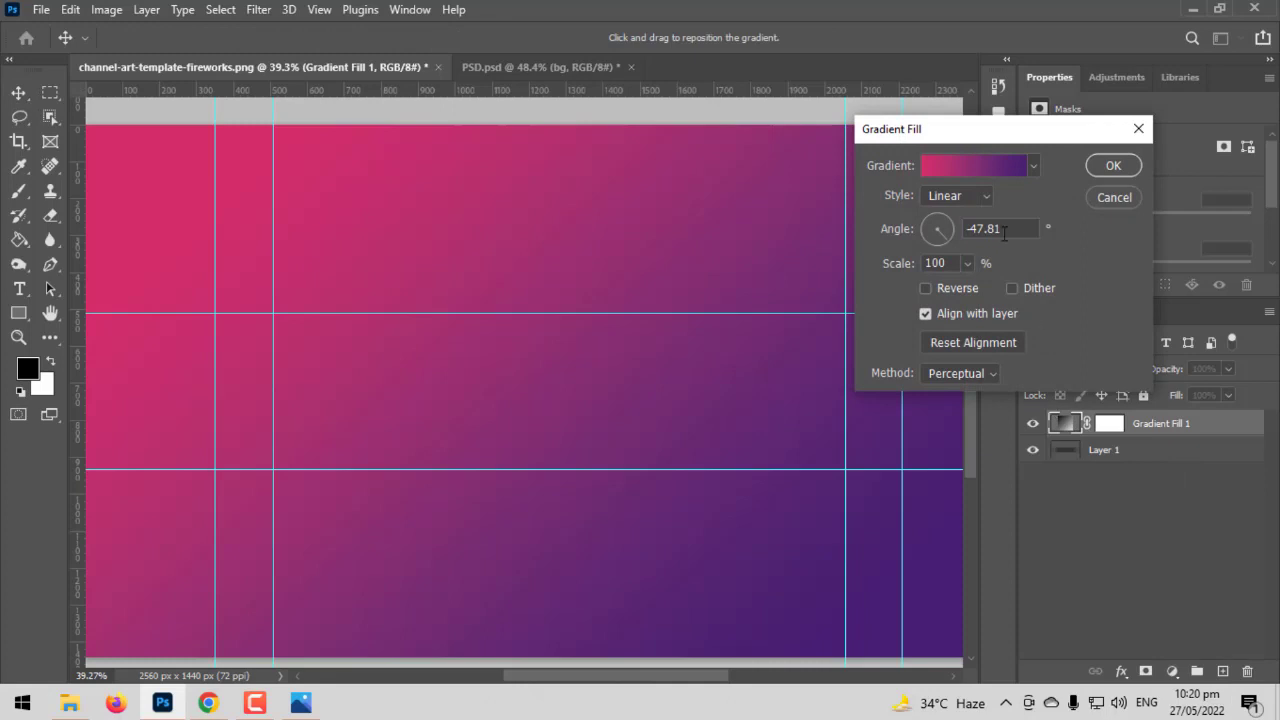
{"action": "left_click_drag", "start_coordinate": [1005, 232], "coordinate": [968, 234]}
{"action": "type", "text": "-4"}
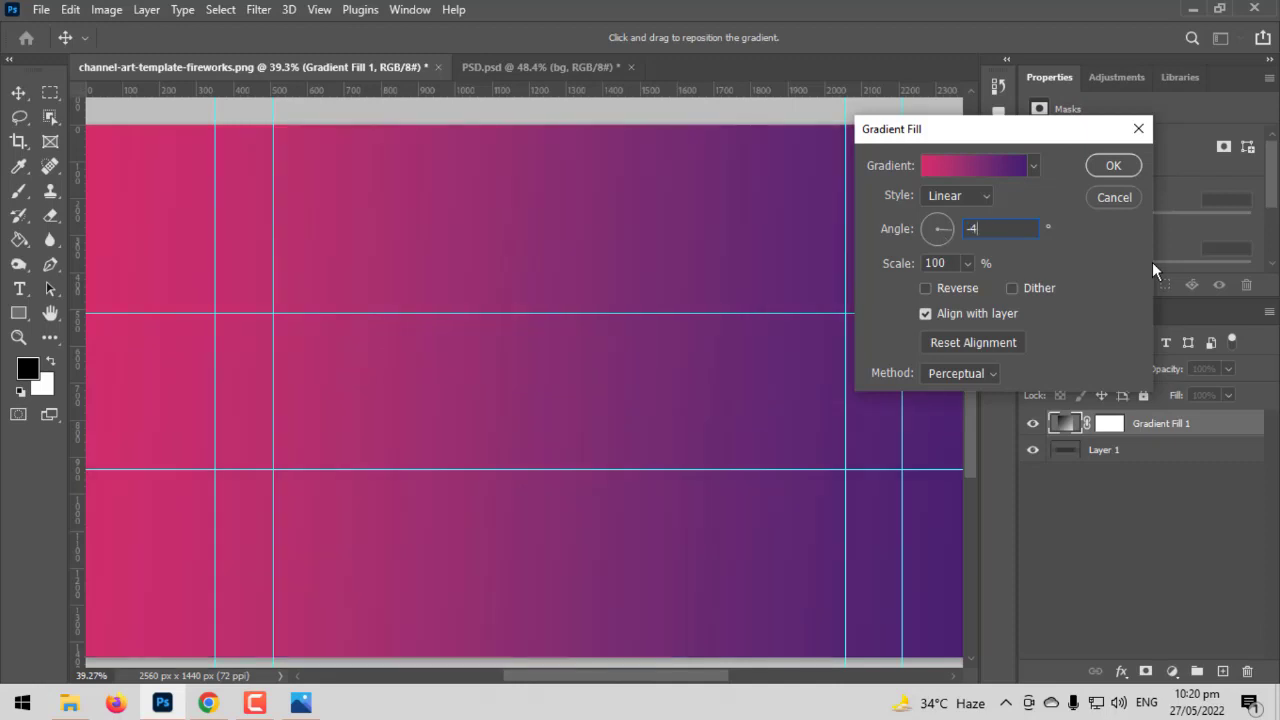
{"action": "type", "text": "7"}
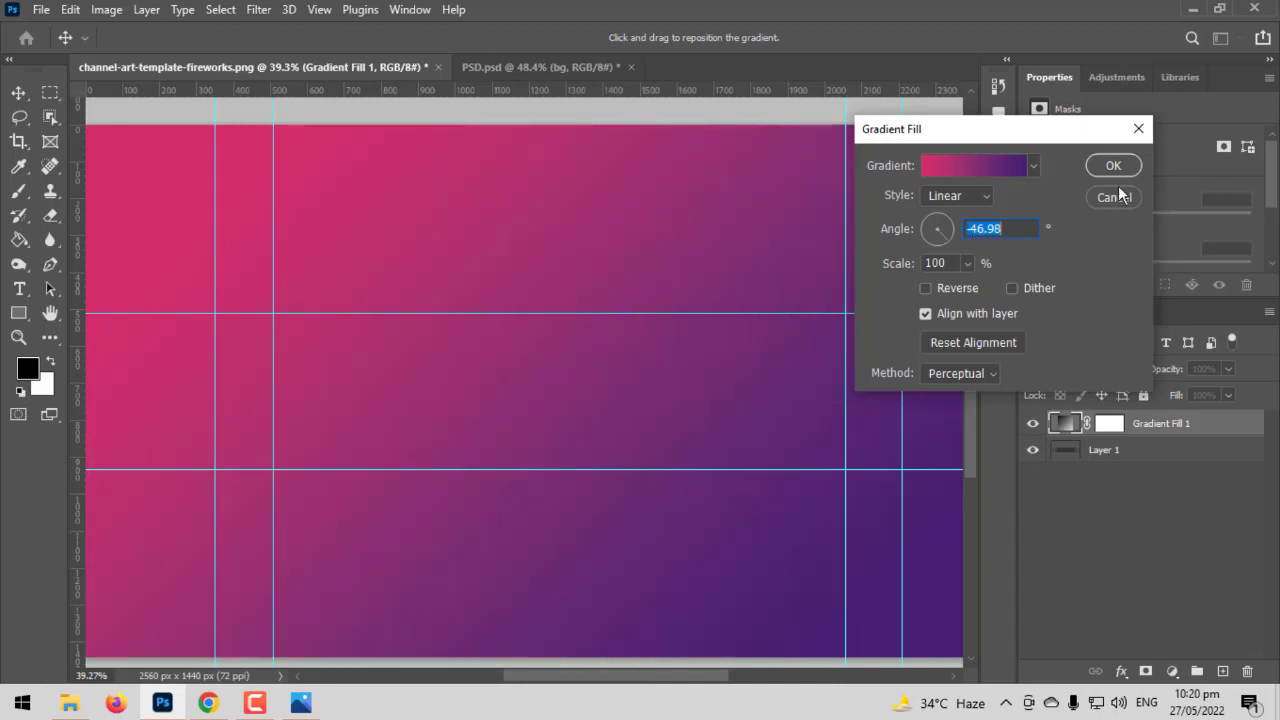
{"action": "left_click", "coordinate": [555, 403]}
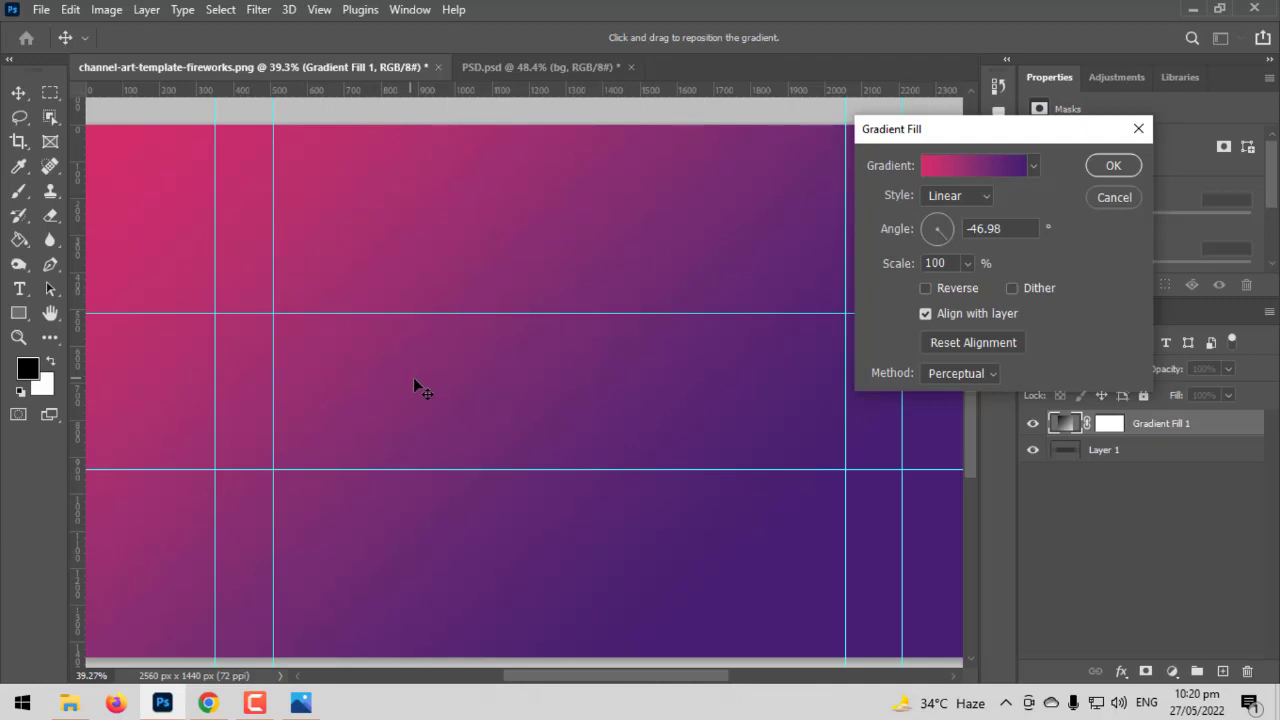
{"action": "left_click", "coordinate": [1113, 167]}
Shift the gradient across the canvas, reapply the -47° angle, and deselect the layer
{"action": "scroll", "coordinate": [658, 433], "scroll_direction": "down", "scroll_amount": 3}
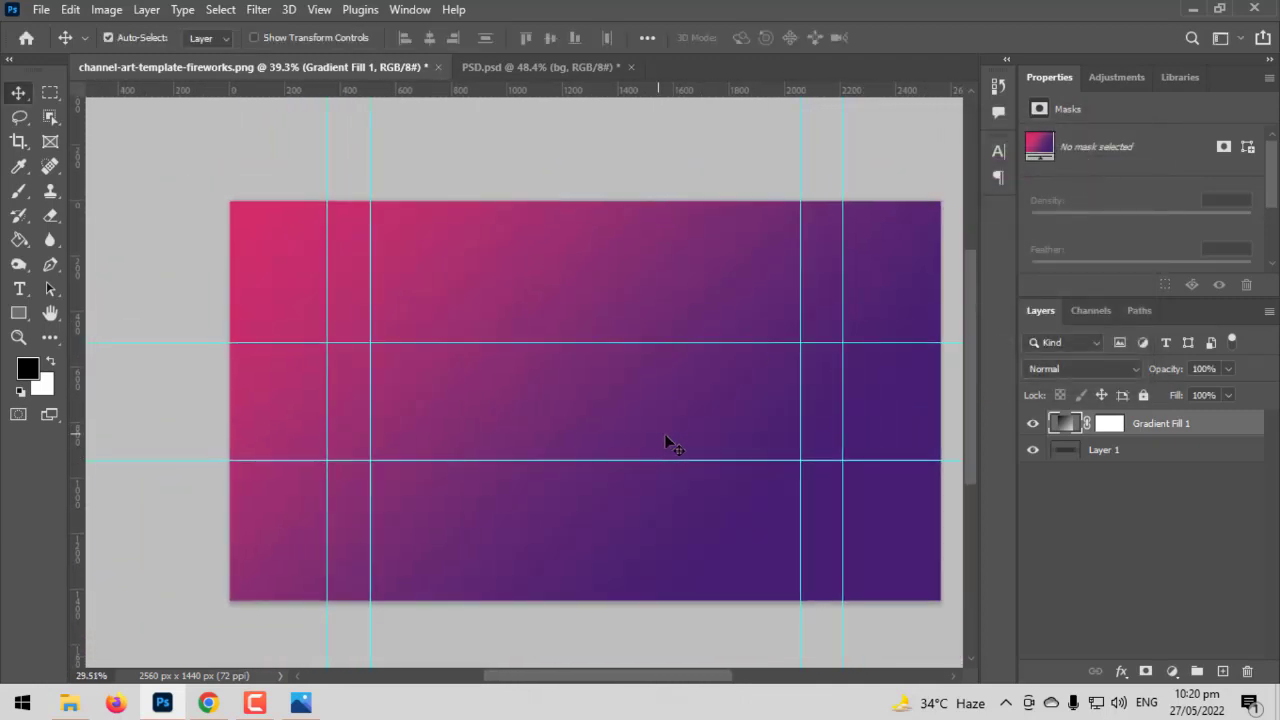
{"action": "scroll", "coordinate": [715, 437], "scroll_direction": "up", "scroll_amount": 3}
{"action": "left_click_drag", "start_coordinate": [579, 409], "coordinate": [646, 423]}
{"action": "left_click_drag", "start_coordinate": [503, 401], "coordinate": [473, 408]}
{"action": "double_click", "coordinate": [1057, 425]}
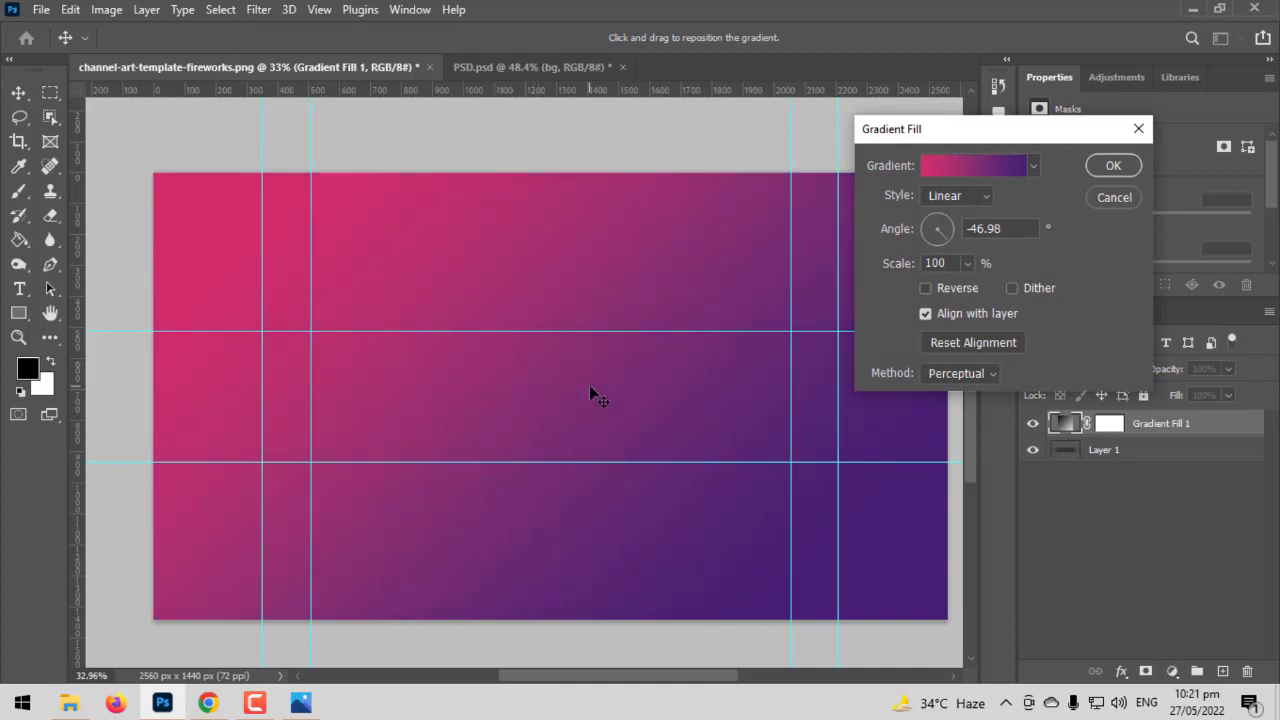
{"action": "left_click", "coordinate": [958, 229]}
{"action": "type", "text": "-47"}
{"action": "left_click", "coordinate": [1110, 166]}
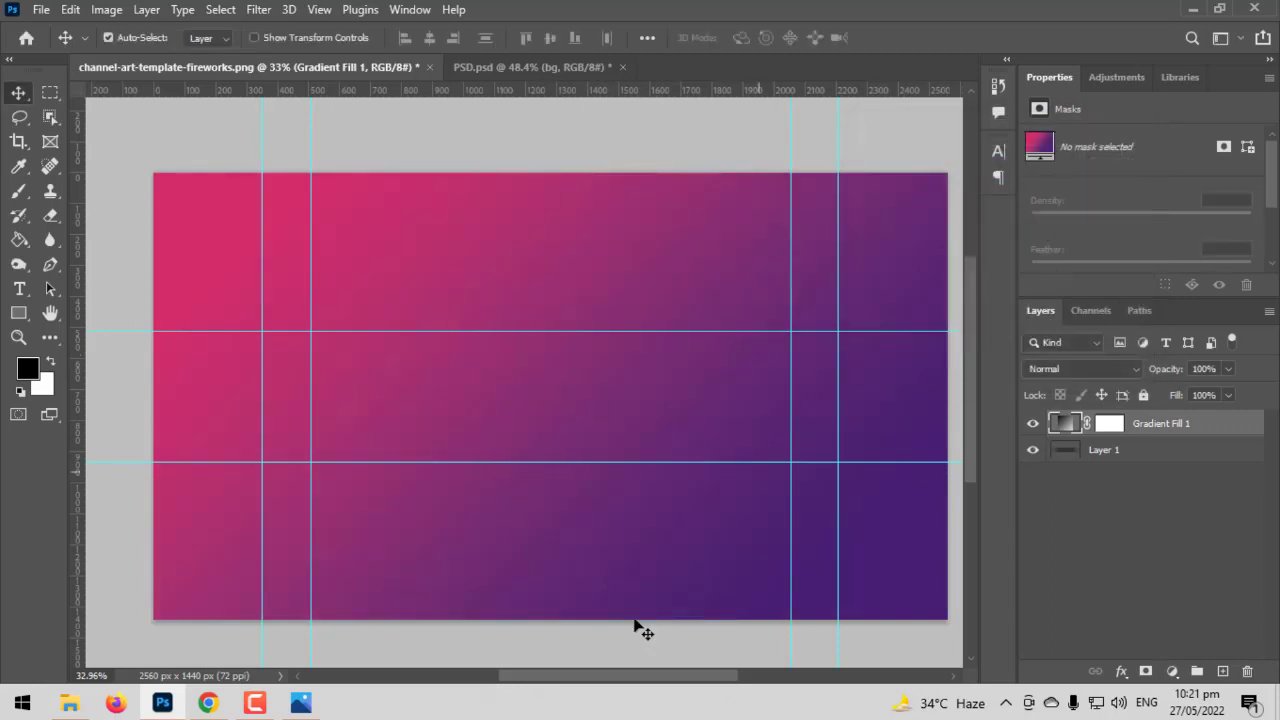
{"action": "left_click", "coordinate": [562, 650]}
{"action": "scroll", "coordinate": [562, 650], "scroll_direction": "up", "scroll_amount": 2}
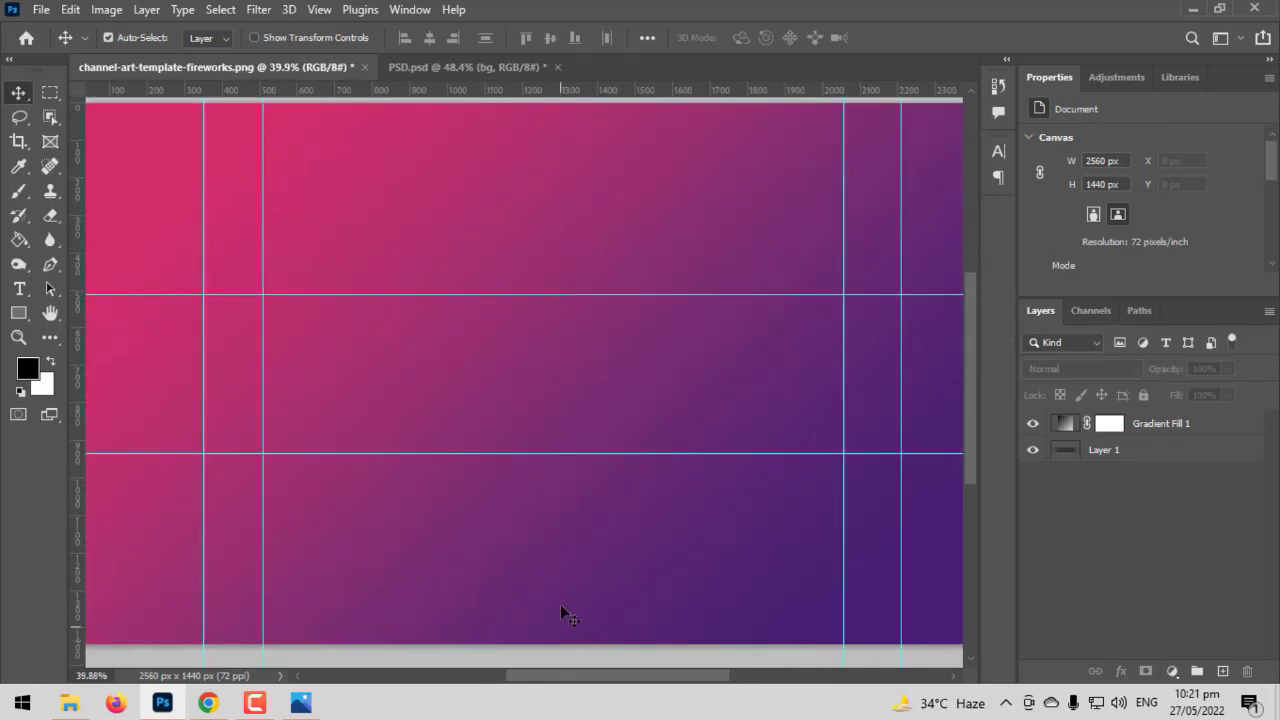
Paste the Halftone-texture layer and move it to the canvas's middle band
{"action": "scroll", "coordinate": [562, 611], "scroll_direction": "down", "scroll_amount": 1}
{"action": "key", "text": "ctrl+v"}
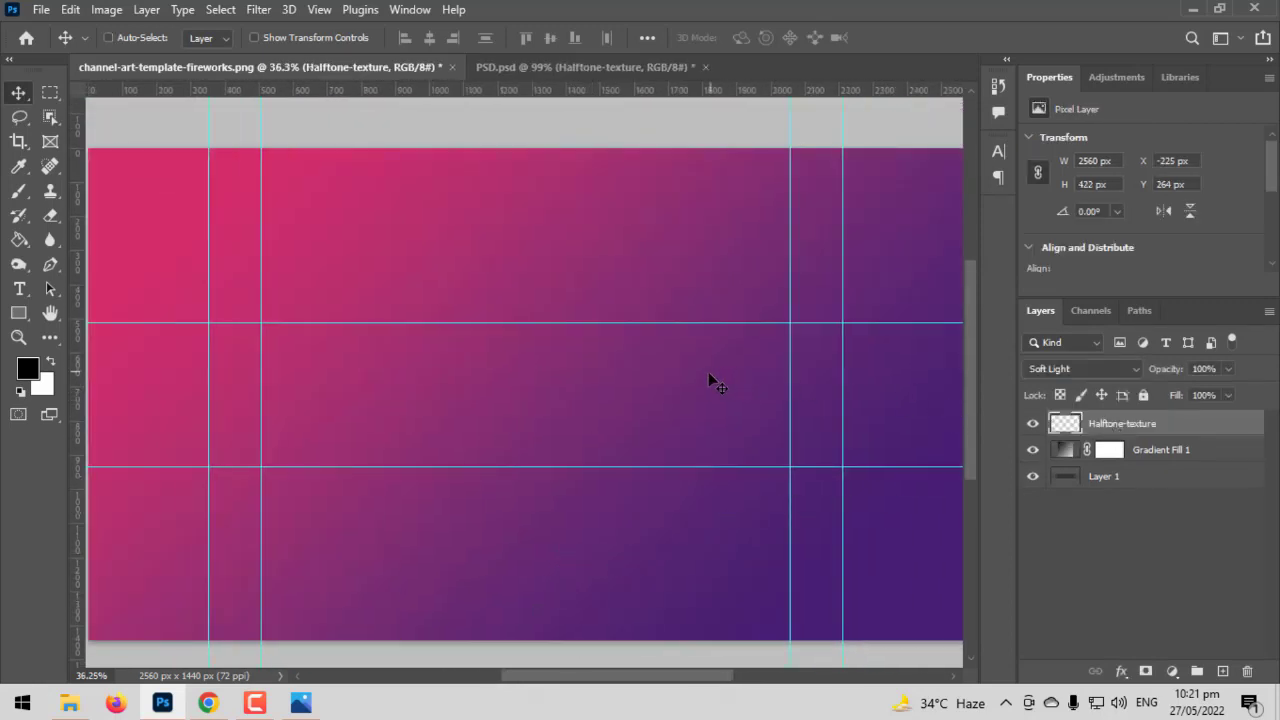
{"action": "key", "text": "ctrl+t"}
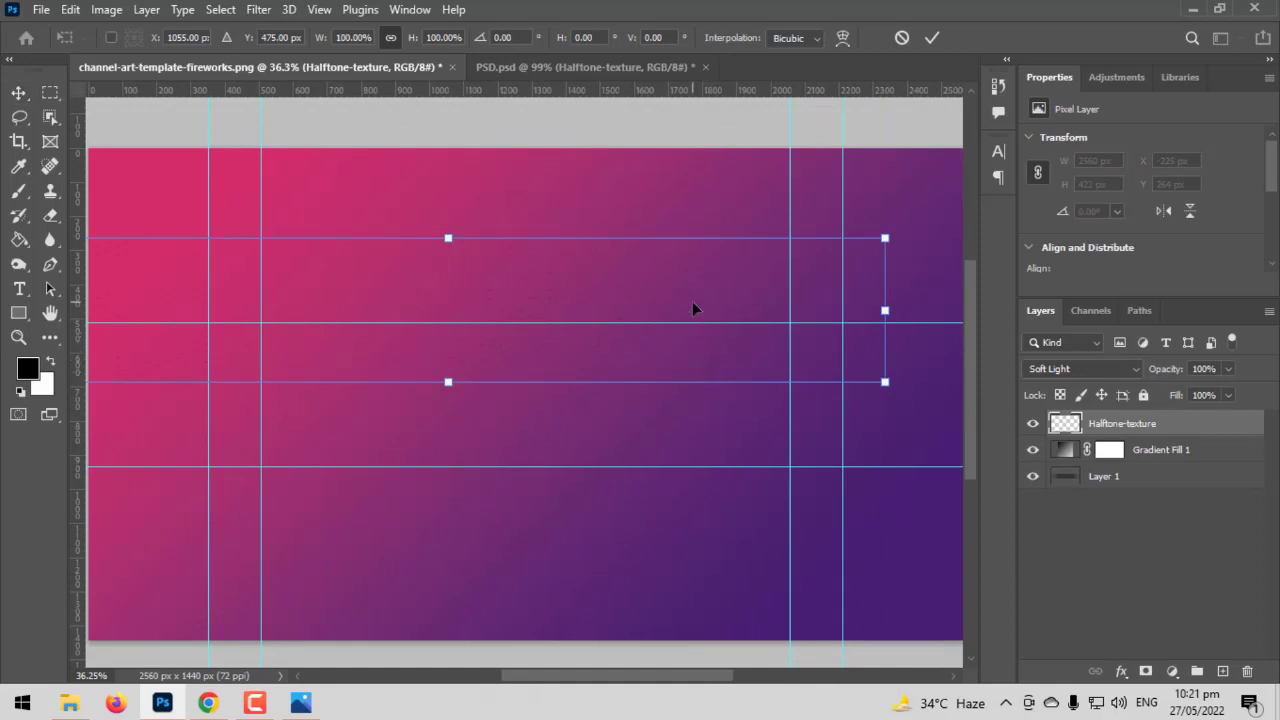
{"action": "left_click_drag", "start_coordinate": [704, 325], "coordinate": [769, 380]}
{"action": "scroll", "coordinate": [790, 449], "scroll_direction": "down", "scroll_amount": 2}
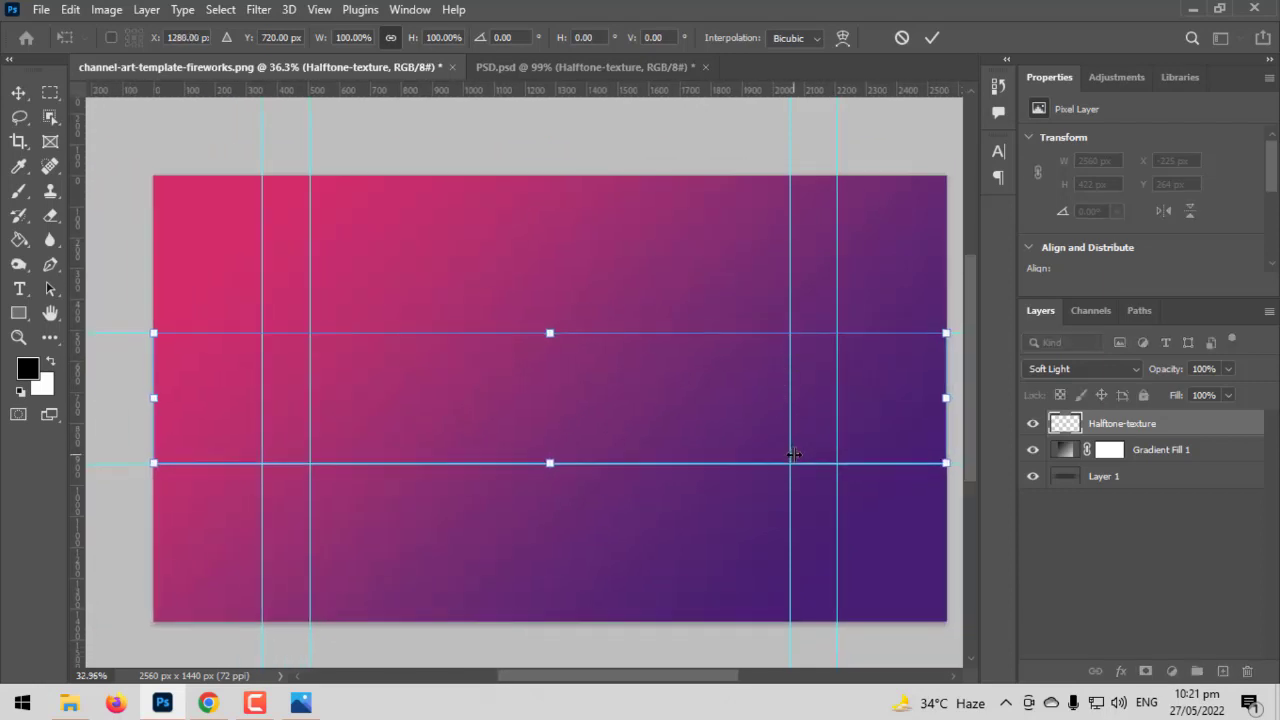
{"action": "key", "text": "Return"}
Change the Halftone-texture layer's blend mode from Soft Light to Normal
{"action": "scroll", "coordinate": [547, 459], "scroll_direction": "up", "scroll_amount": 4}
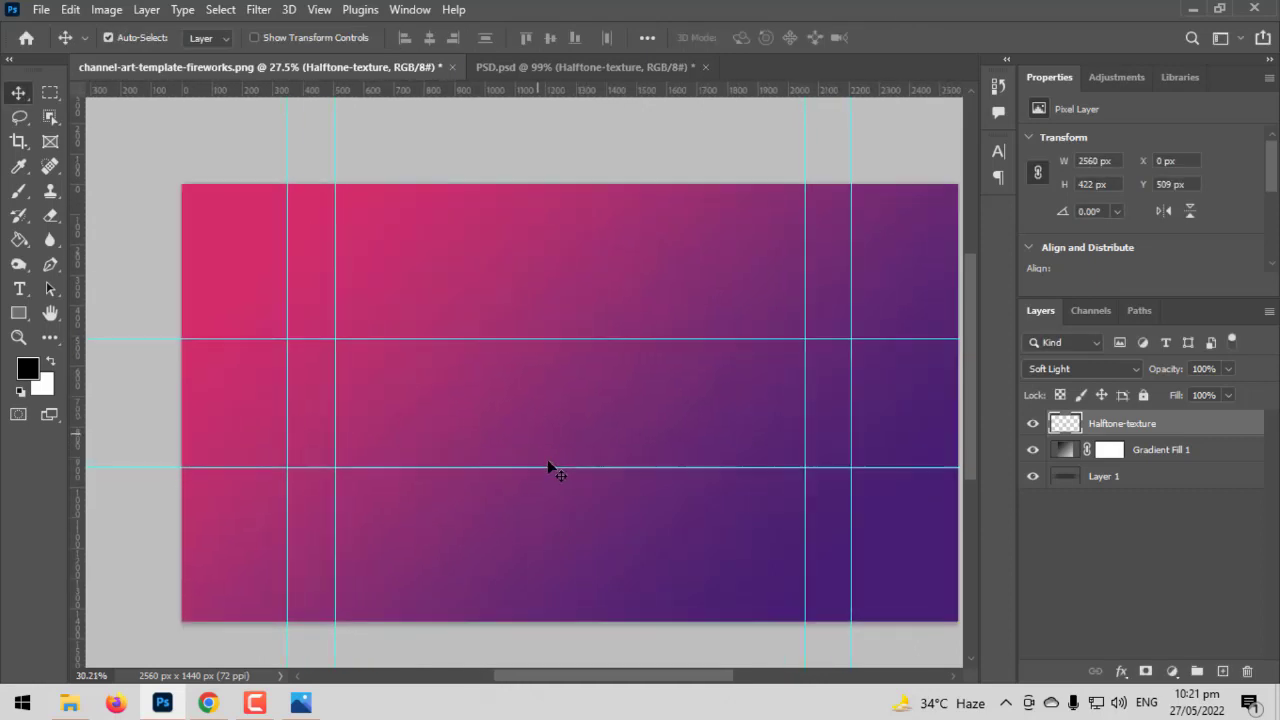
{"action": "scroll", "coordinate": [583, 432], "scroll_direction": "up", "scroll_amount": 2}
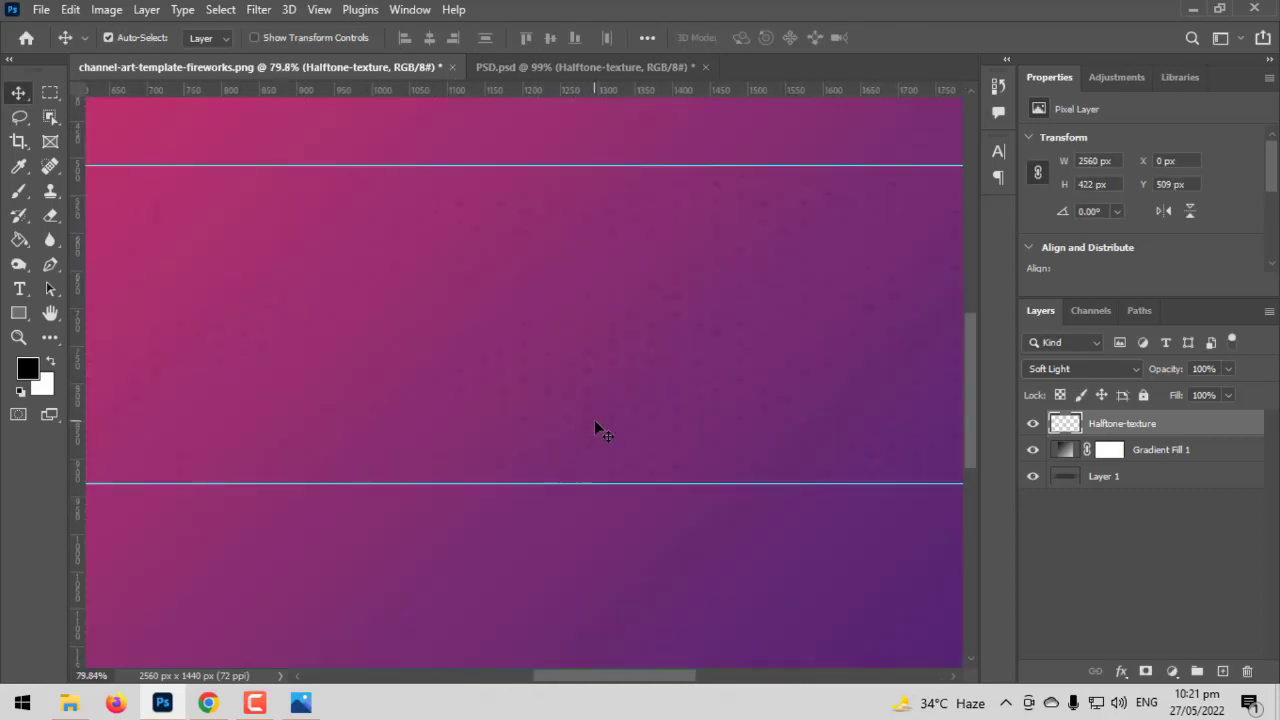
{"action": "scroll", "coordinate": [595, 421], "scroll_direction": "down", "scroll_amount": 3}
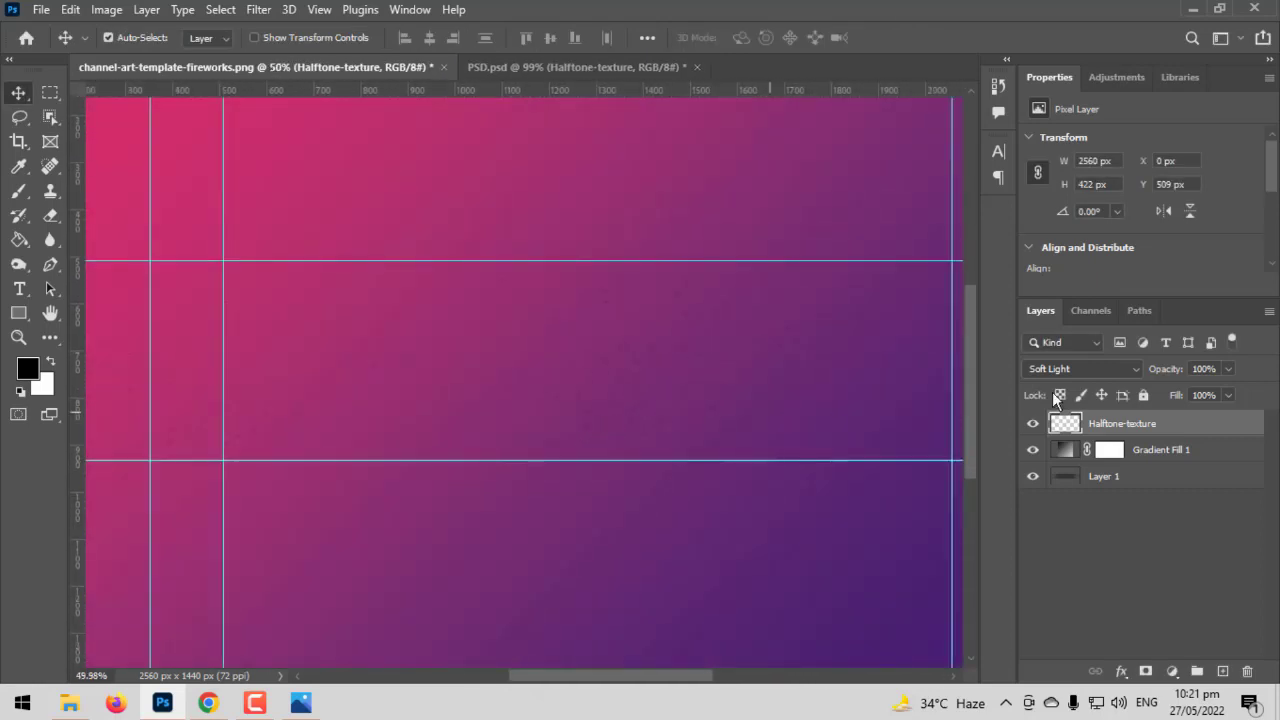
{"action": "left_click", "coordinate": [1086, 370]}
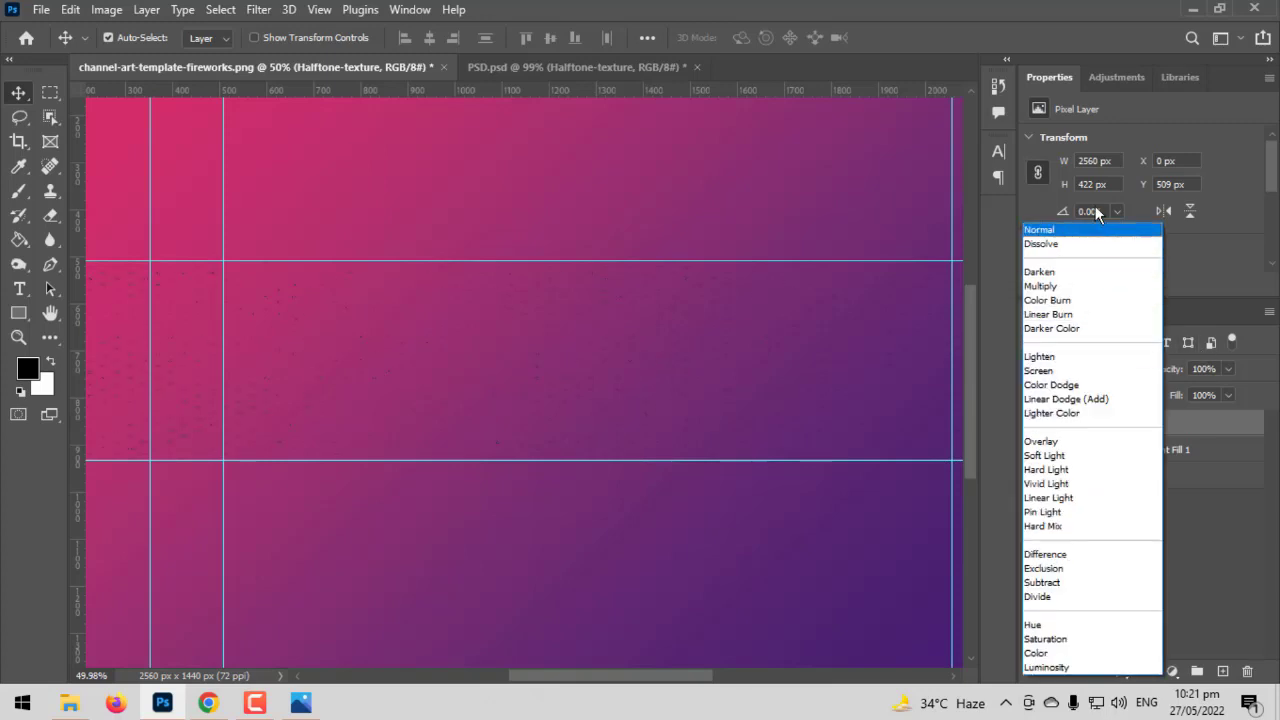
{"action": "key", "text": "Escape"}
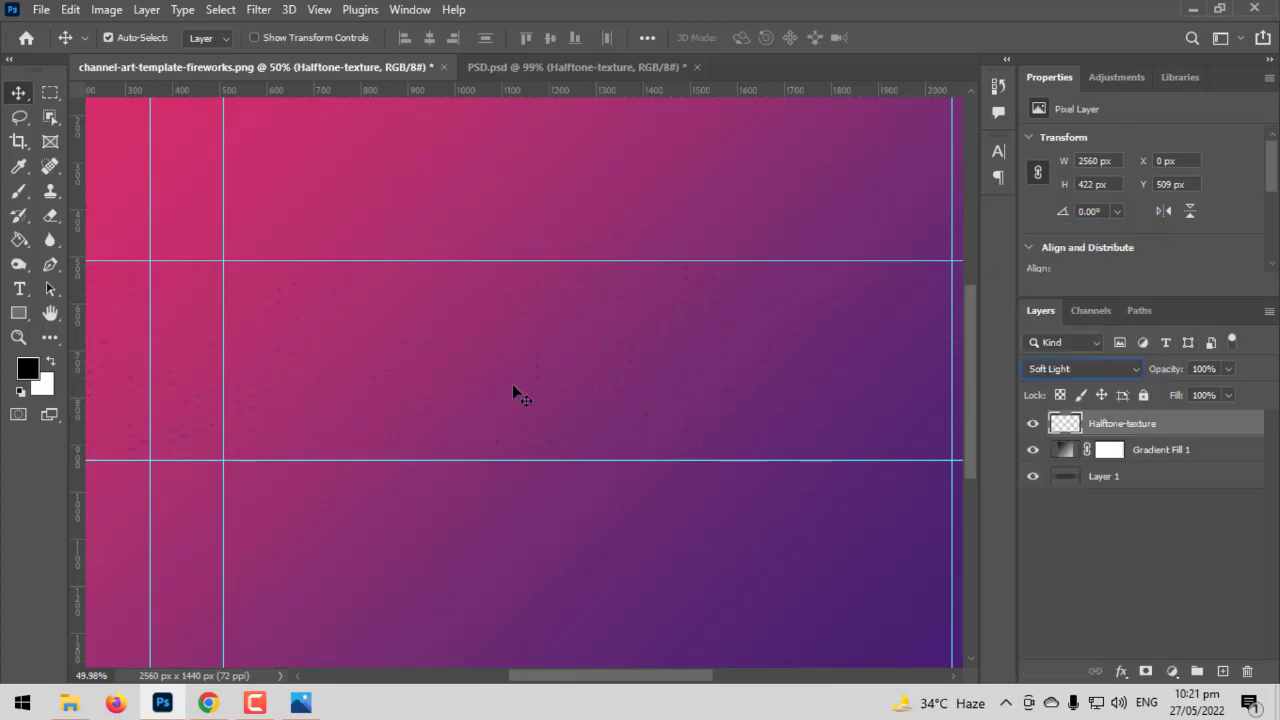
{"action": "left_click", "coordinate": [1097, 374]}
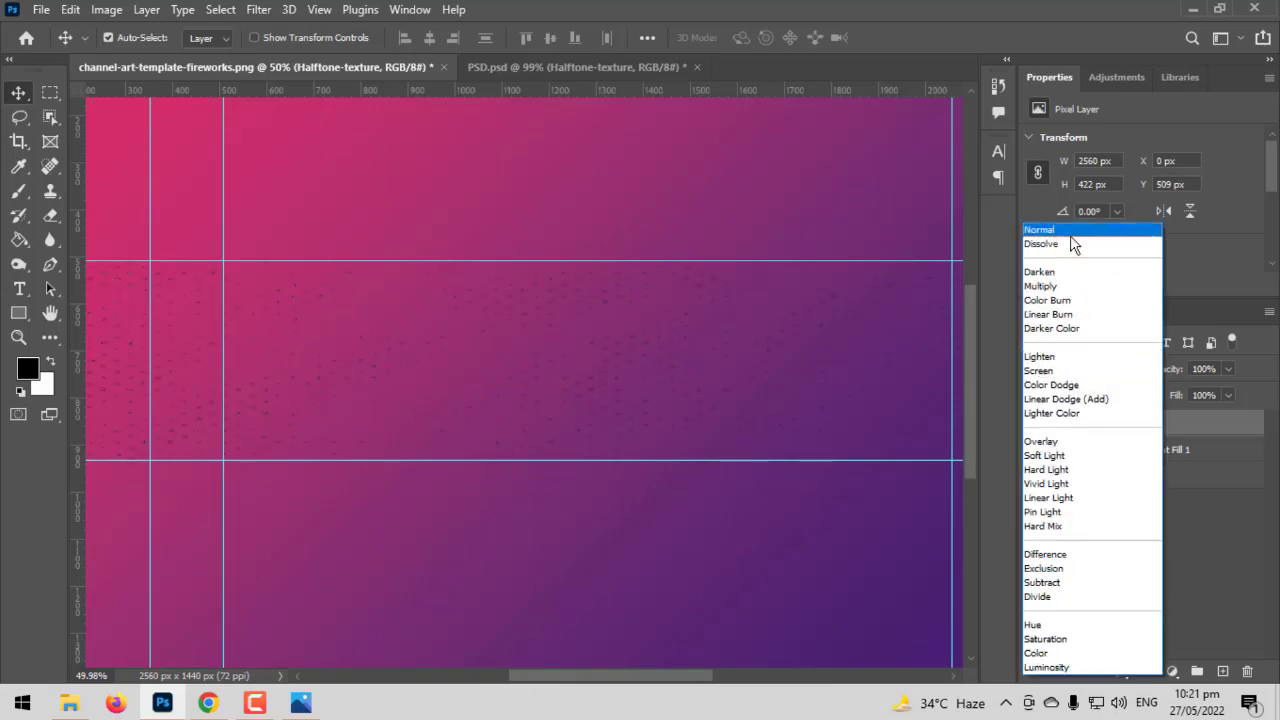
{"action": "left_click", "coordinate": [1070, 235]}
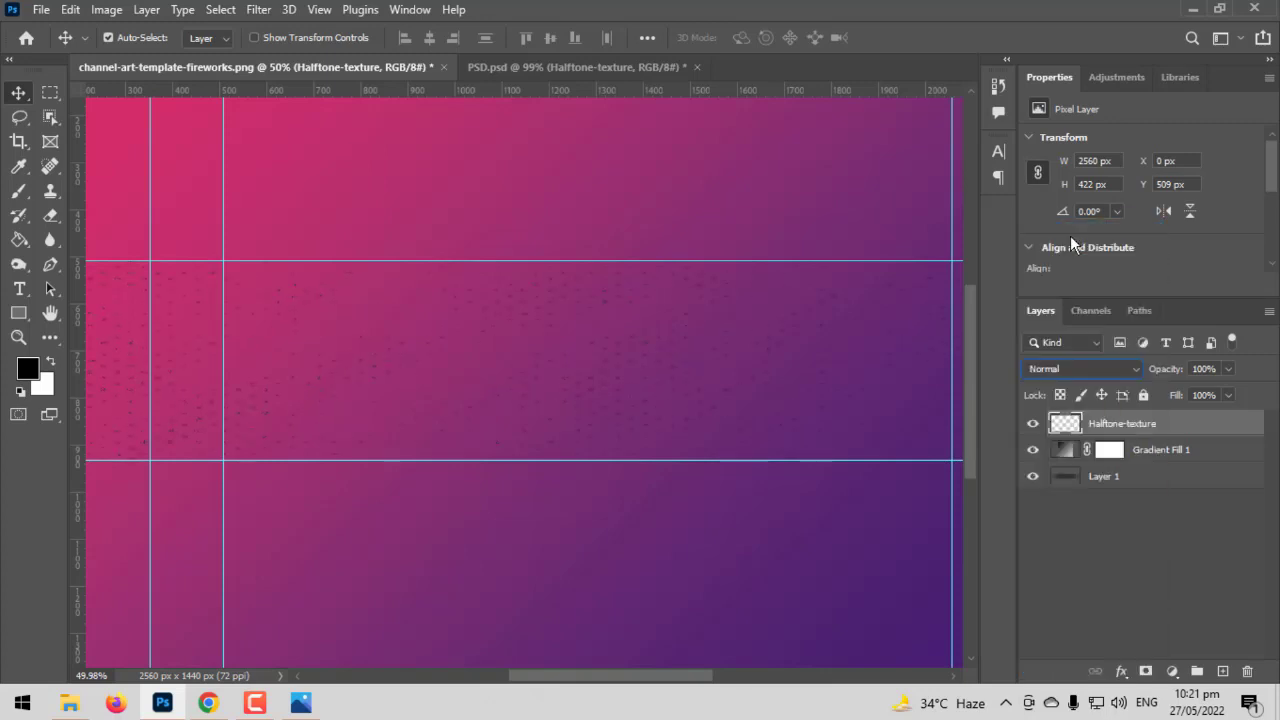
{"action": "left_click", "coordinate": [1060, 505]}
{"action": "scroll", "coordinate": [300, 371], "scroll_direction": "down", "scroll_amount": 3}
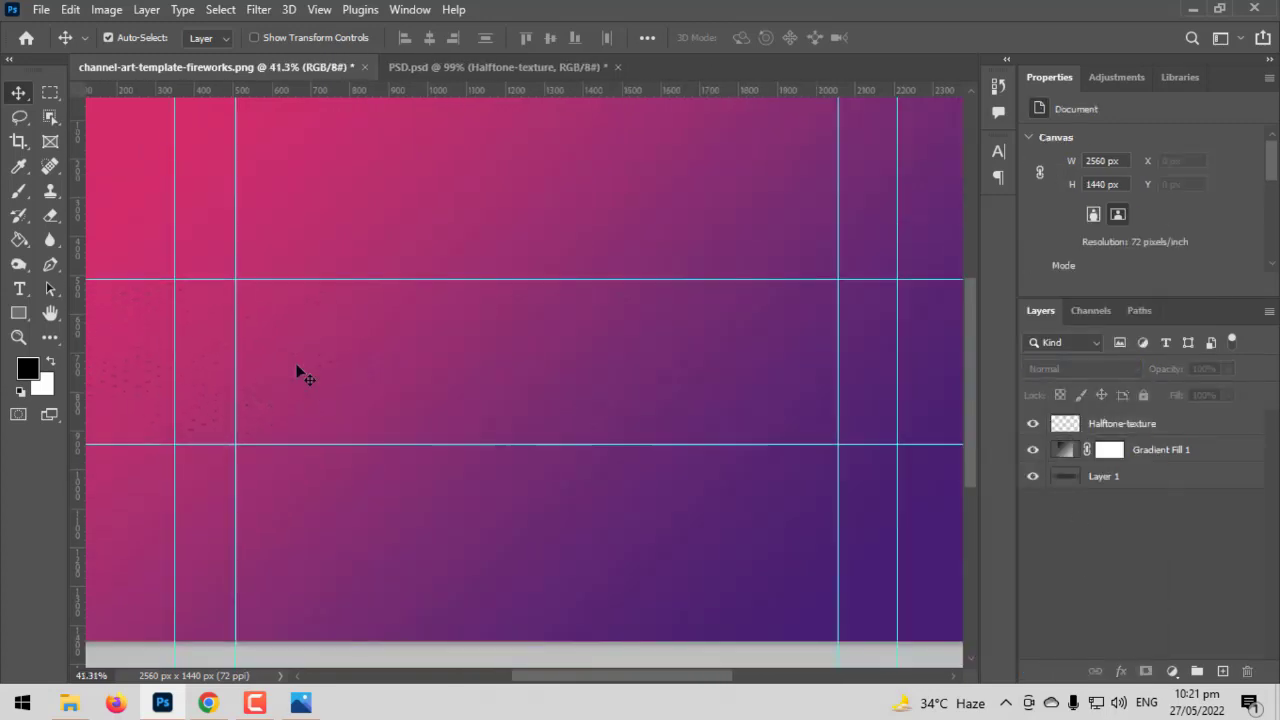
{"action": "scroll", "coordinate": [328, 377], "scroll_direction": "up", "scroll_amount": 2}
{"action": "scroll", "coordinate": [328, 377], "scroll_direction": "down", "scroll_amount": 2}
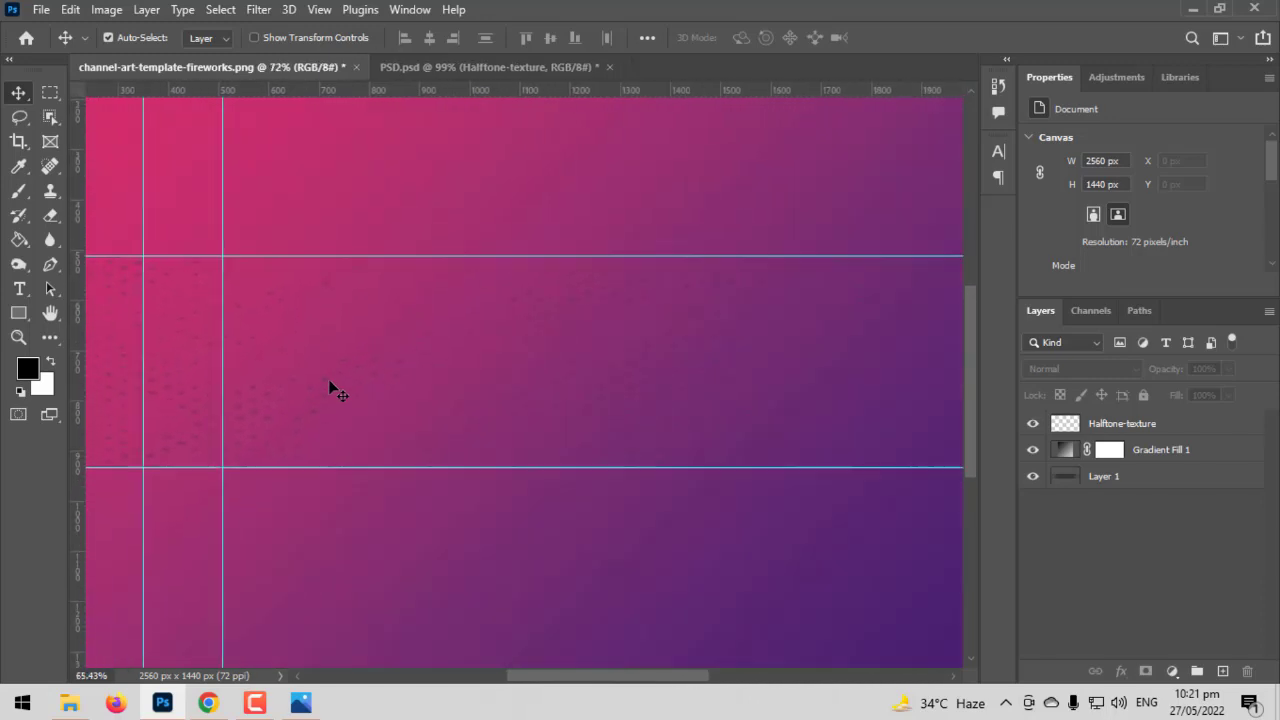
{"action": "scroll", "coordinate": [336, 393], "scroll_direction": "down", "scroll_amount": 2}
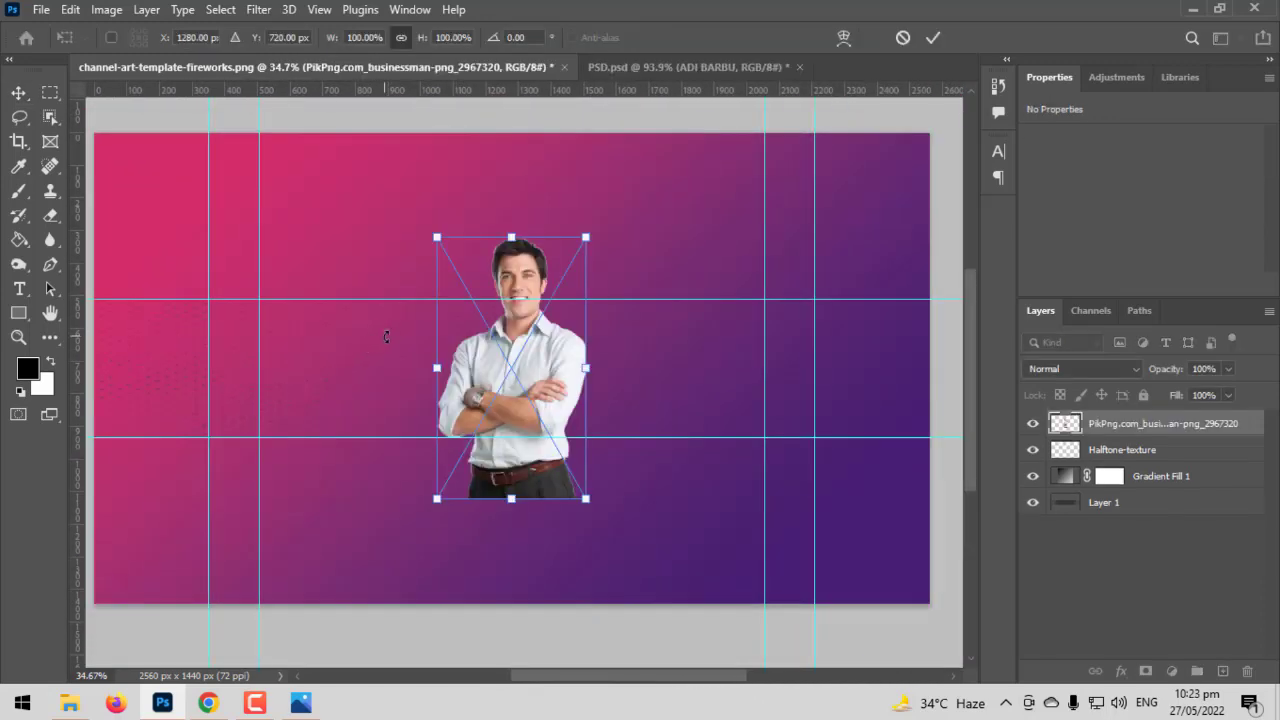
Move the businessman lower and scale him to about 58%, 263 x 463 px at X 1126, Y 531
{"action": "key", "text": "Return"}
{"action": "scroll", "coordinate": [411, 346], "scroll_direction": "up", "scroll_amount": 3}
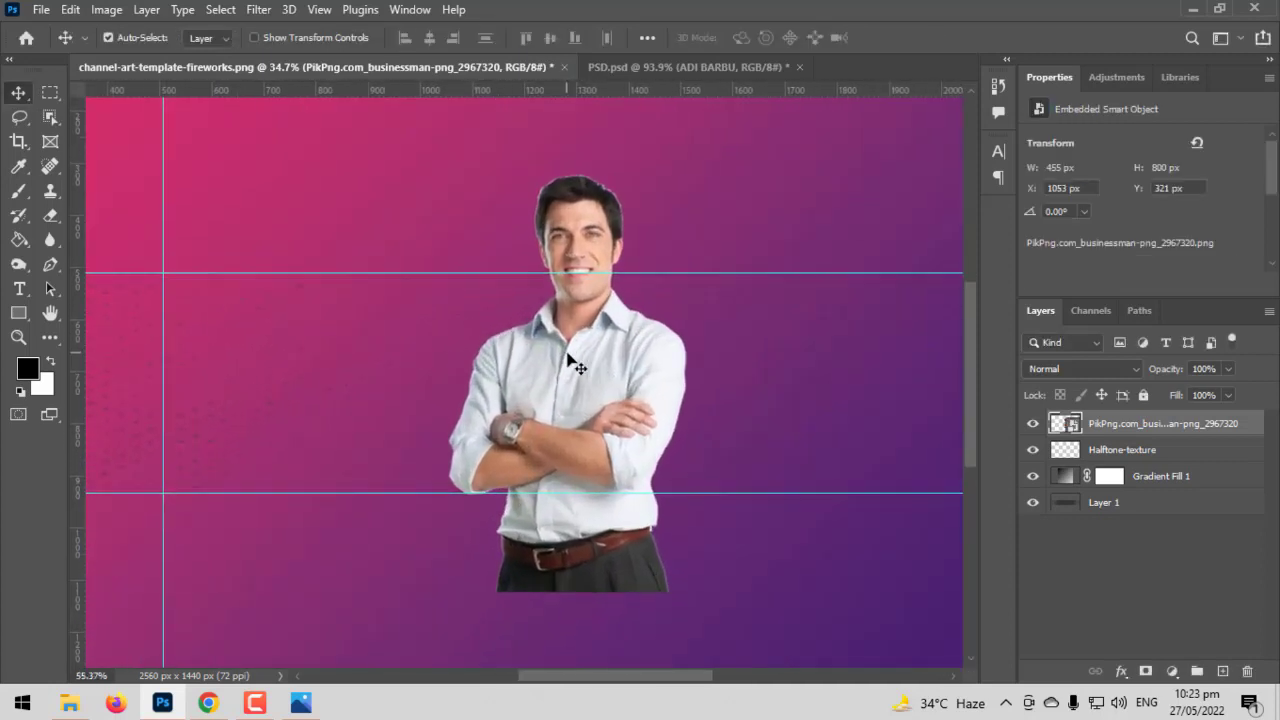
{"action": "scroll", "coordinate": [567, 353], "scroll_direction": "up", "scroll_amount": 1}
{"action": "left_click_drag", "start_coordinate": [567, 353], "coordinate": [587, 470]}
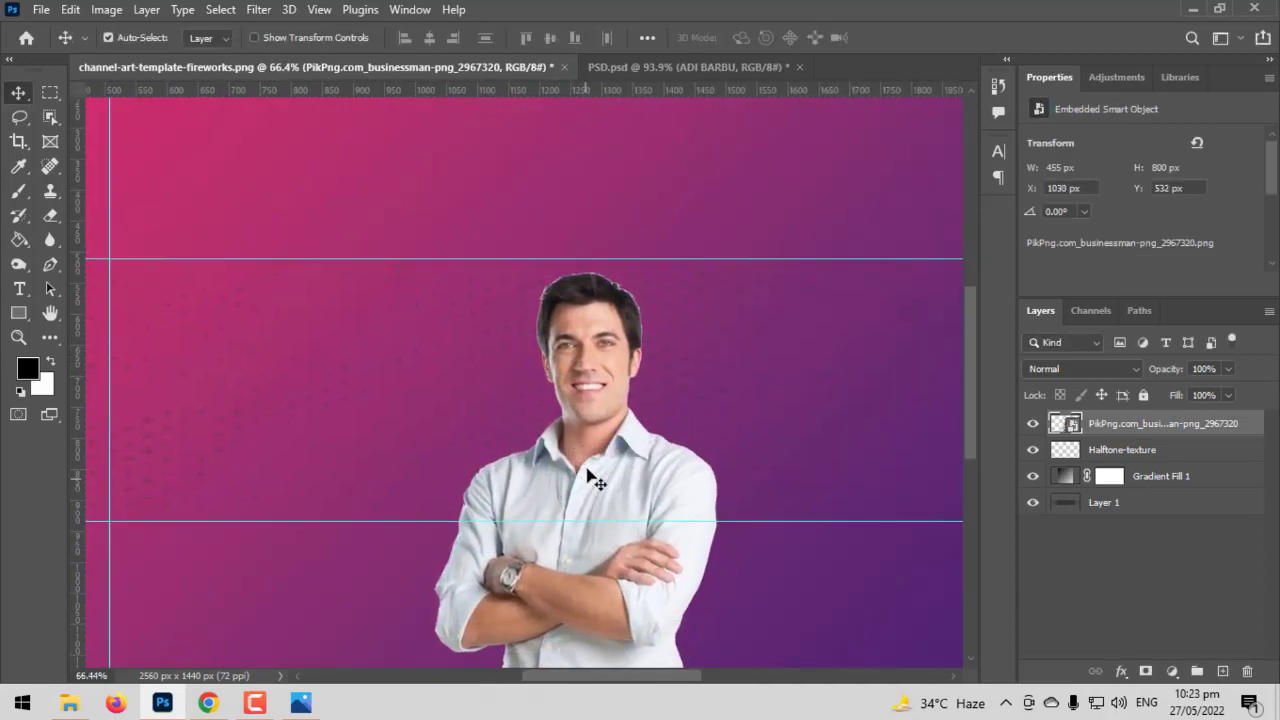
{"action": "scroll", "coordinate": [590, 478], "scroll_direction": "down", "scroll_amount": 2}
{"action": "key", "text": "ctrl+t"}
{"action": "scroll", "coordinate": [590, 478], "scroll_direction": "down", "scroll_amount": 2}
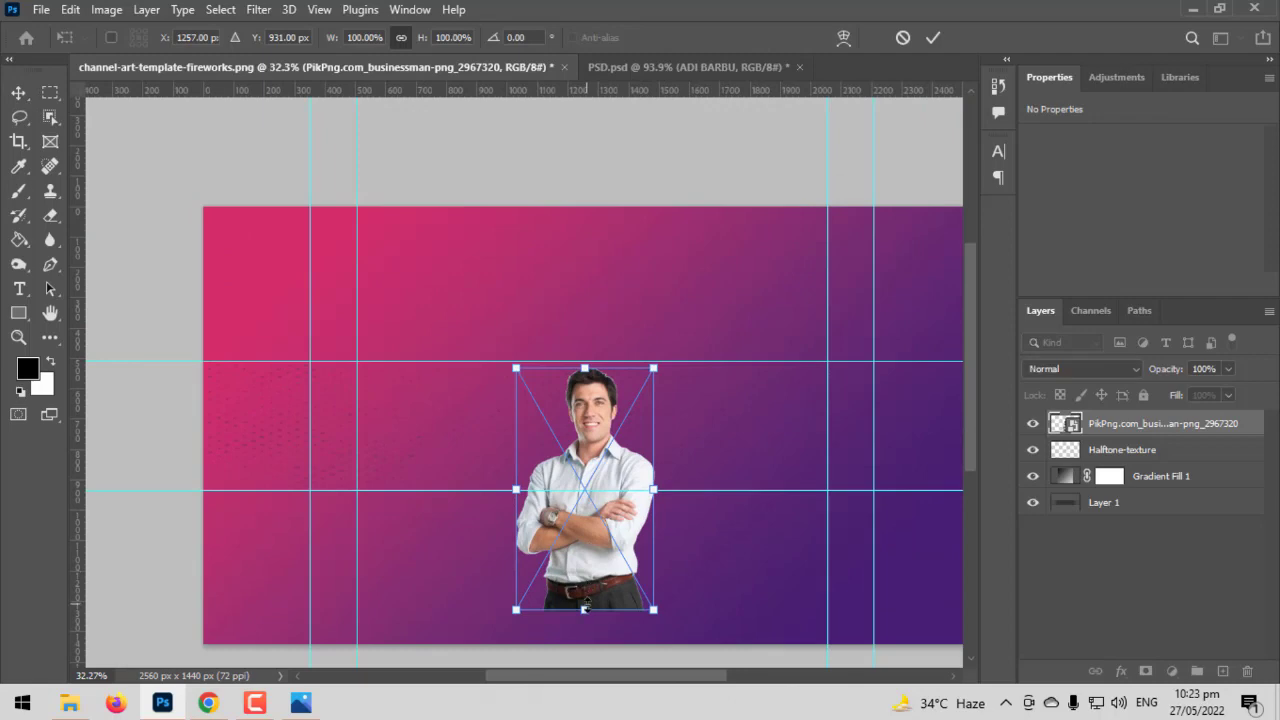
{"action": "left_click_drag", "start_coordinate": [585, 608], "coordinate": [593, 500]}
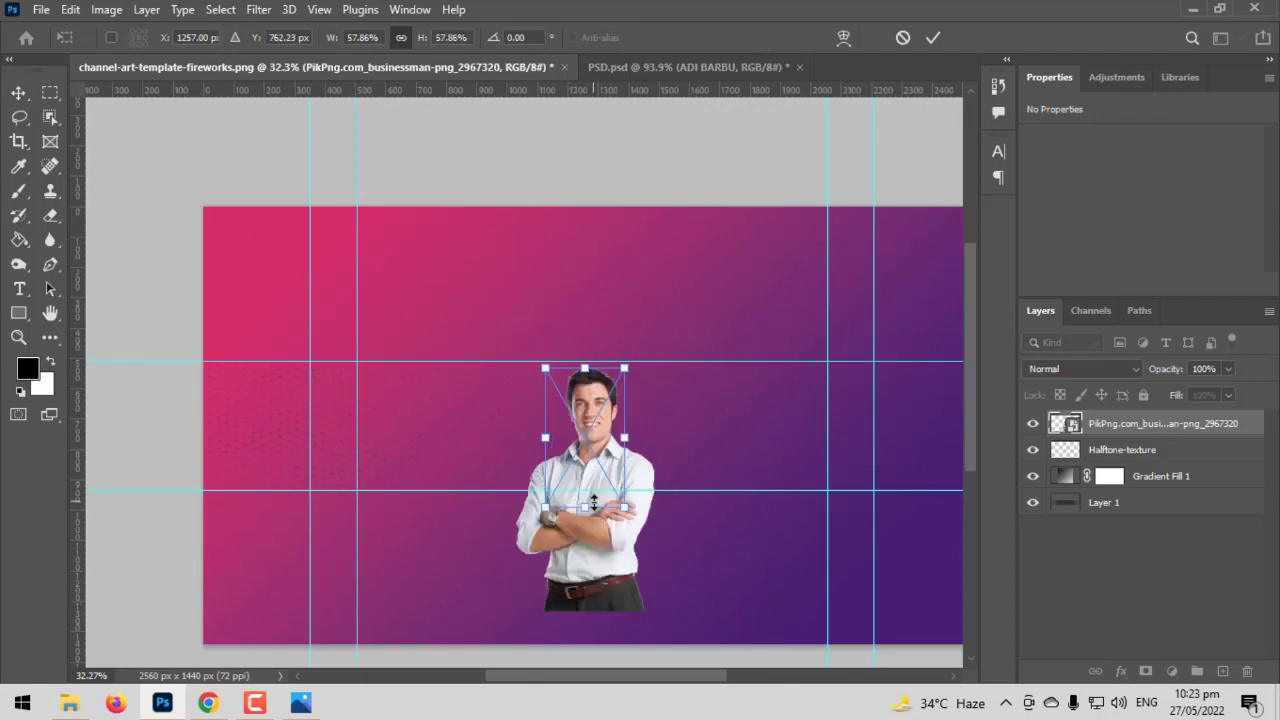
{"action": "key", "text": "Return"}
{"action": "scroll", "coordinate": [593, 500], "scroll_direction": "up", "scroll_amount": 5}
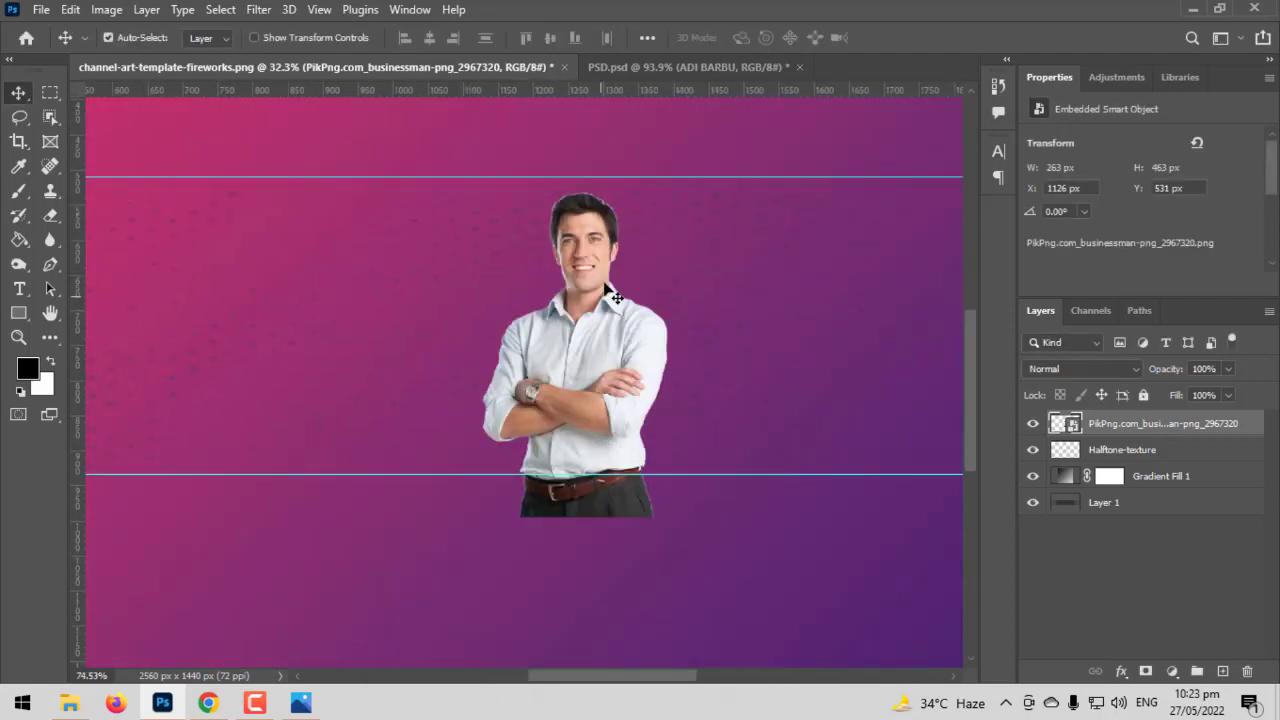
{"action": "scroll", "coordinate": [613, 283], "scroll_direction": "up", "scroll_amount": 1}
{"action": "scroll", "coordinate": [612, 281], "scroll_direction": "up", "scroll_amount": 2}
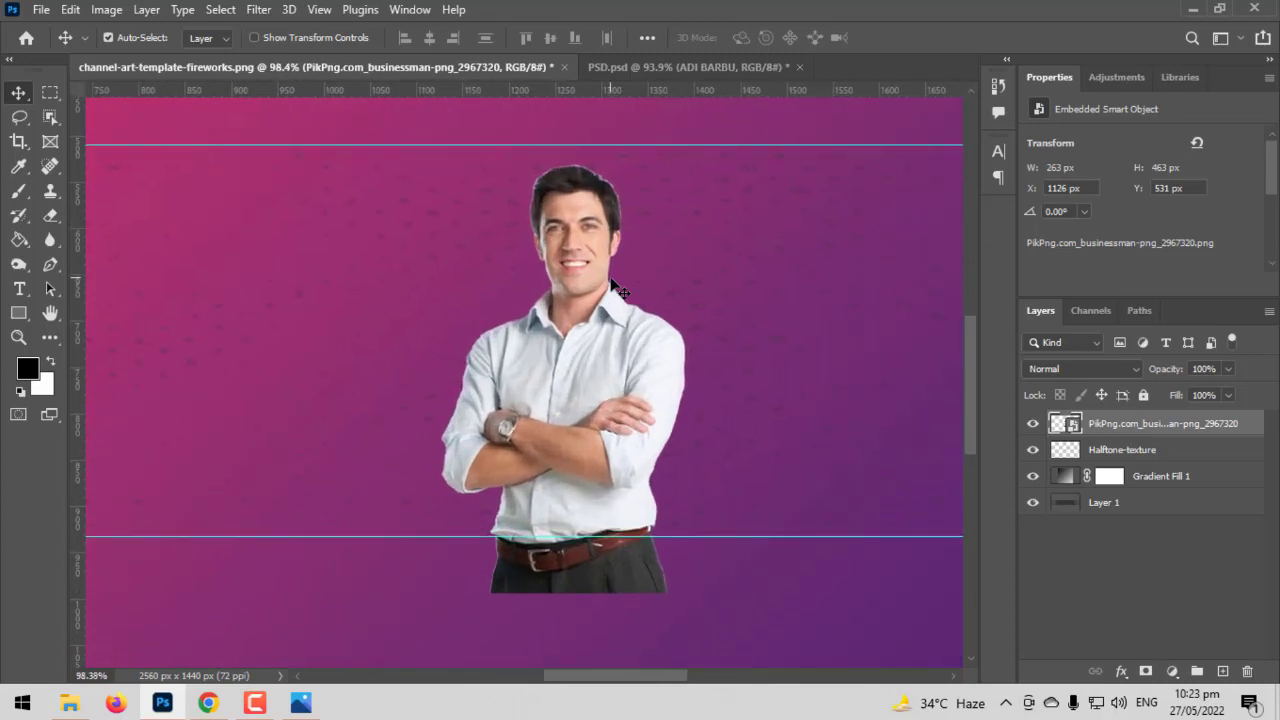
Add a layer mask to the businessman layer and fill it black with the Paint Bucket
{"action": "left_click", "coordinate": [1147, 672]}
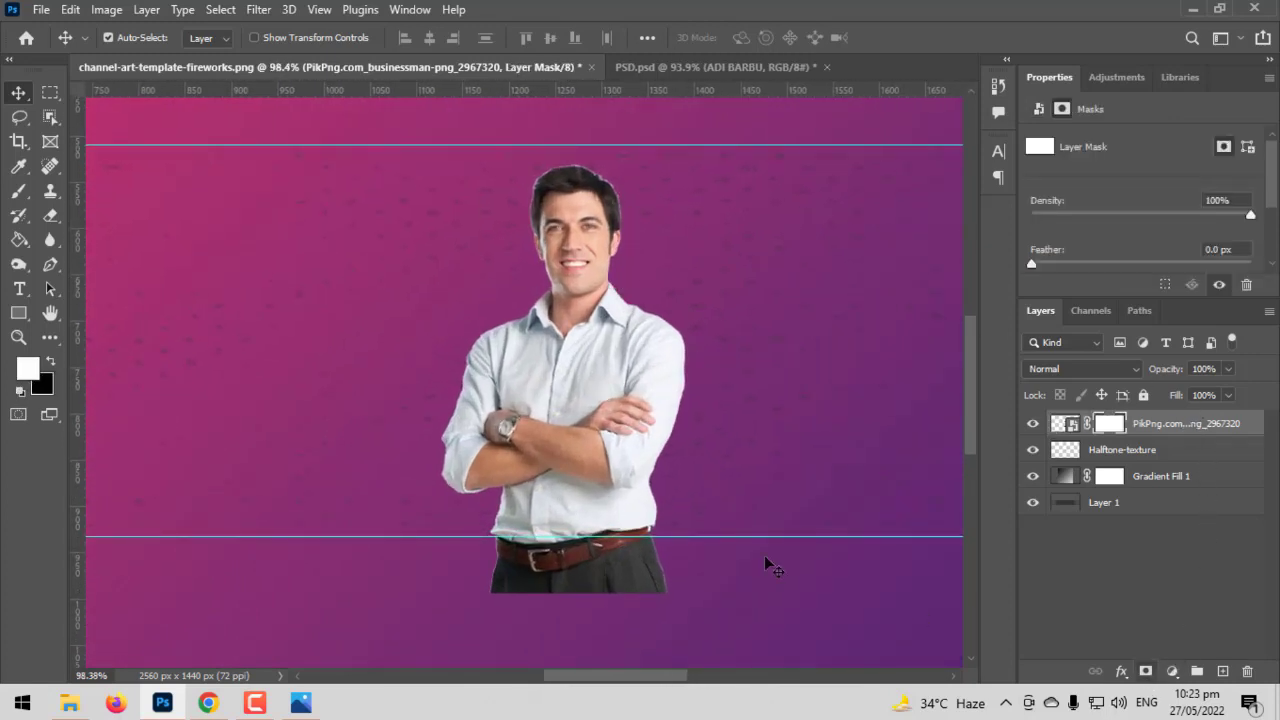
{"action": "left_click_drag", "start_coordinate": [21, 247], "coordinate": [82, 258]}
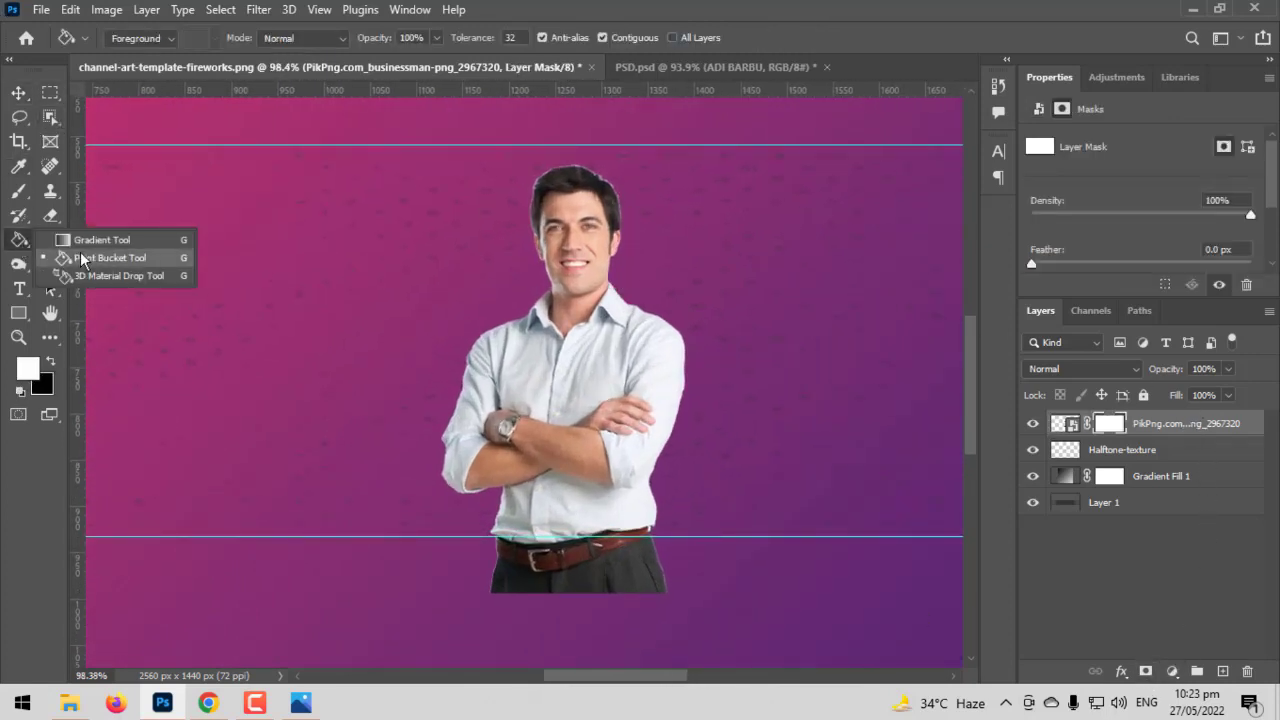
{"action": "left_click", "coordinate": [50, 362]}
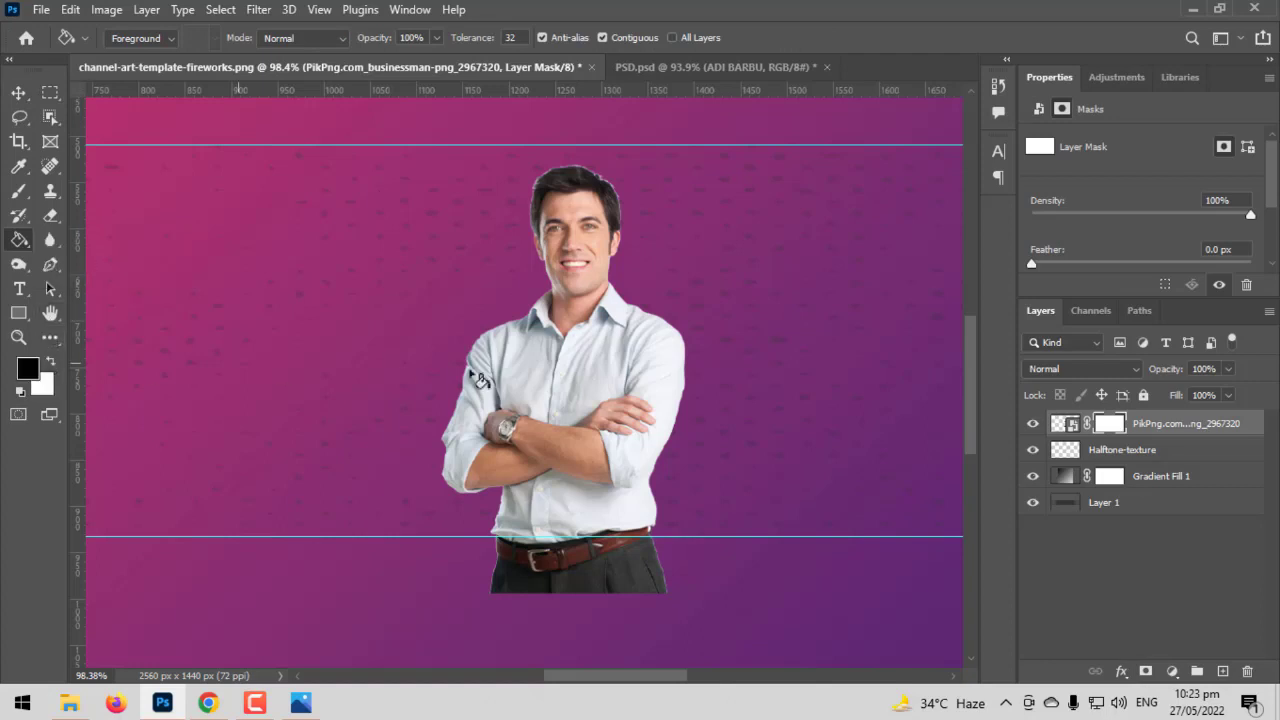
{"action": "left_click", "coordinate": [533, 377]}
Paint white on the mask with a 600 px soft brush to reveal the businessman again
{"action": "left_click", "coordinate": [51, 362]}
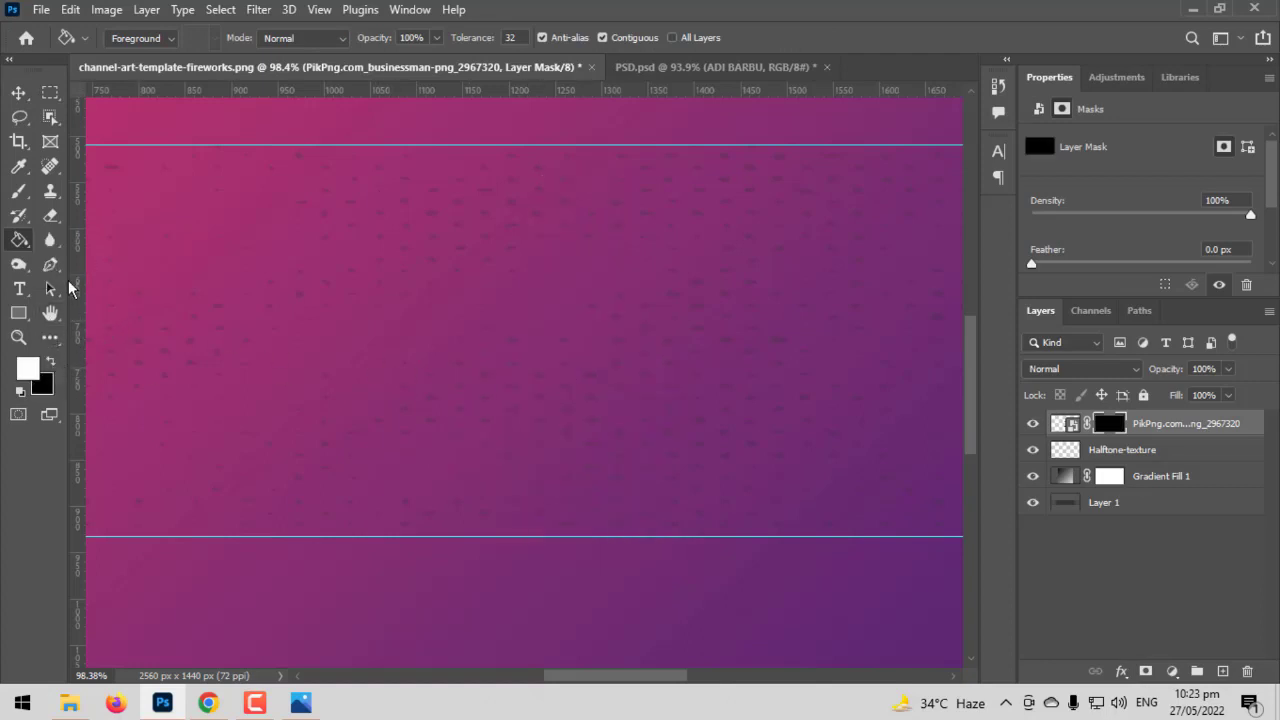
{"action": "left_click", "coordinate": [20, 192]}
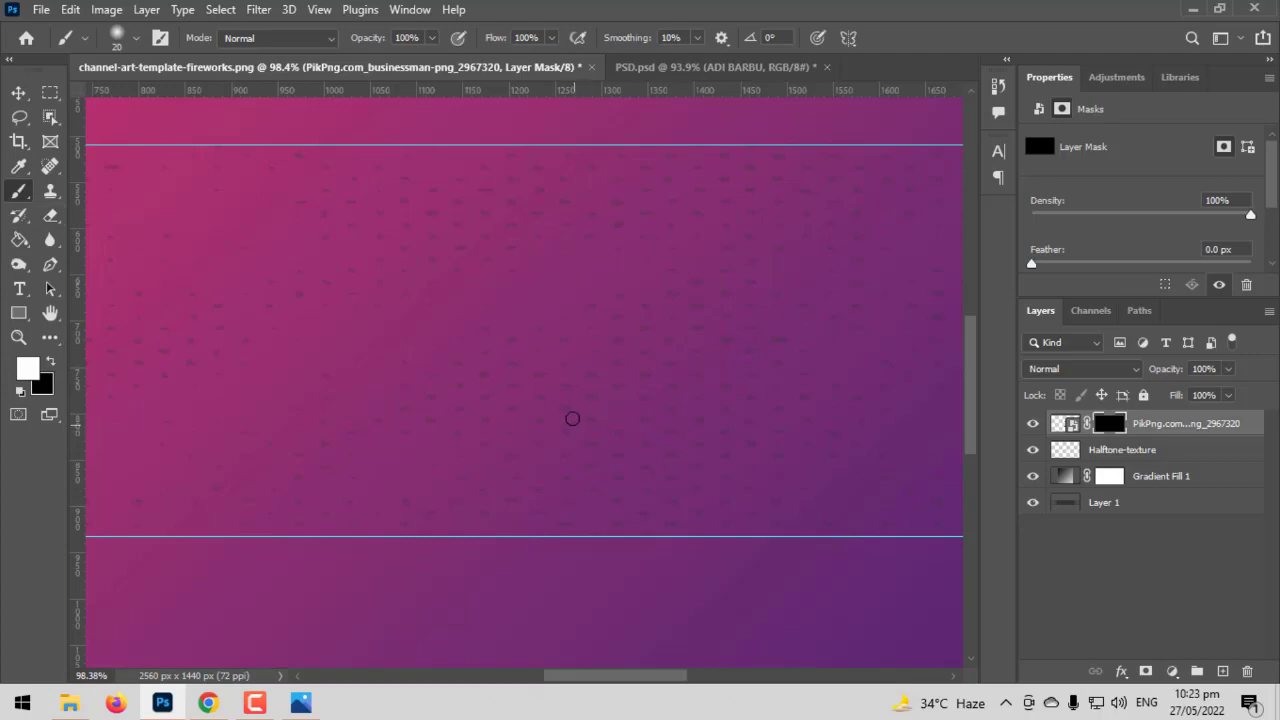
{"action": "key", "text": "bracketright"}
{"action": "key", "text": "bracketright"}
{"action": "key", "text": "bracketright"}
{"action": "key", "text": "bracketright"}
{"action": "key", "text": "bracketright"}
{"action": "key", "text": "bracketright"}
{"action": "key", "text": "bracketright"}
{"action": "key", "text": "bracketright"}
{"action": "key", "text": "bracketright"}
{"action": "key", "text": "bracketright"}
{"action": "key", "text": "bracketright"}
{"action": "key", "text": "bracketright"}
{"action": "key", "text": "bracketright"}
{"action": "key", "text": "bracketright"}
{"action": "key", "text": "bracketright"}
{"action": "key", "text": "bracketright"}
{"action": "key", "text": "bracketright"}
{"action": "left_click_drag", "start_coordinate": [540, 320], "coordinate": [589, 197]}
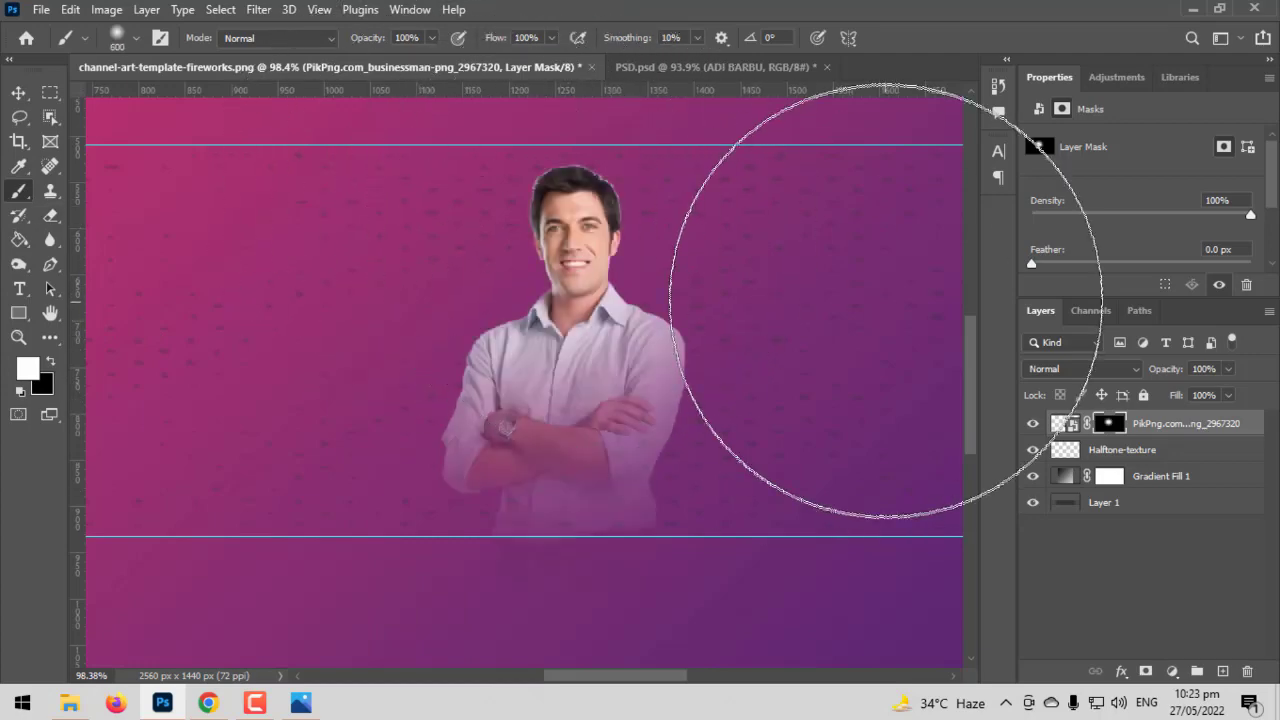
{"action": "mouse_move", "coordinate": [491, 329]}
{"action": "left_mouse_down"}
{"action": "mouse_move", "coordinate": [578, 272]}
{"action": "mouse_move", "coordinate": [586, 284]}
{"action": "left_mouse_up"}
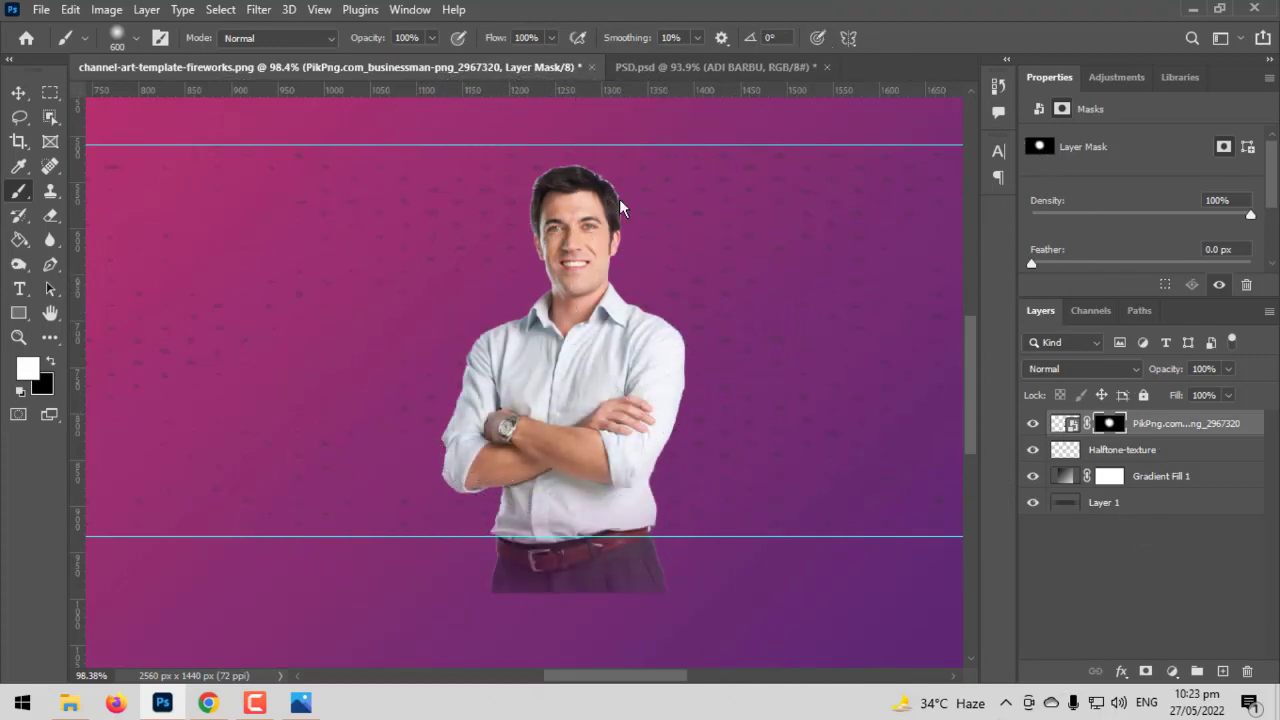
{"action": "double_click", "coordinate": [940, 90]}
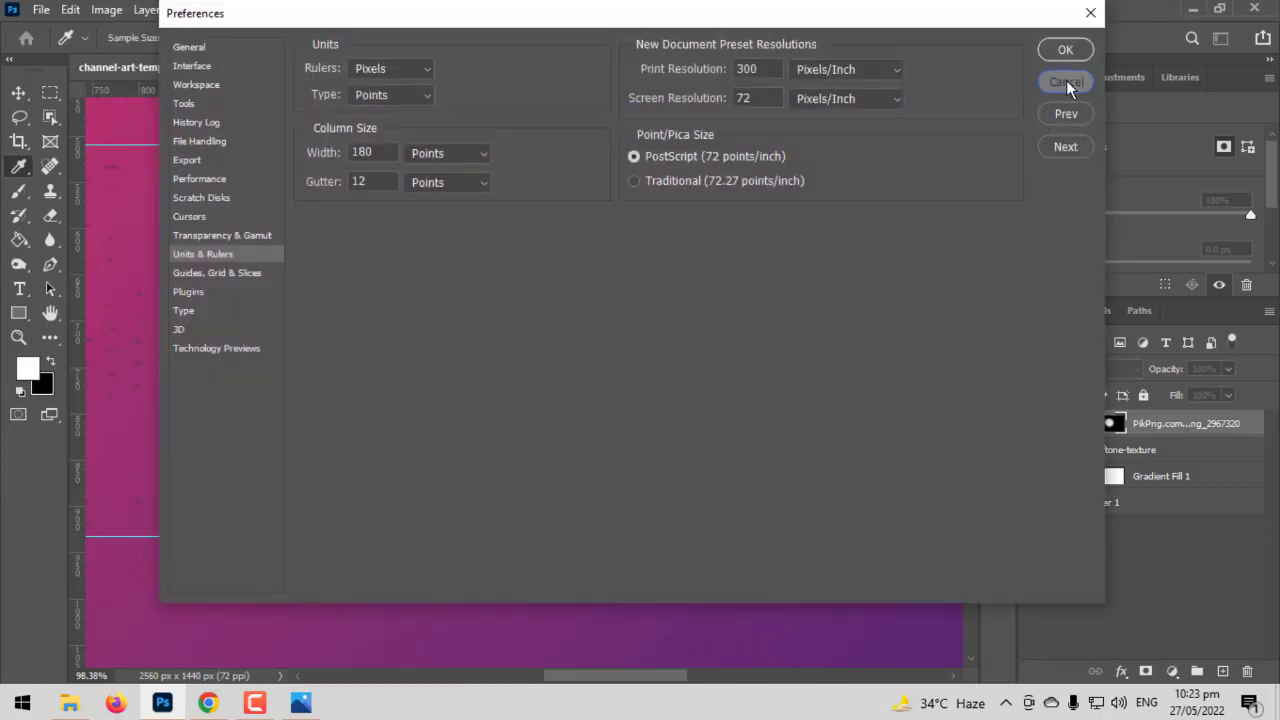
{"action": "left_click", "coordinate": [1066, 81]}
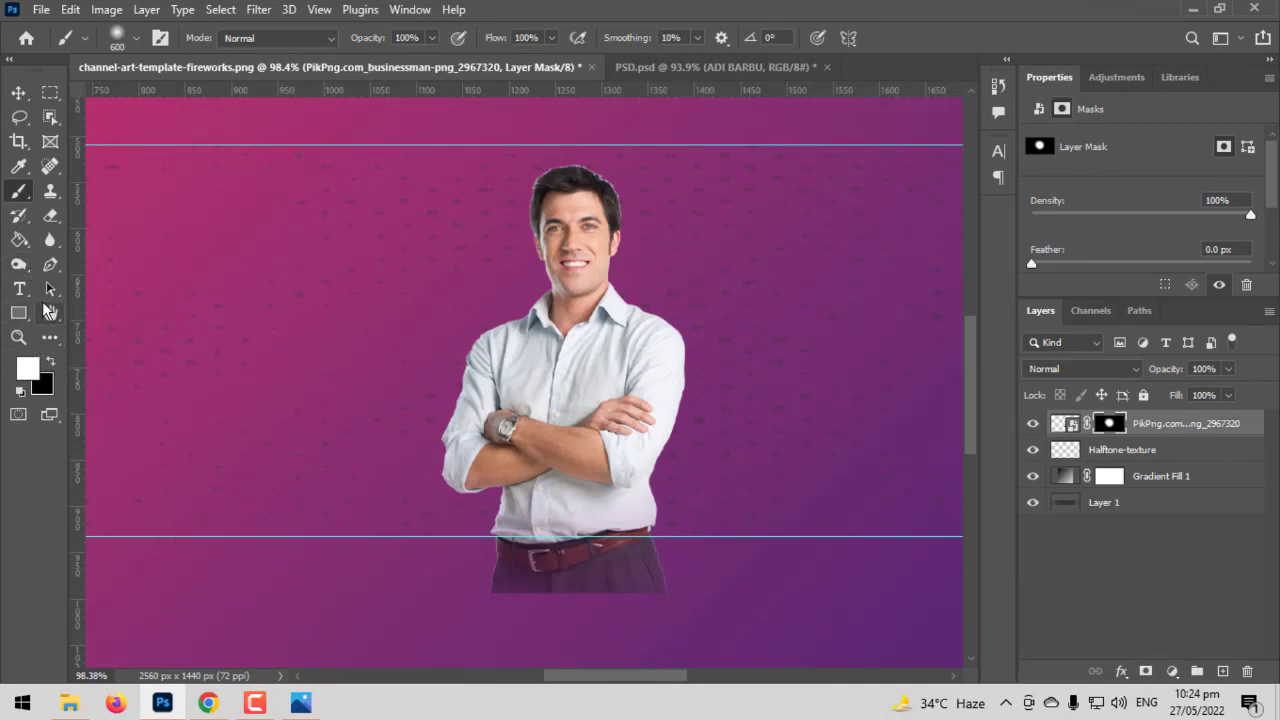
{"action": "key", "text": "bracketleft"}
{"action": "key", "text": "bracketleft"}
{"action": "key", "text": "bracketleft"}
{"action": "key", "text": "bracketleft"}
{"action": "key", "text": "bracketleft"}
{"action": "key", "text": "bracketleft"}
{"action": "key", "text": "bracketleft"}
{"action": "key", "text": "bracketleft"}
{"action": "key", "text": "bracketleft"}
{"action": "key", "text": "bracketleft"}
{"action": "key", "text": "bracketleft"}
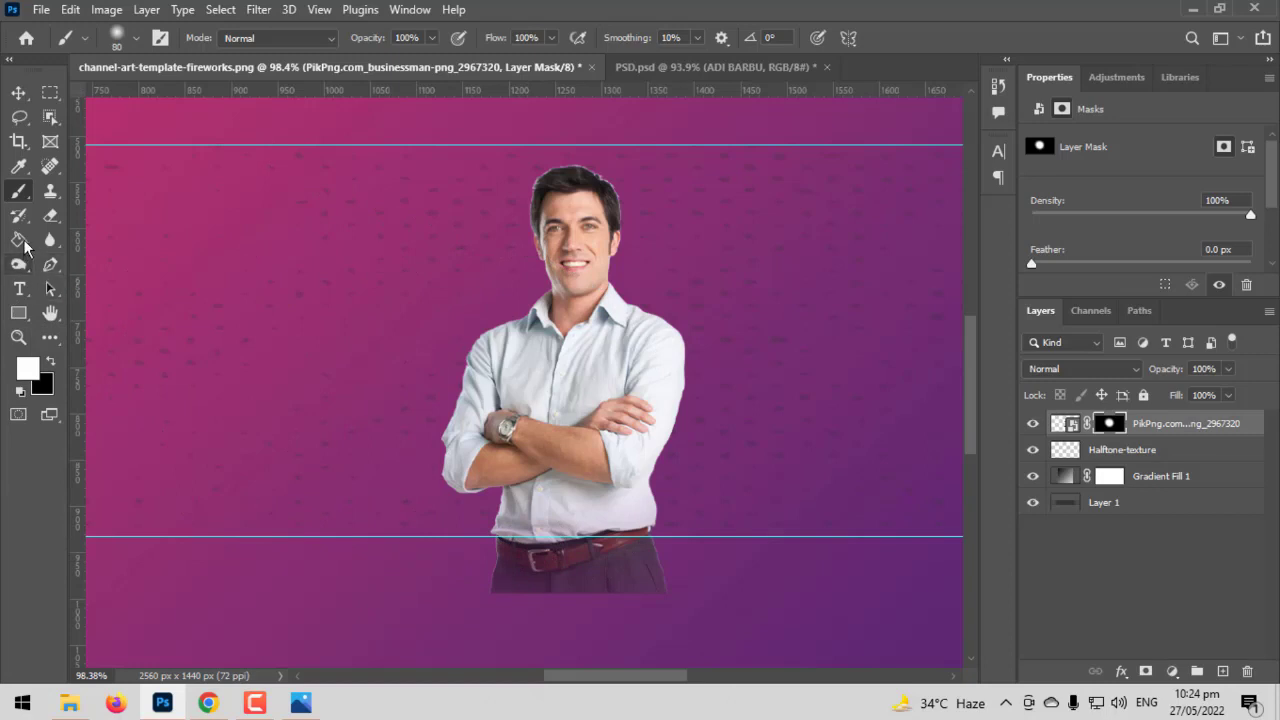
Paint black on the mask at brush sizes 100–150 to fade out the trousers and shirt bottom
{"action": "left_click", "coordinate": [51, 360]}
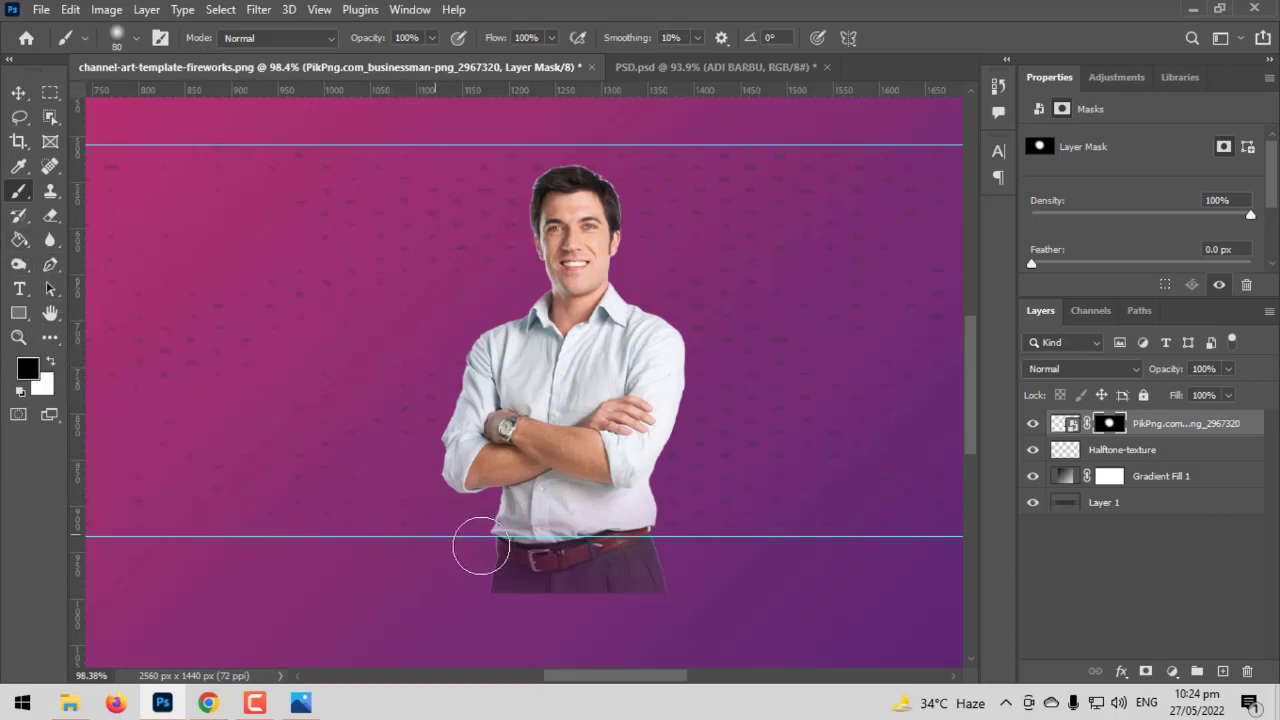
{"action": "key", "text": "bracketright"}
{"action": "key", "text": "bracketright"}
{"action": "left_click_drag", "start_coordinate": [491, 543], "coordinate": [749, 589]}
{"action": "mouse_move", "coordinate": [455, 584]}
{"action": "left_mouse_down"}
{"action": "mouse_move", "coordinate": [599, 594]}
{"action": "mouse_move", "coordinate": [446, 563]}
{"action": "mouse_move", "coordinate": [794, 552]}
{"action": "mouse_move", "coordinate": [775, 554]}
{"action": "mouse_move", "coordinate": [917, 575]}
{"action": "mouse_move", "coordinate": [790, 540]}
{"action": "mouse_move", "coordinate": [634, 551]}
{"action": "left_mouse_up"}
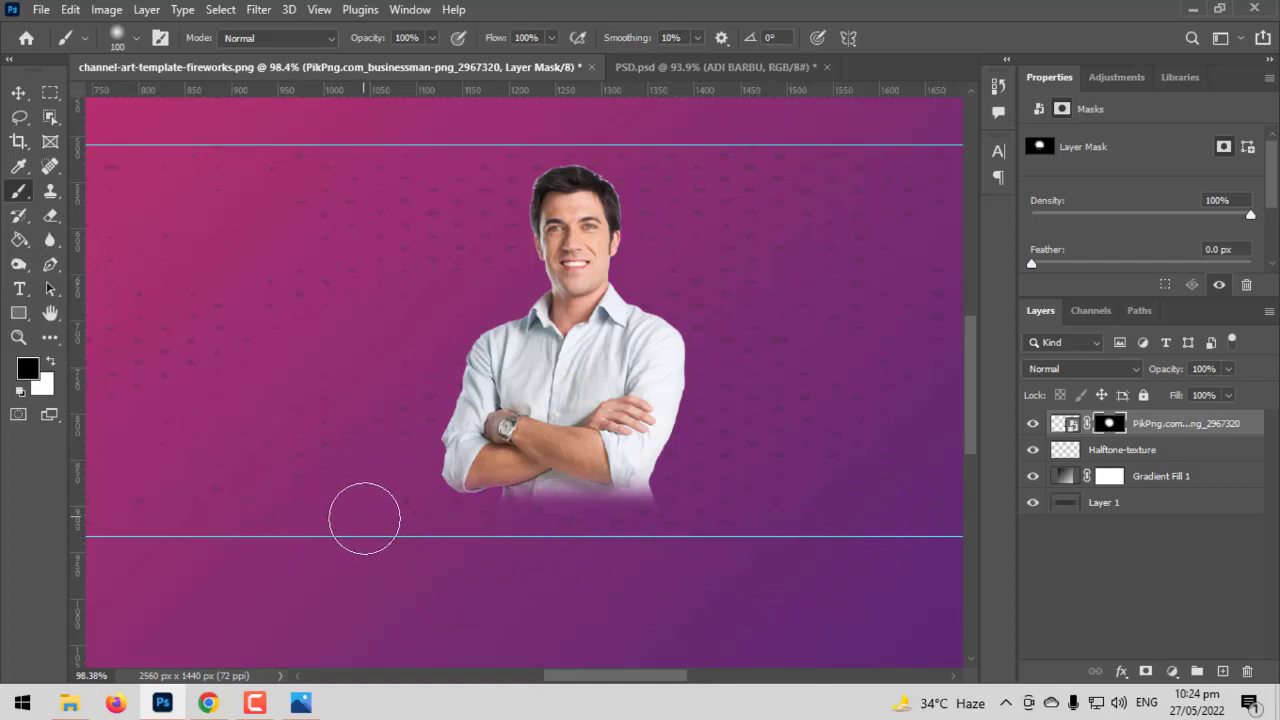
{"action": "key", "text": "bracketright"}
{"action": "key", "text": "bracketright"}
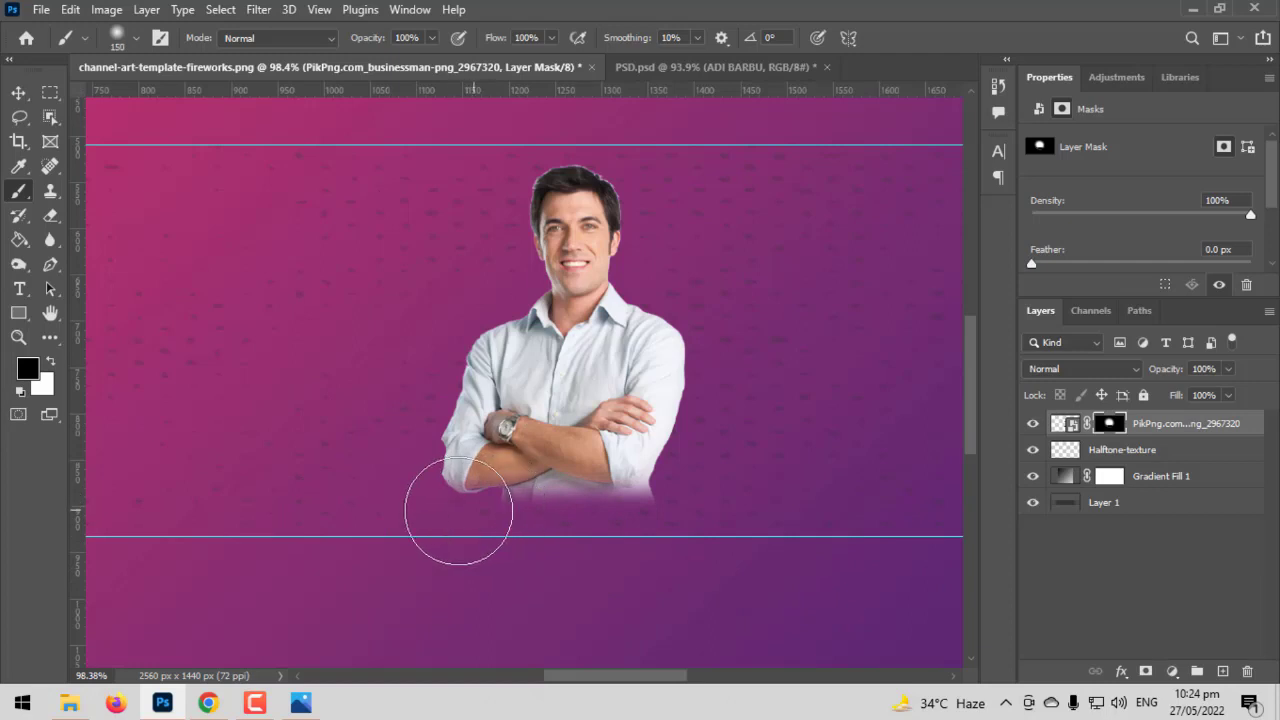
{"action": "left_click_drag", "start_coordinate": [457, 517], "coordinate": [809, 557]}
{"action": "mouse_move", "coordinate": [544, 518]}
{"action": "left_mouse_down"}
{"action": "mouse_move", "coordinate": [572, 507]}
{"action": "mouse_move", "coordinate": [528, 538]}
{"action": "mouse_move", "coordinate": [597, 531]}
{"action": "left_mouse_up"}
{"action": "key", "text": "ctrl+z"}
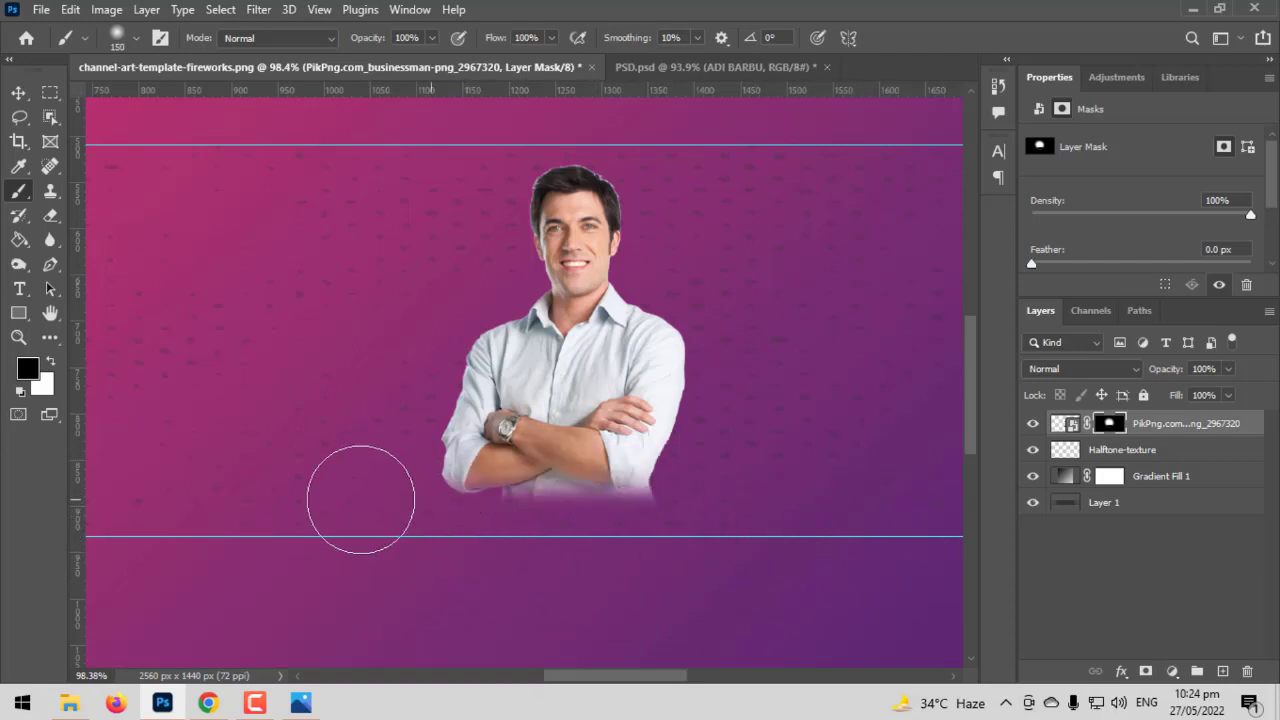
{"action": "left_click_drag", "start_coordinate": [340, 500], "coordinate": [980, 543]}
Touch up the mask to restore the crossed arms and watch, then switch to the Move tool
{"action": "scroll", "coordinate": [432, 531], "scroll_direction": "right", "scroll_amount": 3}
{"action": "scroll", "coordinate": [432, 531], "scroll_direction": "left", "scroll_amount": 1}
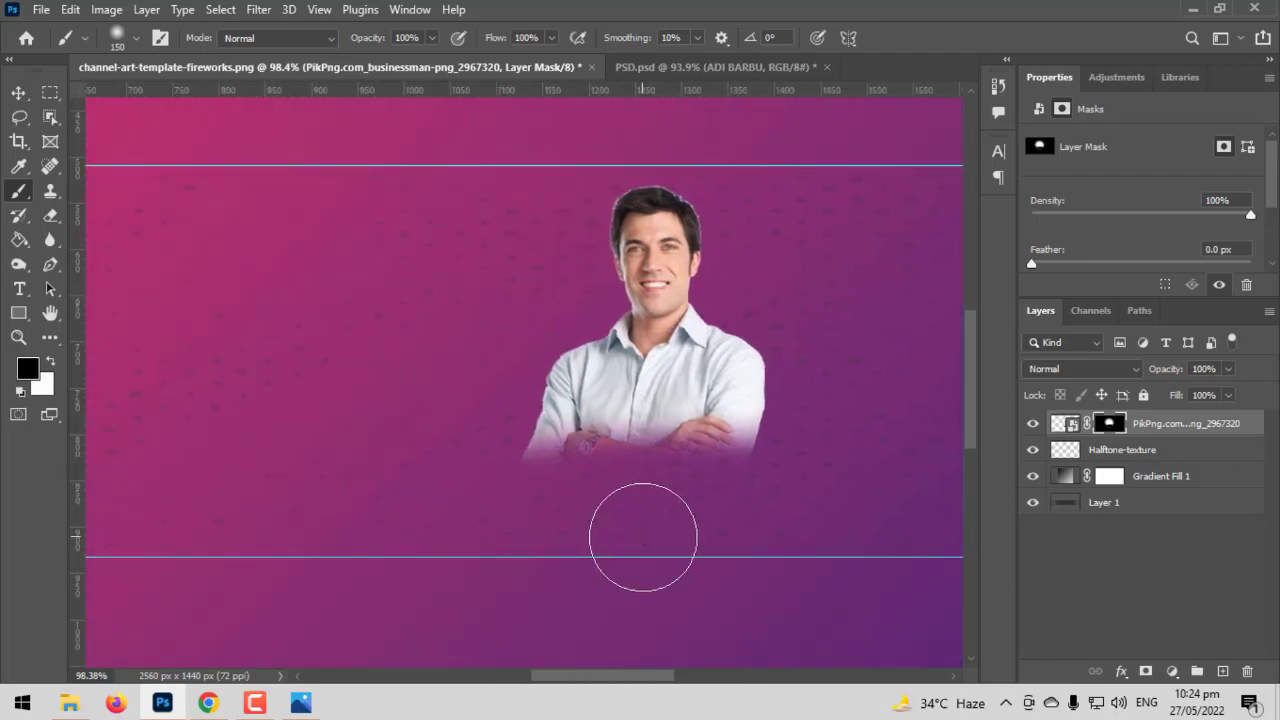
{"action": "left_click_drag", "start_coordinate": [643, 537], "coordinate": [643, 543]}
{"action": "scroll", "coordinate": [640, 590], "scroll_direction": "right", "scroll_amount": 3}
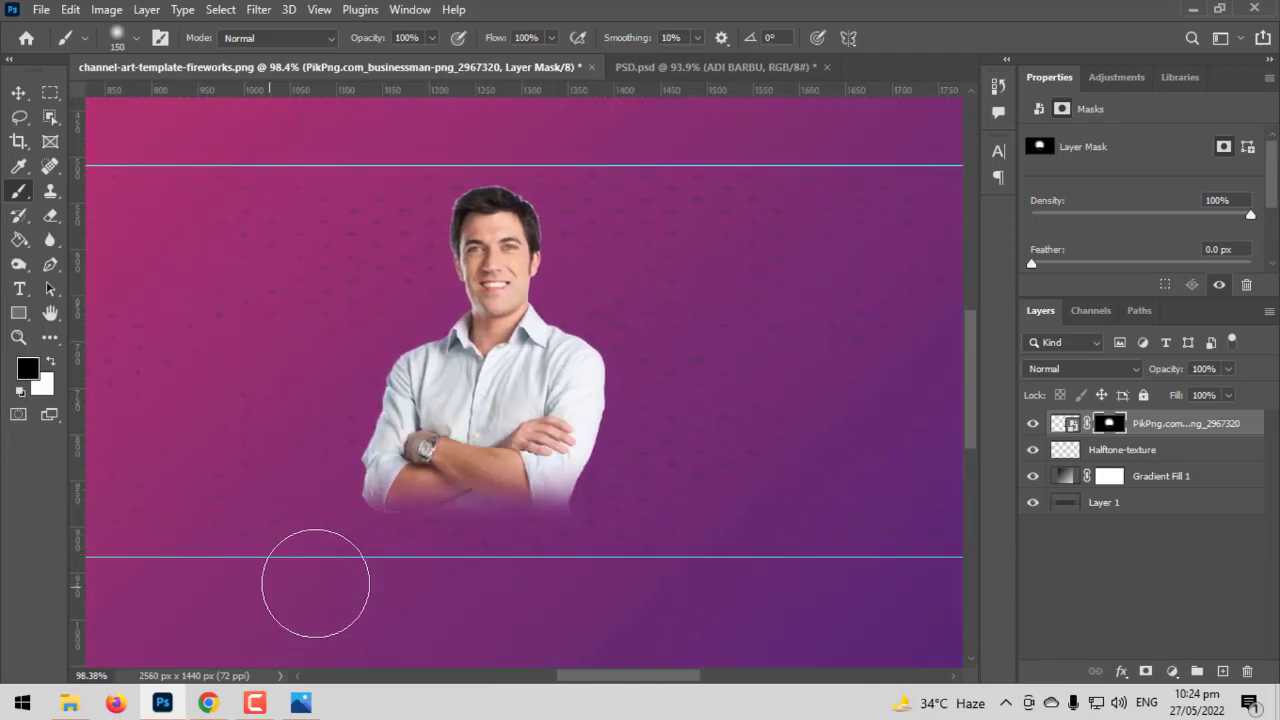
{"action": "scroll", "coordinate": [500, 583], "scroll_direction": "left", "scroll_amount": 4}
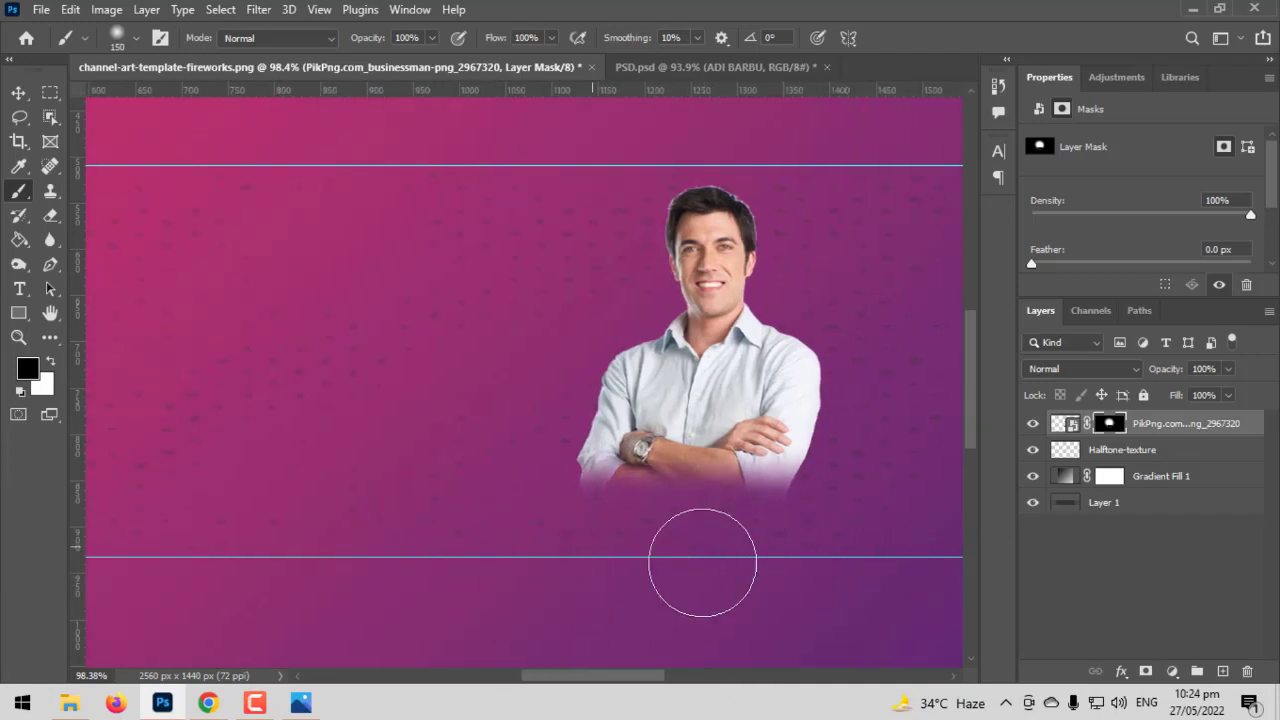
{"action": "scroll", "coordinate": [380, 532], "scroll_direction": "down", "scroll_amount": 3}
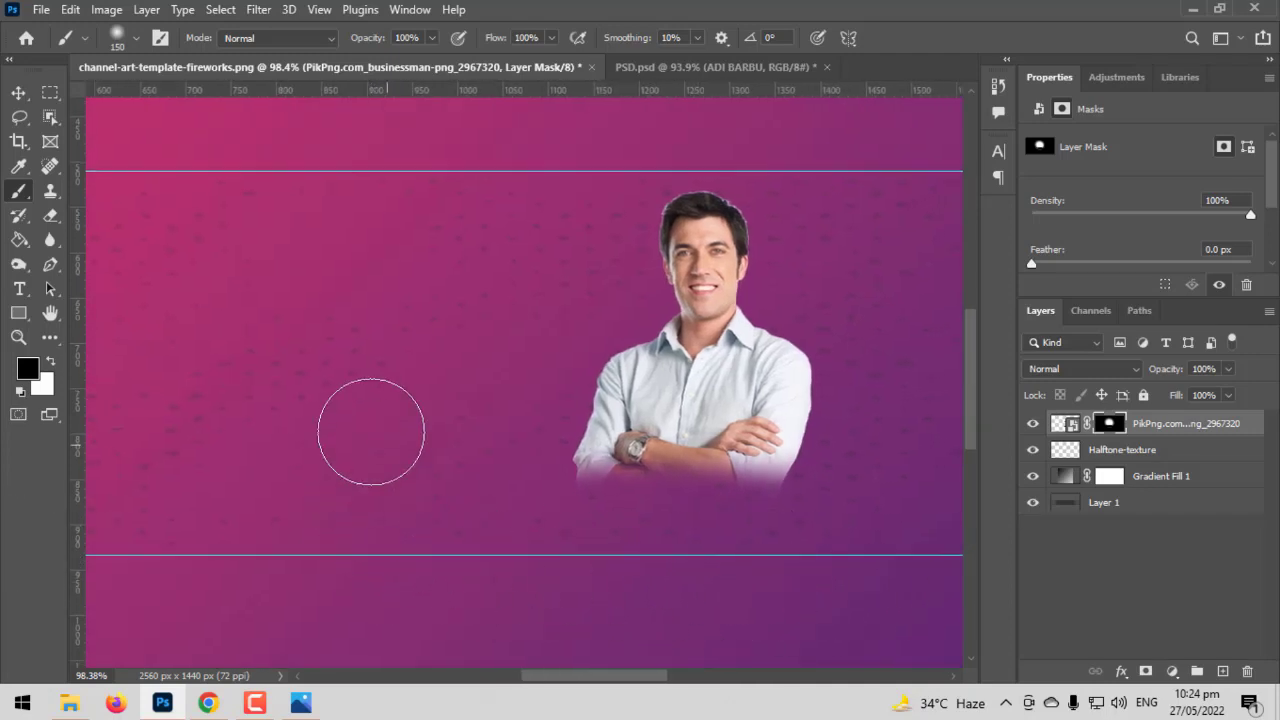
{"action": "left_click", "coordinate": [18, 92]}
{"action": "scroll", "coordinate": [737, 343], "scroll_direction": "up", "scroll_amount": 4}
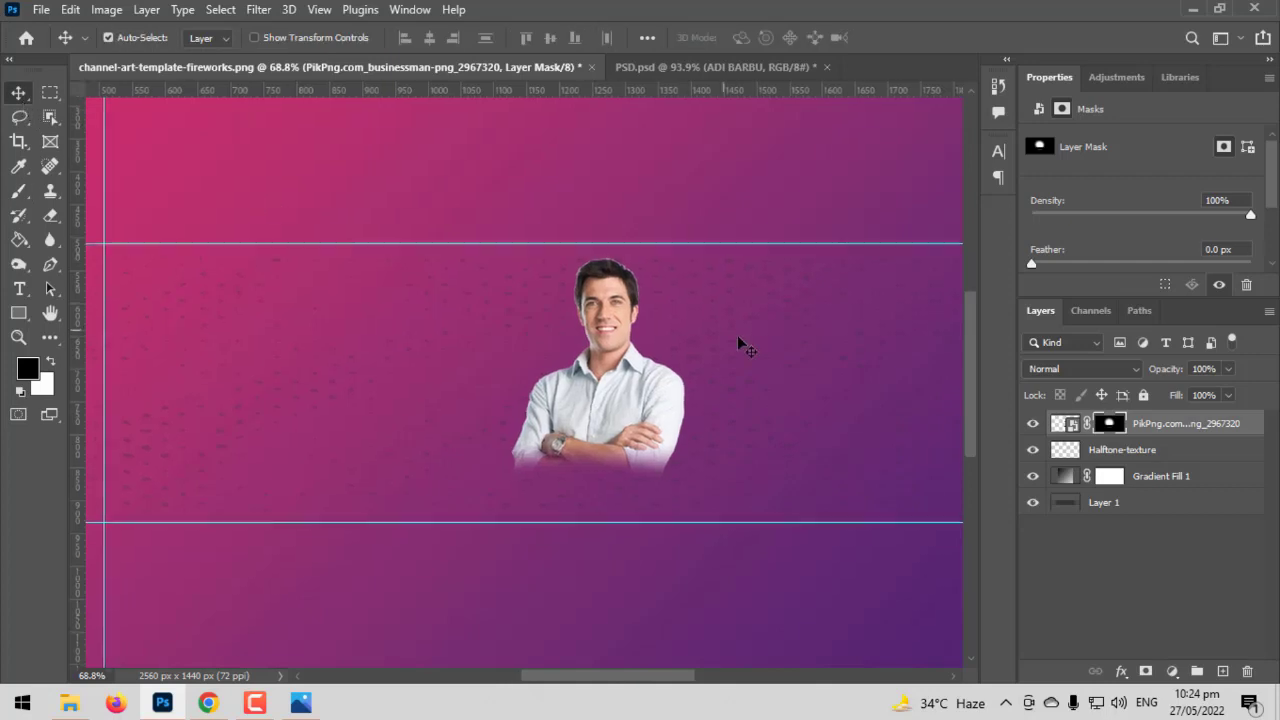
{"action": "left_click_drag", "start_coordinate": [654, 434], "coordinate": [863, 277]}
{"action": "scroll", "coordinate": [832, 308], "scroll_direction": "down", "scroll_amount": 3}
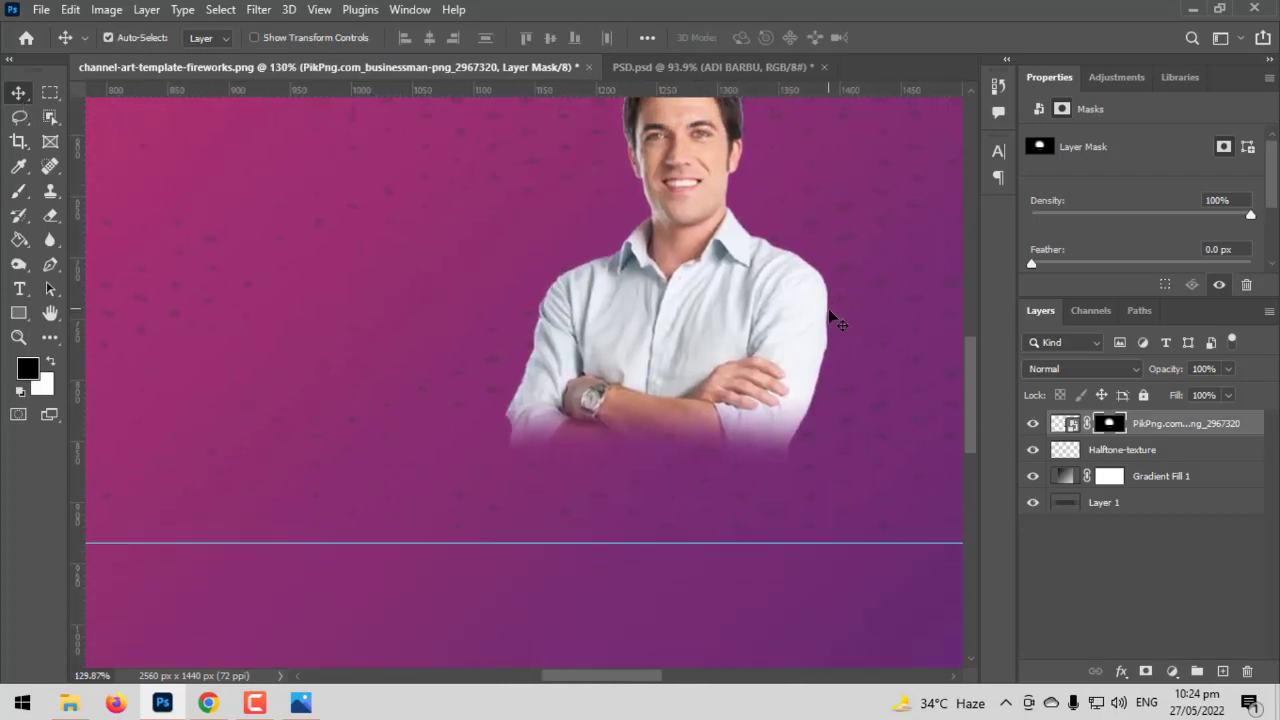
{"action": "left_click", "coordinate": [755, 282]}
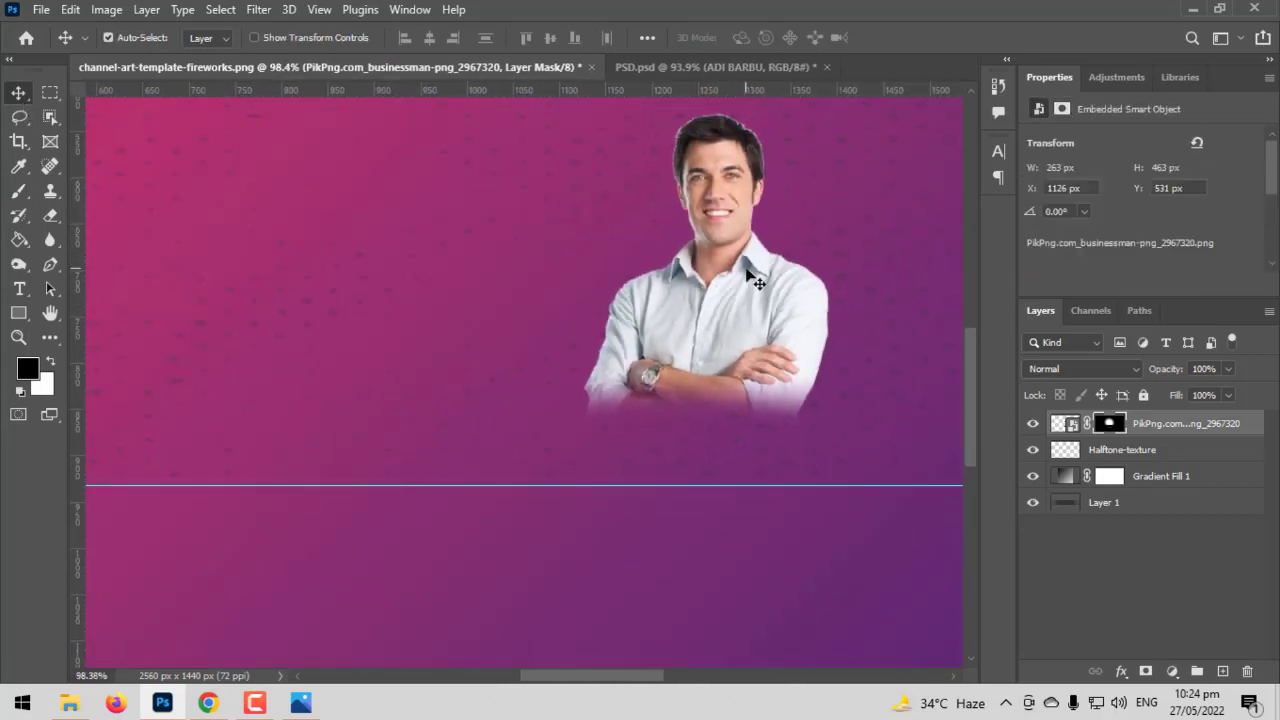
{"action": "left_click", "coordinate": [18, 289]}
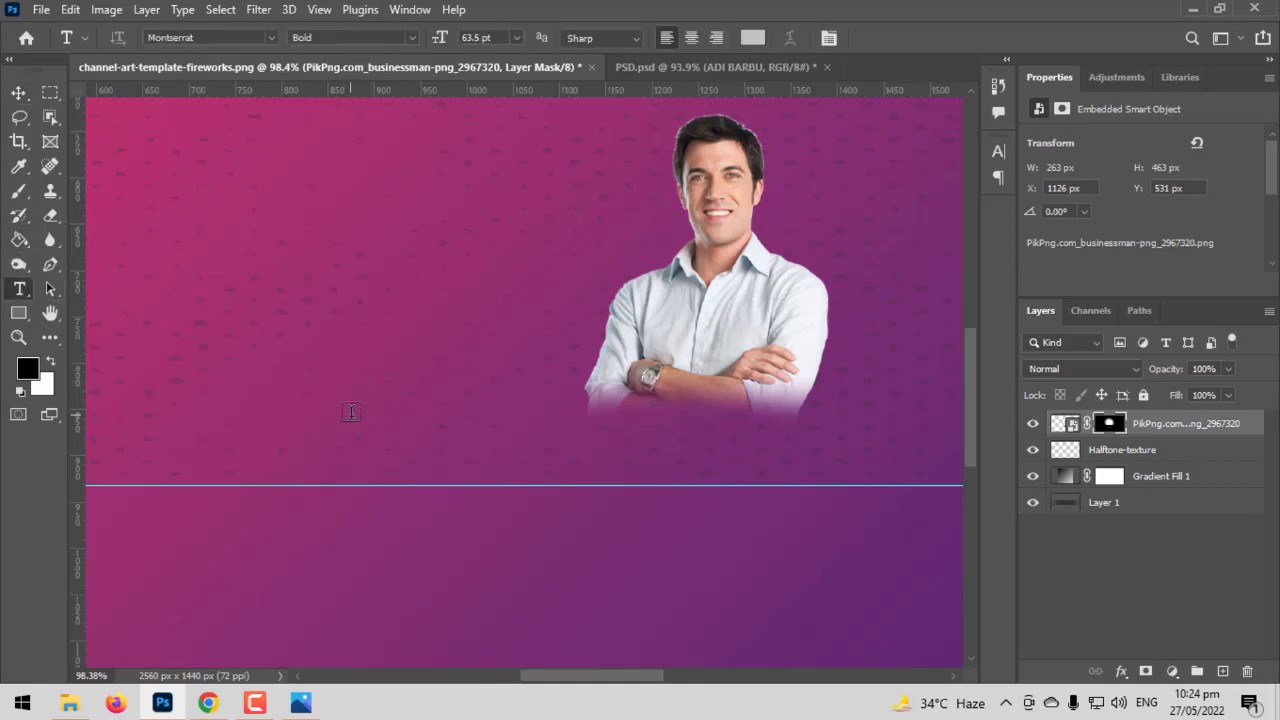
{"action": "left_click", "coordinate": [351, 412]}
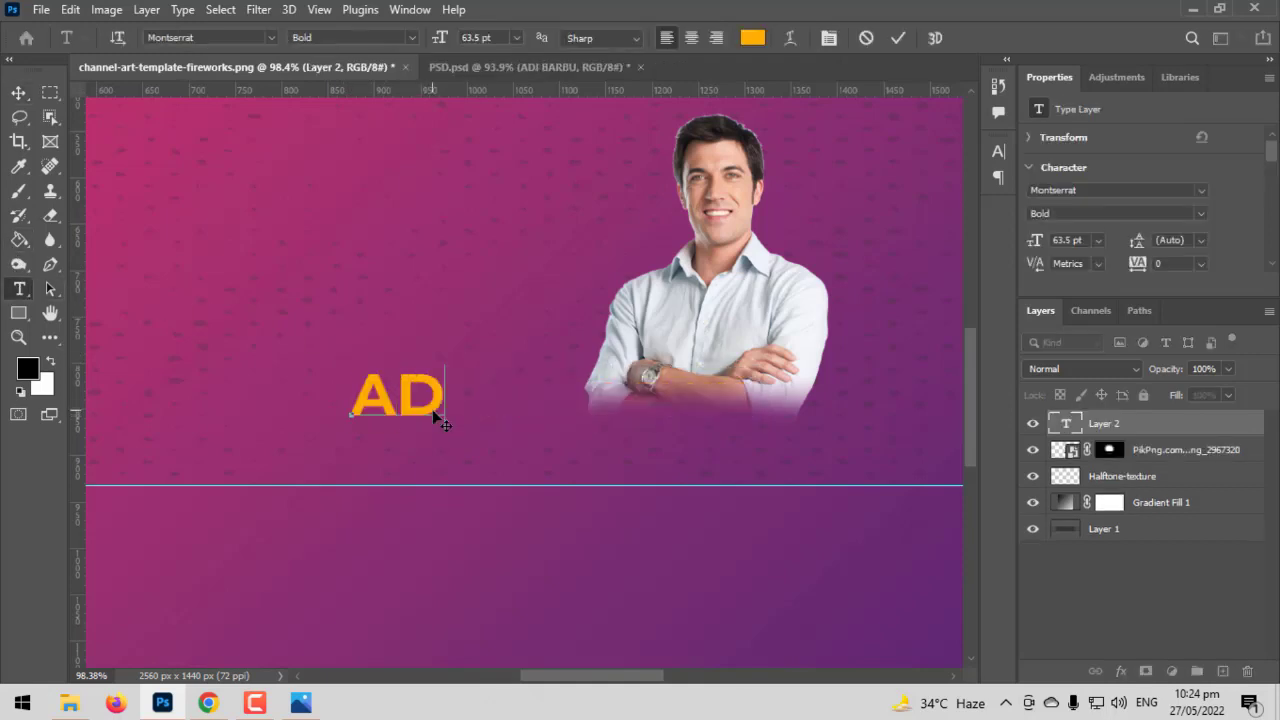
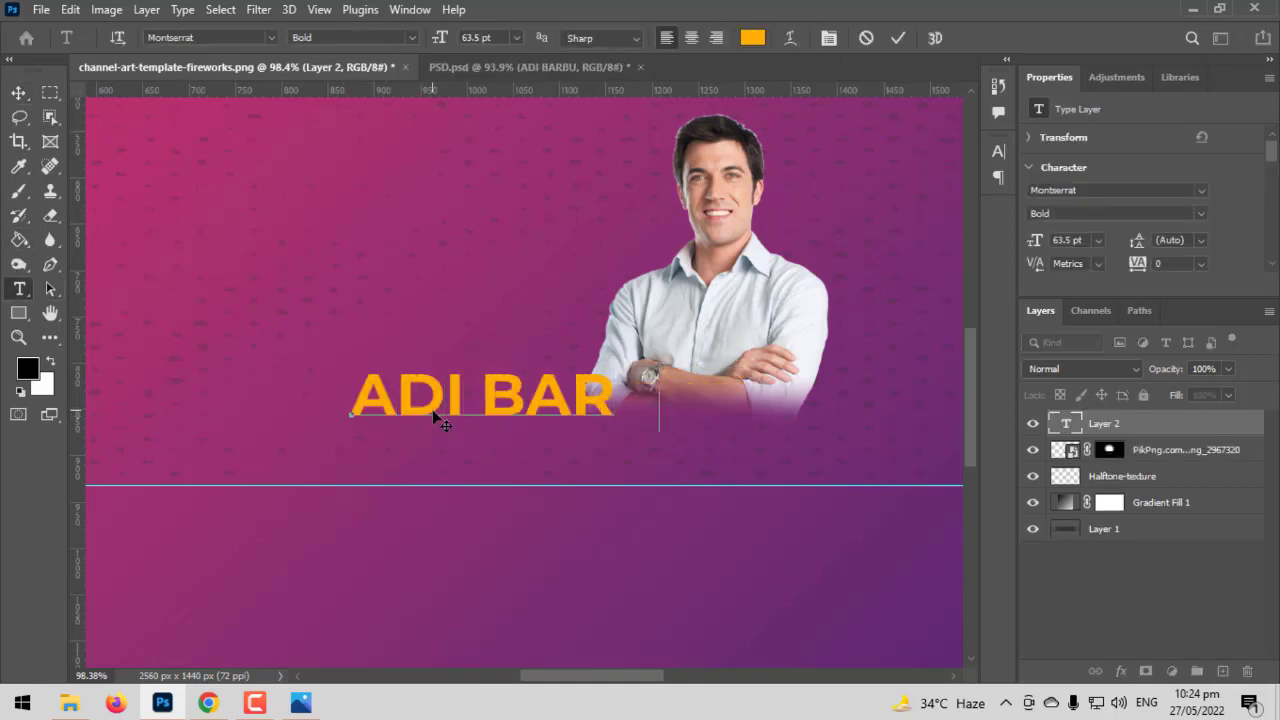
{"action": "left_click", "coordinate": [22, 100]}
{"action": "left_click_drag", "start_coordinate": [648, 400], "coordinate": [816, 437]}
Shrink the businessman photo slightly to 242 x 425 px and lift the title just under it
{"action": "scroll", "coordinate": [816, 437], "scroll_direction": "up", "scroll_amount": 2}
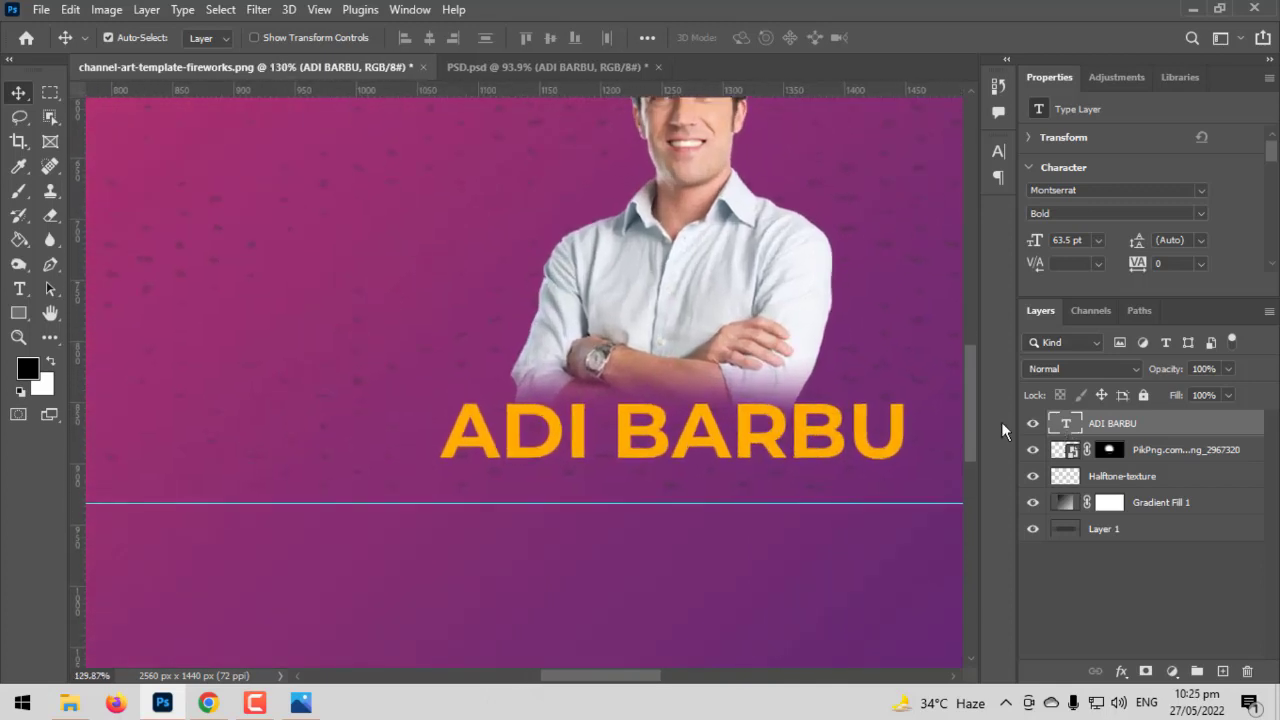
{"action": "scroll", "coordinate": [700, 387], "scroll_direction": "down", "scroll_amount": 3}
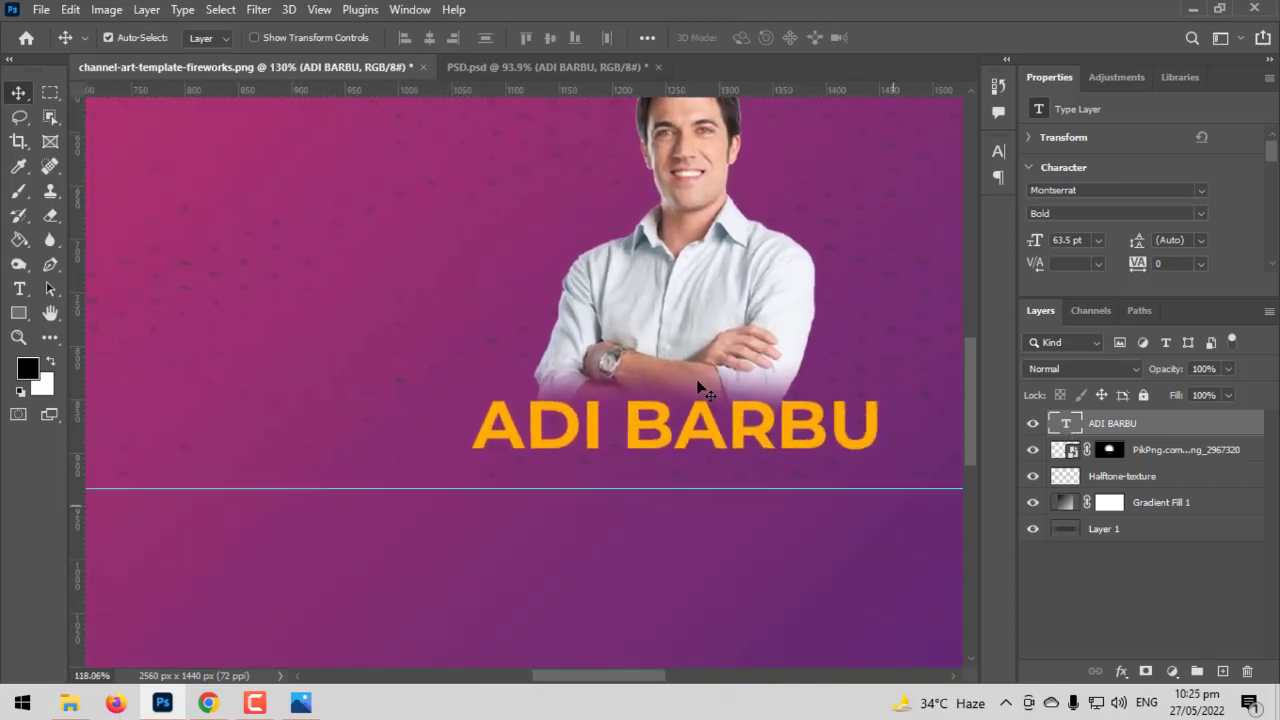
{"action": "left_click", "coordinate": [1181, 458]}
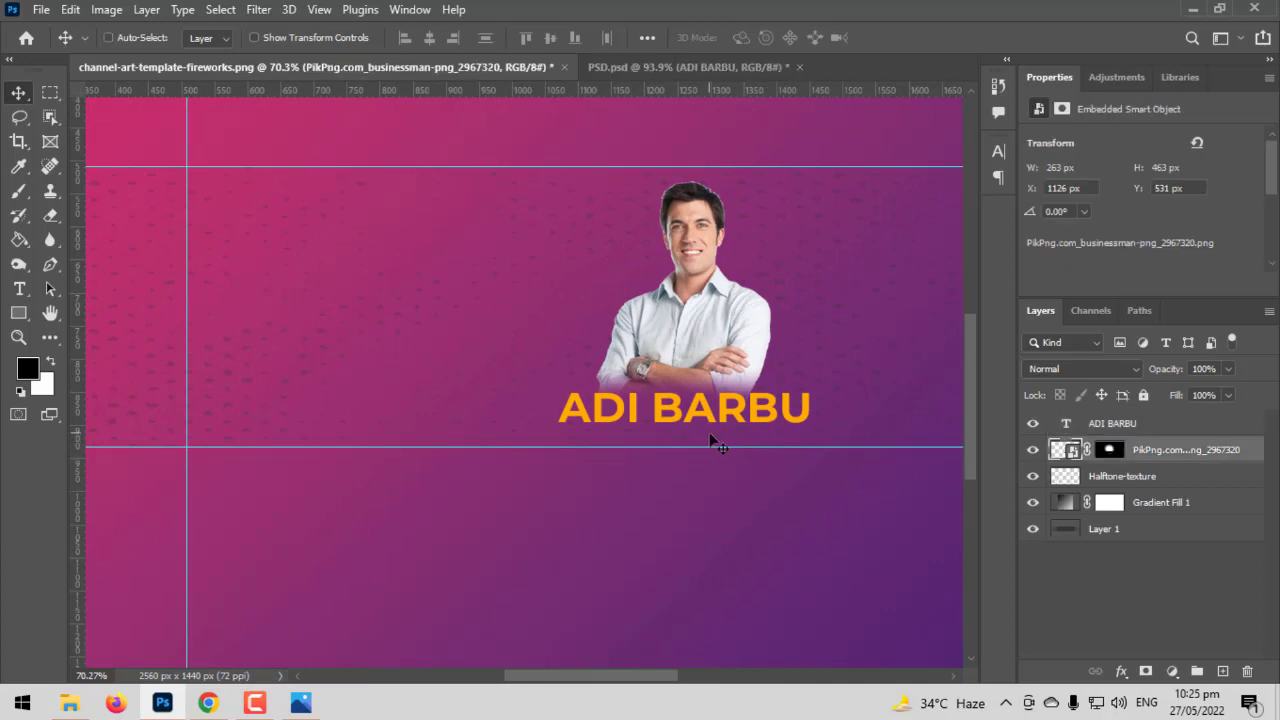
{"action": "key", "text": "ctrl+t"}
{"action": "left_click_drag", "start_coordinate": [682, 487], "coordinate": [683, 462]}
{"action": "key", "text": "Return"}
{"action": "scroll", "coordinate": [688, 468], "scroll_direction": "up", "scroll_amount": 3}
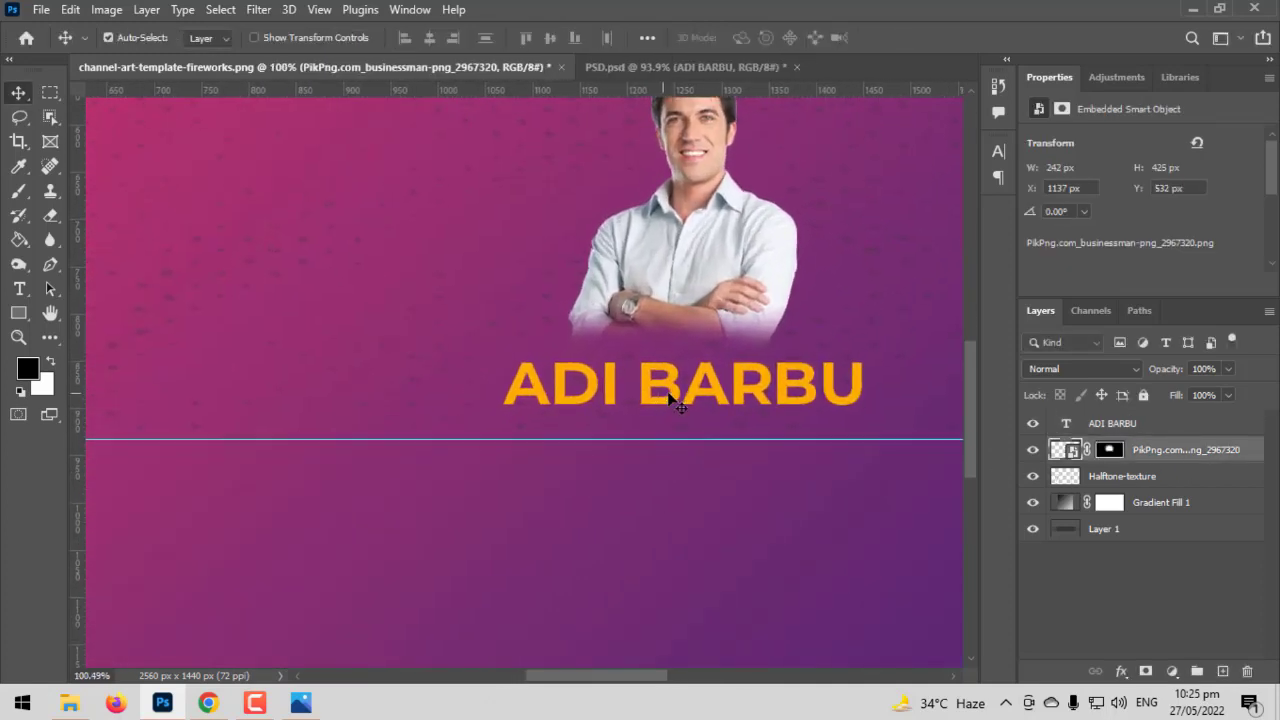
{"action": "left_click_drag", "start_coordinate": [688, 400], "coordinate": [680, 378]}
{"action": "scroll", "coordinate": [572, 406], "scroll_direction": "up", "scroll_amount": 2}
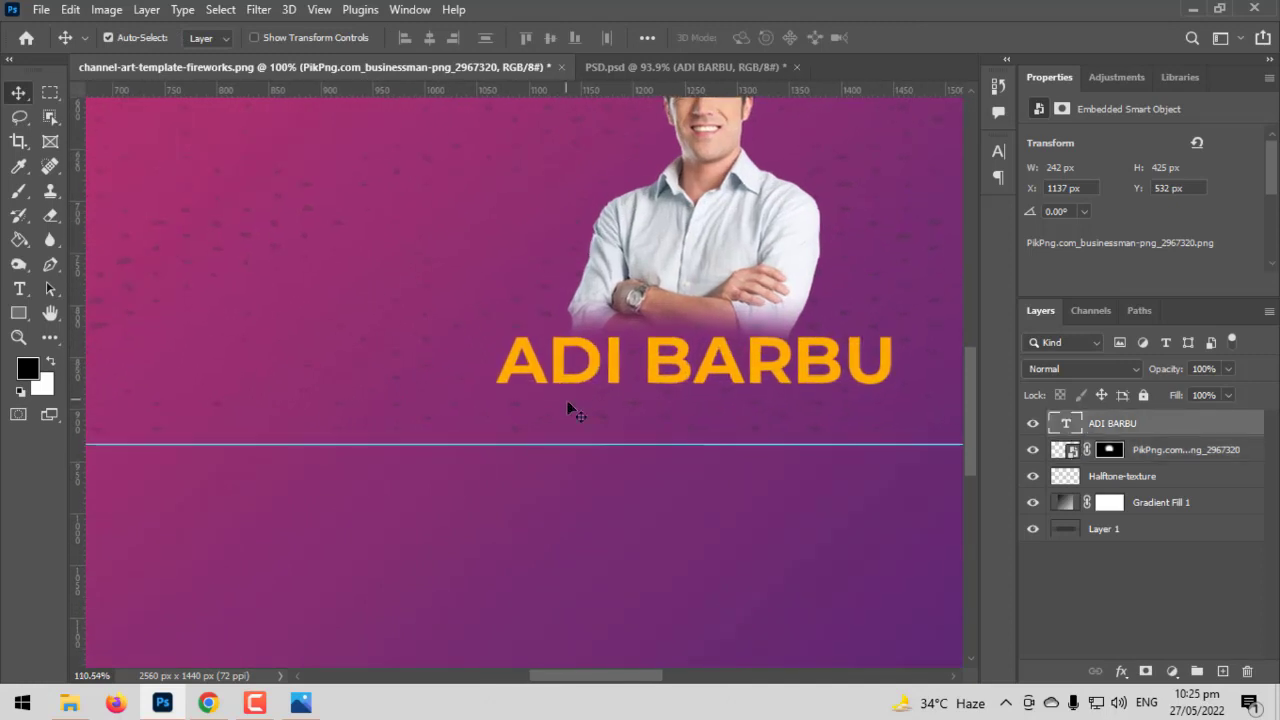
{"action": "scroll", "coordinate": [683, 426], "scroll_direction": "down", "scroll_amount": 1}
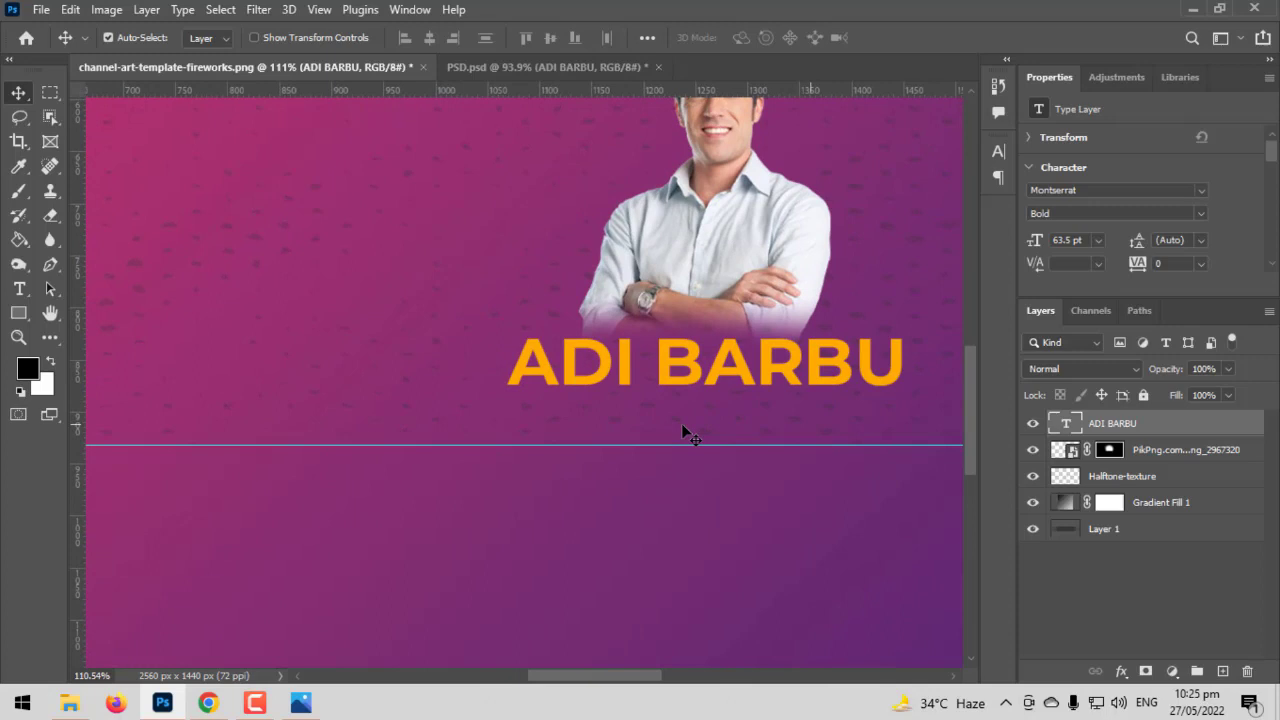
{"action": "left_click", "coordinate": [19, 290]}
Type 'GRAPHIC DESIGNER' below the title in white (#ffffff) Montserrat Light
{"action": "left_click", "coordinate": [313, 418]}
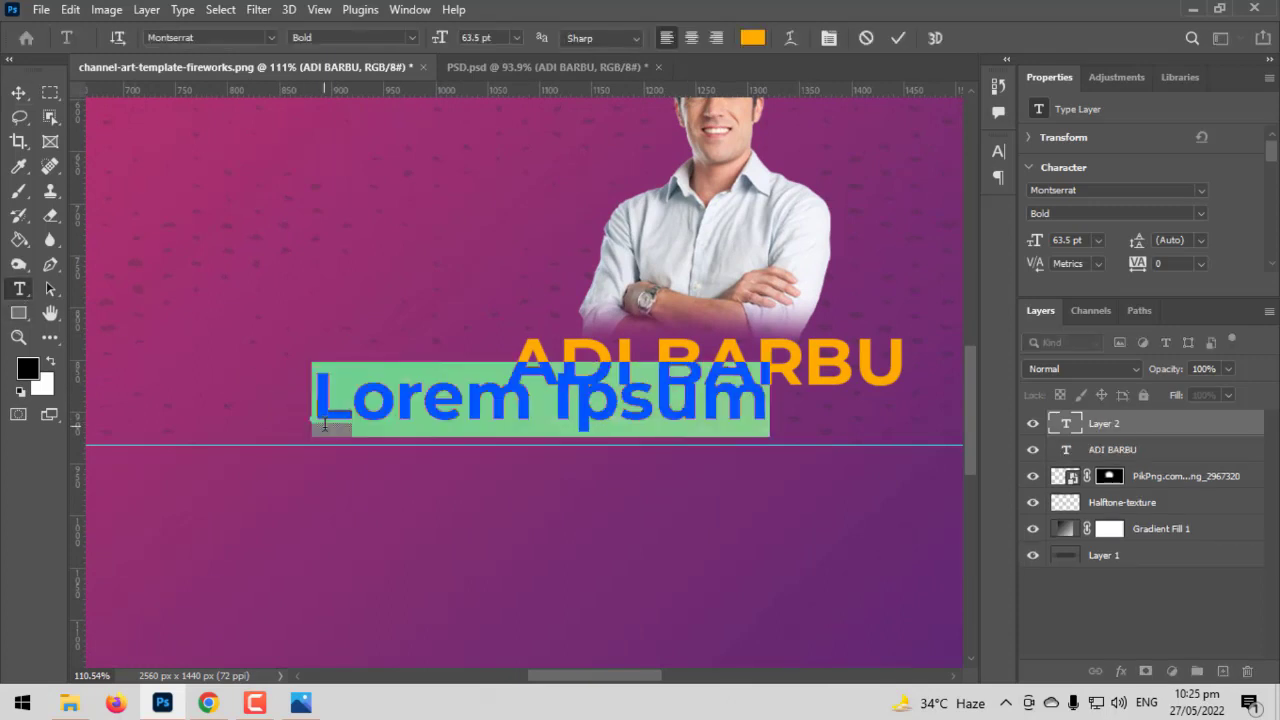
{"action": "type", "text": "GRAPH"}
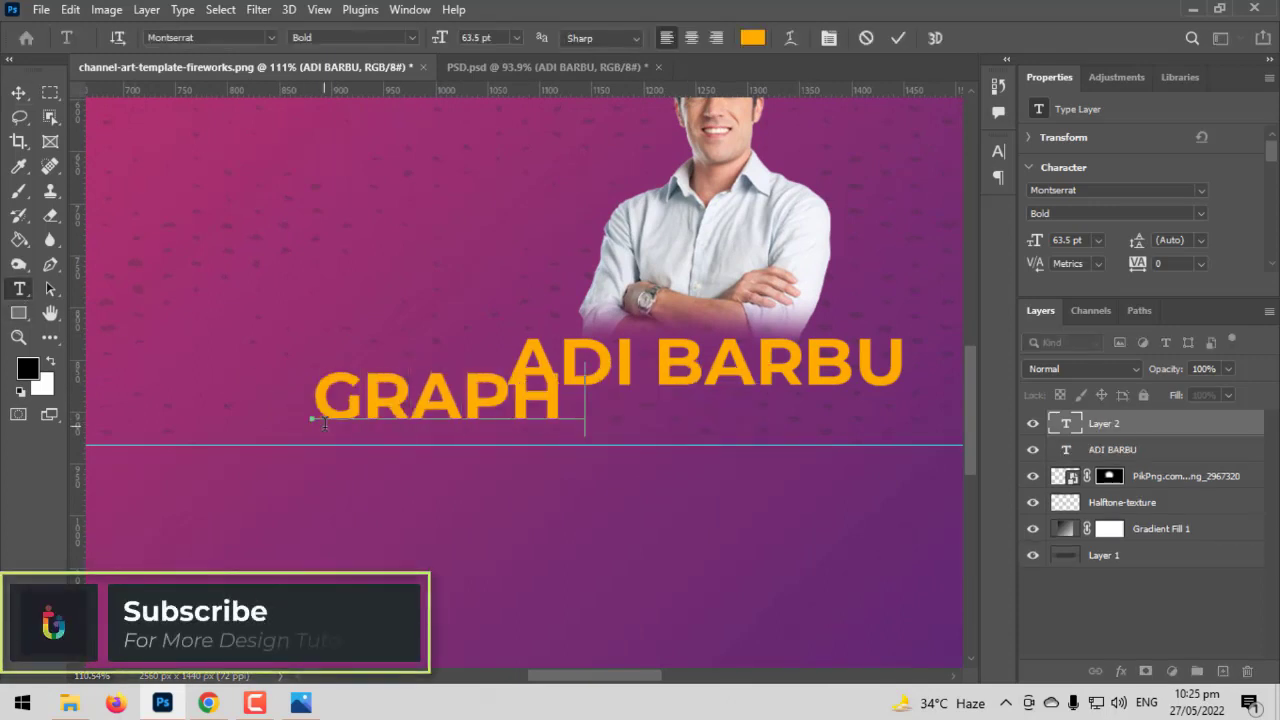
{"action": "type", "text": "IC DESIGNE"}
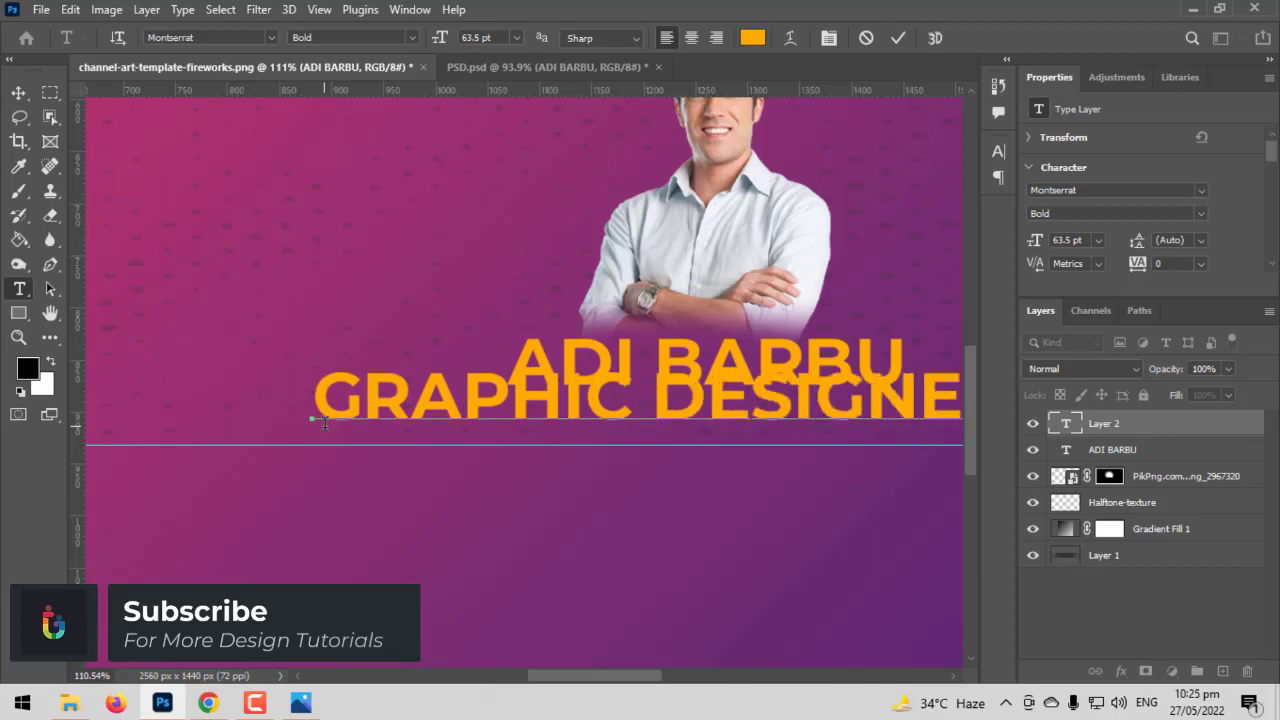
{"action": "key", "text": "ctrl+a"}
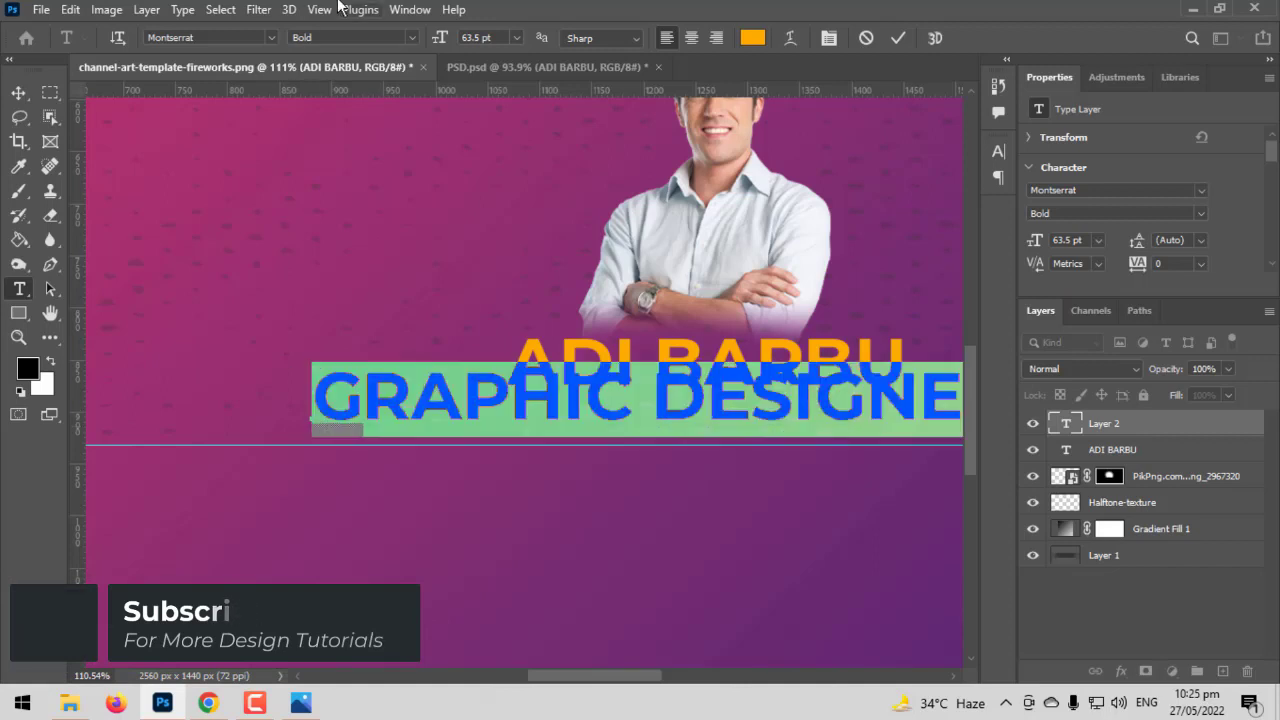
{"action": "left_click", "coordinate": [411, 38]}
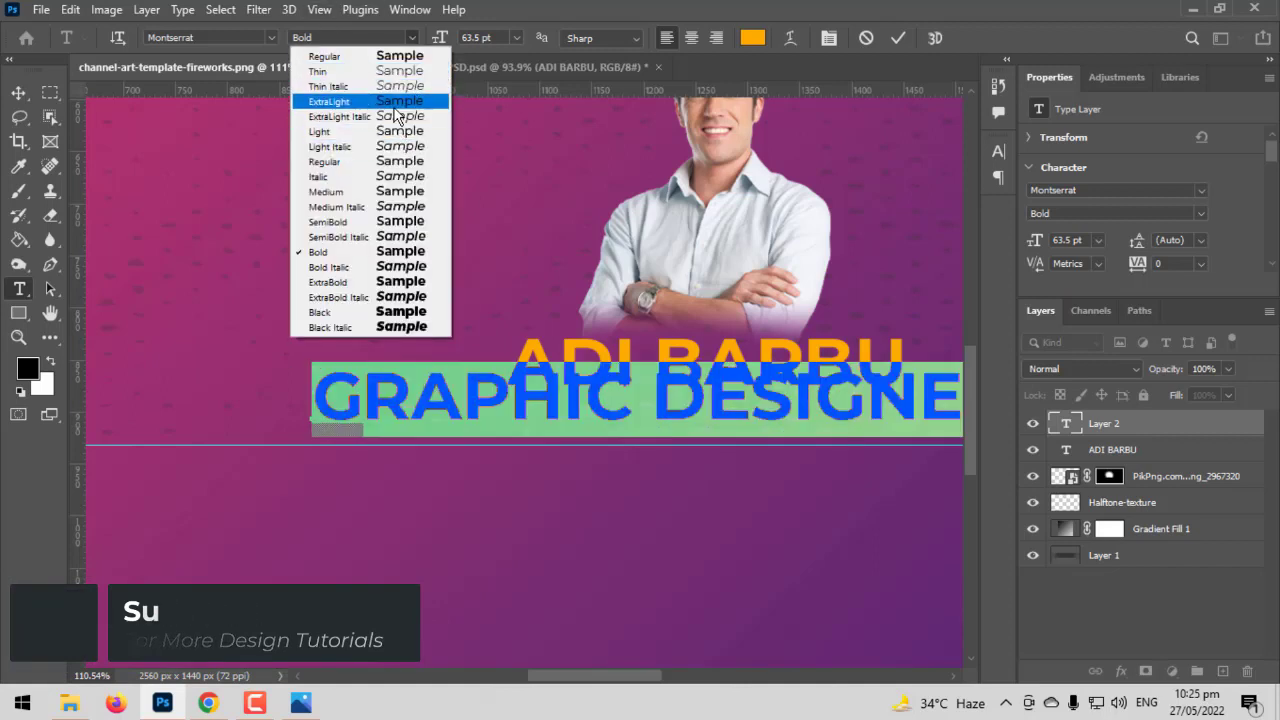
{"action": "left_click", "coordinate": [340, 130]}
{"action": "left_click", "coordinate": [753, 37]}
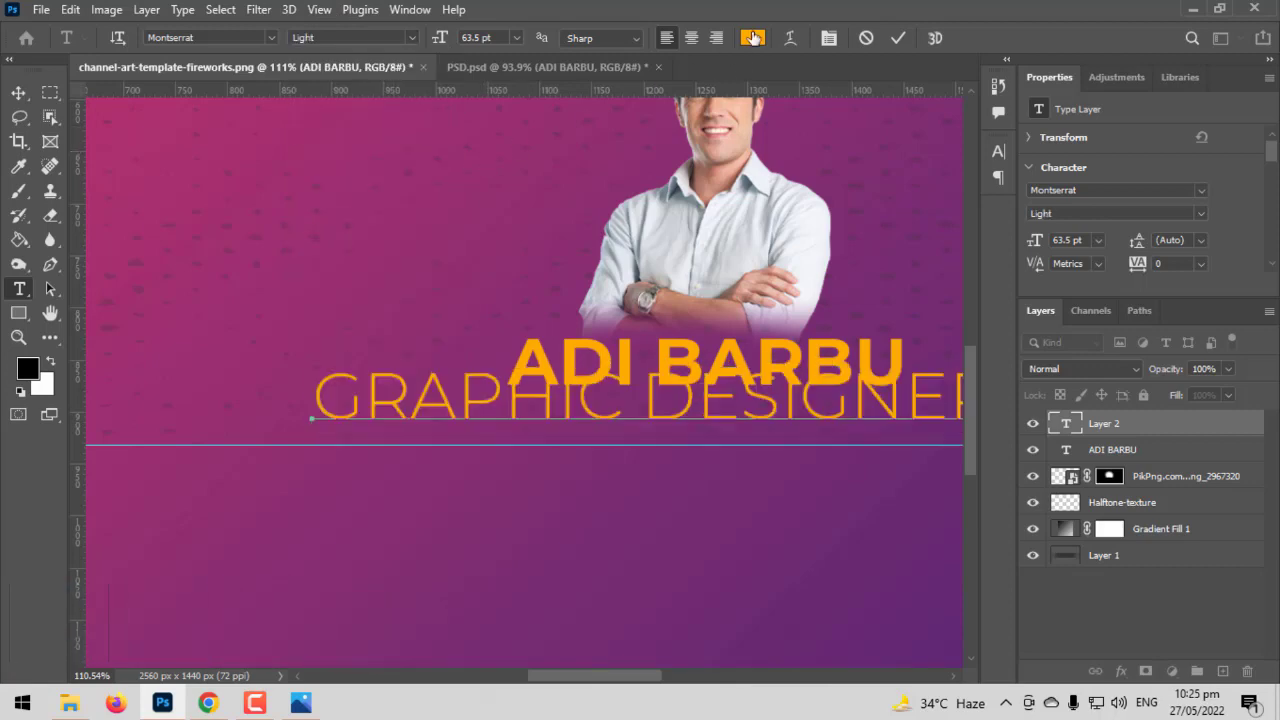
{"action": "type", "text": "ffffff"}
{"action": "left_click", "coordinate": [1030, 50]}
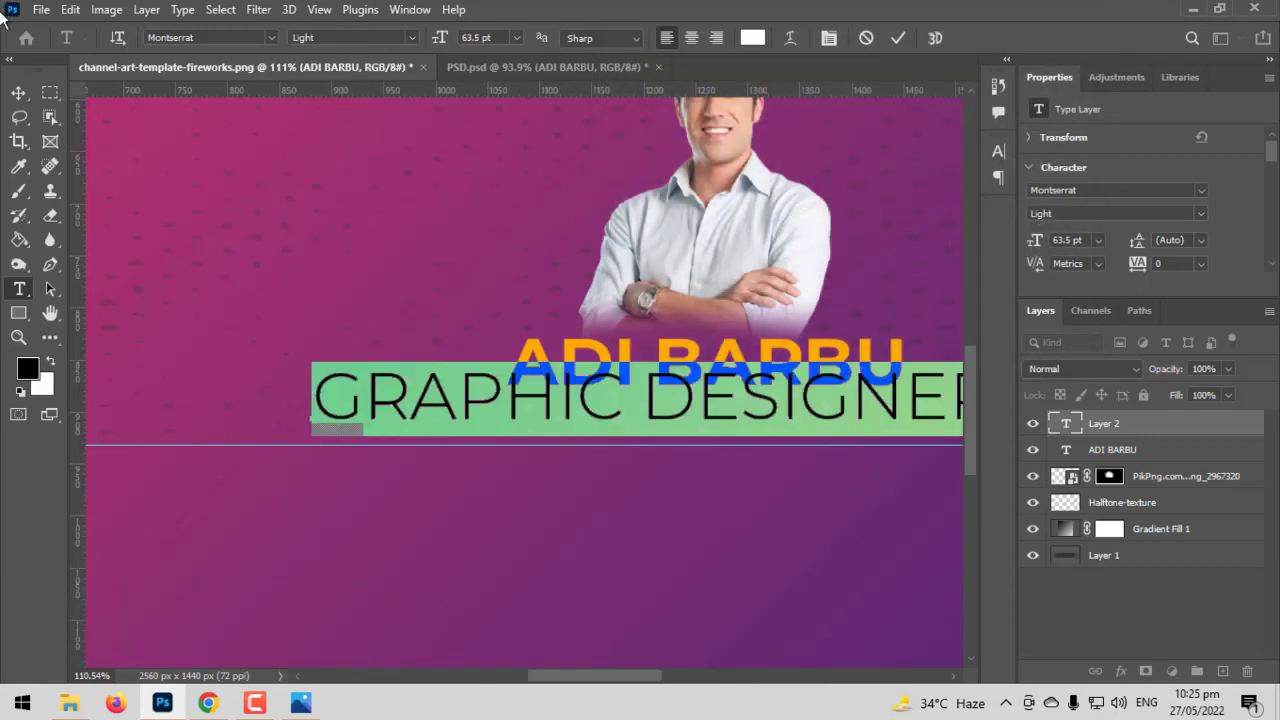
{"action": "left_click", "coordinate": [27, 92]}
{"action": "key", "text": "ctrl+t"}
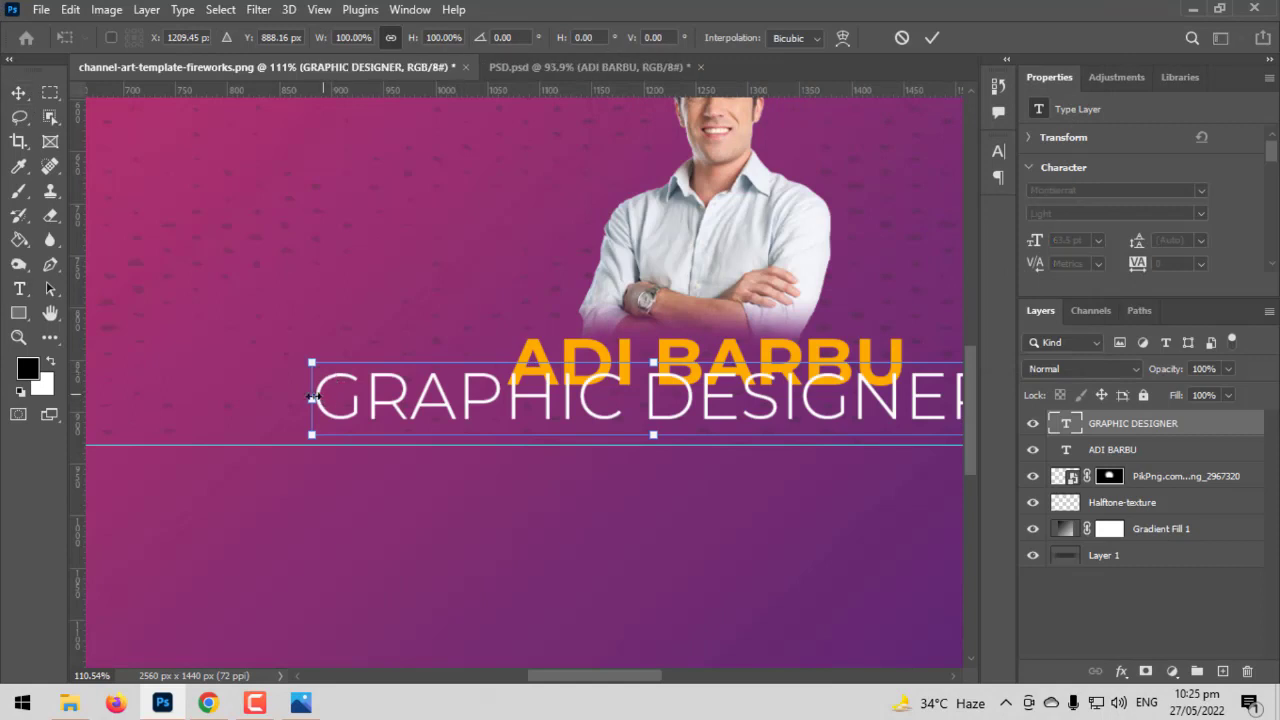
{"action": "left_click_drag", "start_coordinate": [310, 398], "coordinate": [694, 416]}
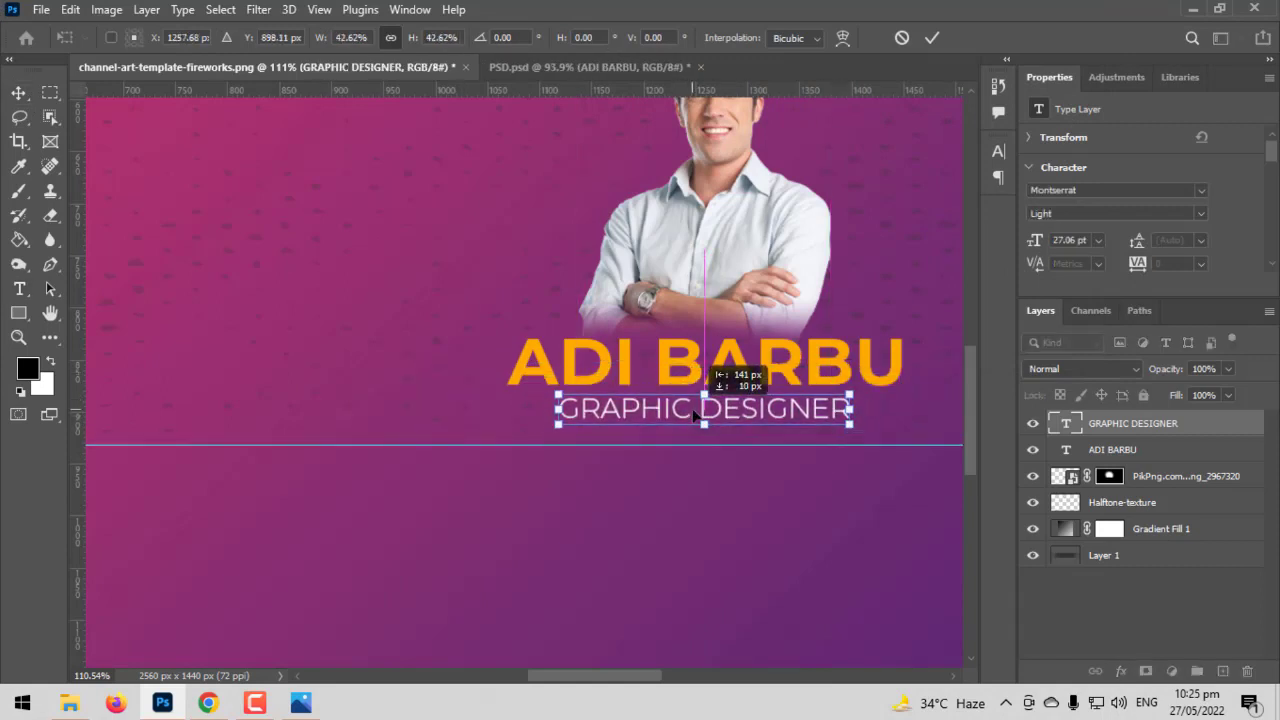
{"action": "key", "text": "Return"}
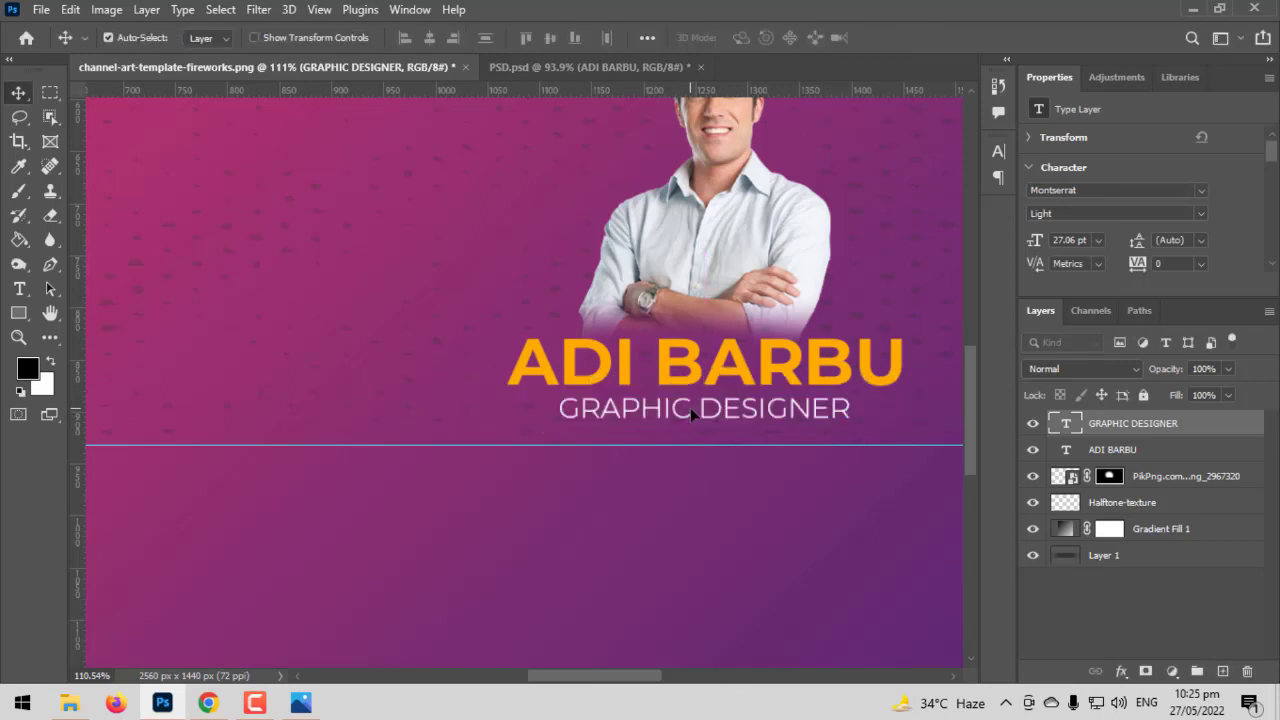
{"action": "scroll", "coordinate": [690, 407], "scroll_direction": "down", "scroll_amount": 1}
{"action": "scroll", "coordinate": [805, 333], "scroll_direction": "down", "scroll_amount": 10}
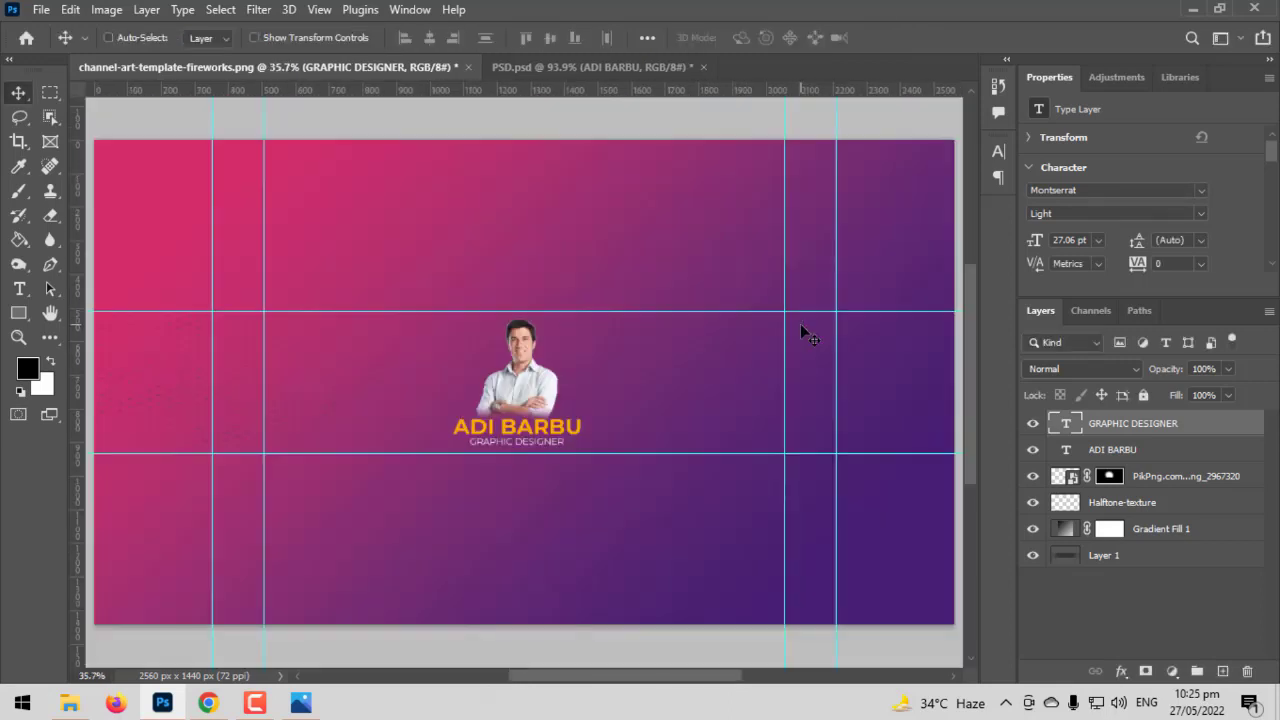
{"action": "scroll", "coordinate": [507, 409], "scroll_direction": "up", "scroll_amount": 4}
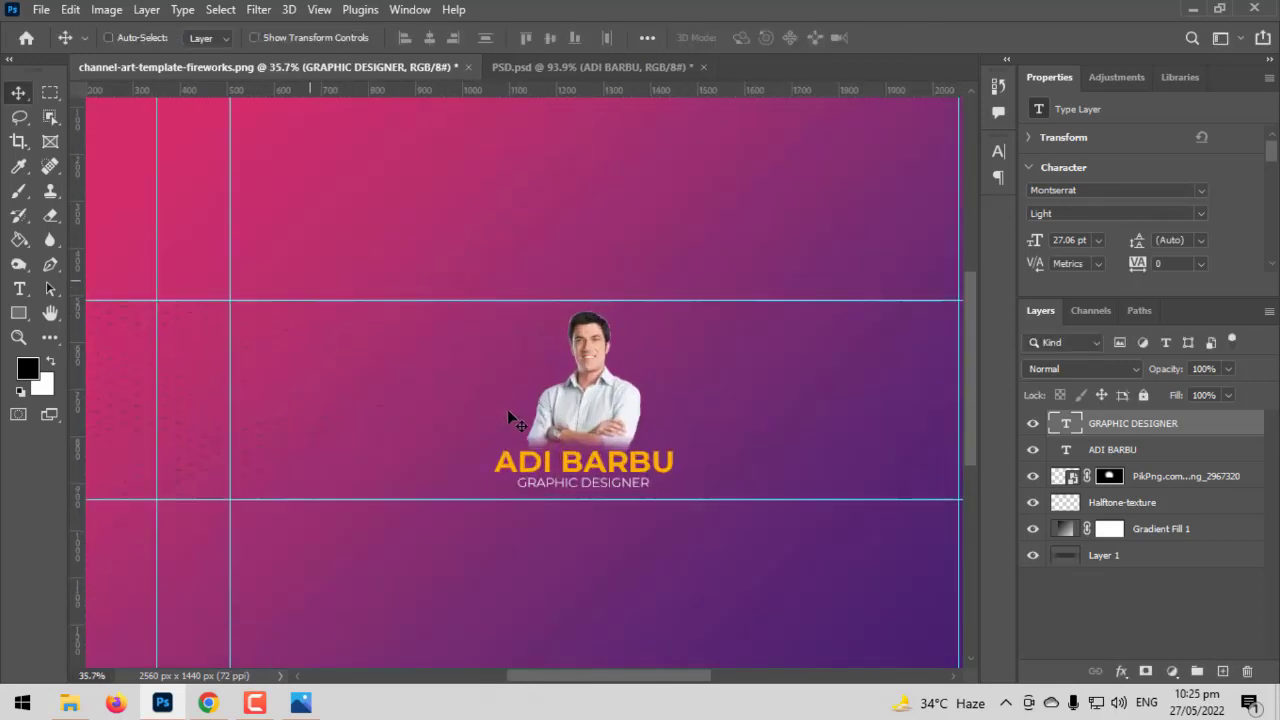
{"action": "left_click", "coordinate": [1172, 480], "text": "shift"}
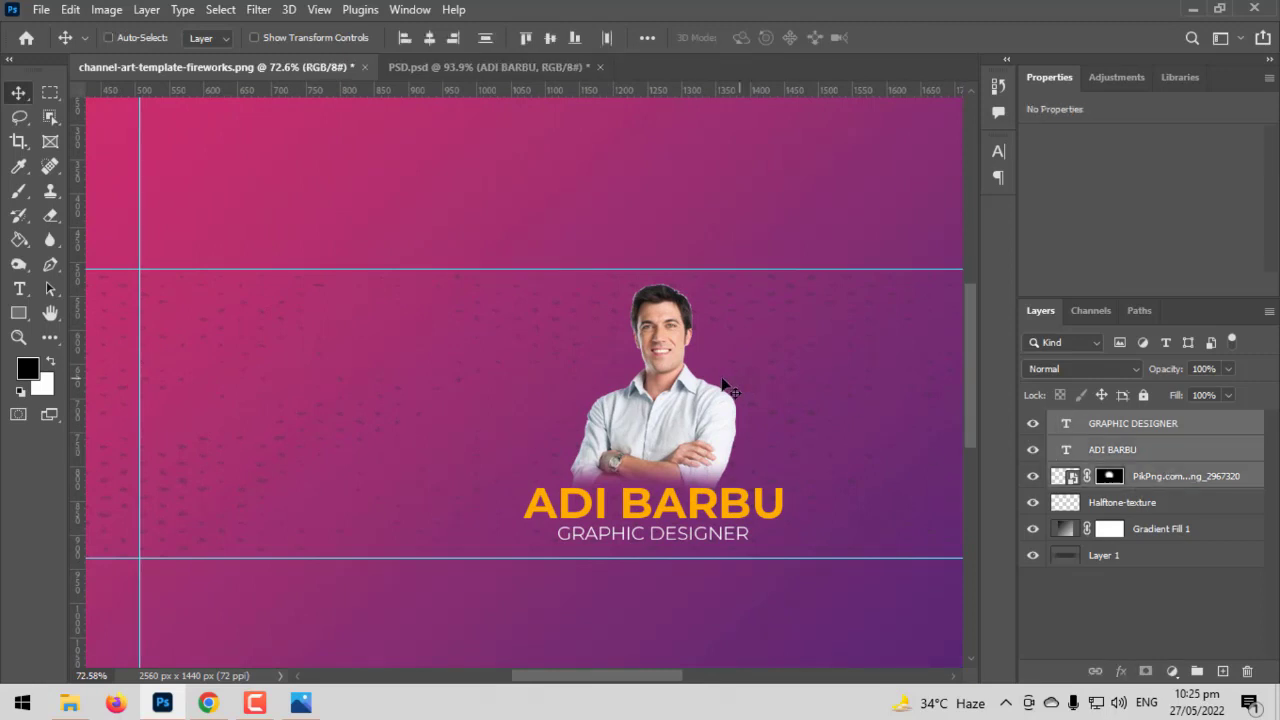
{"action": "key", "text": "ctrl+t"}
{"action": "left_click_drag", "start_coordinate": [702, 373], "coordinate": [714, 300]}
{"action": "left_click", "coordinate": [927, 38]}
{"action": "scroll", "coordinate": [620, 428], "scroll_direction": "up", "scroll_amount": 5}
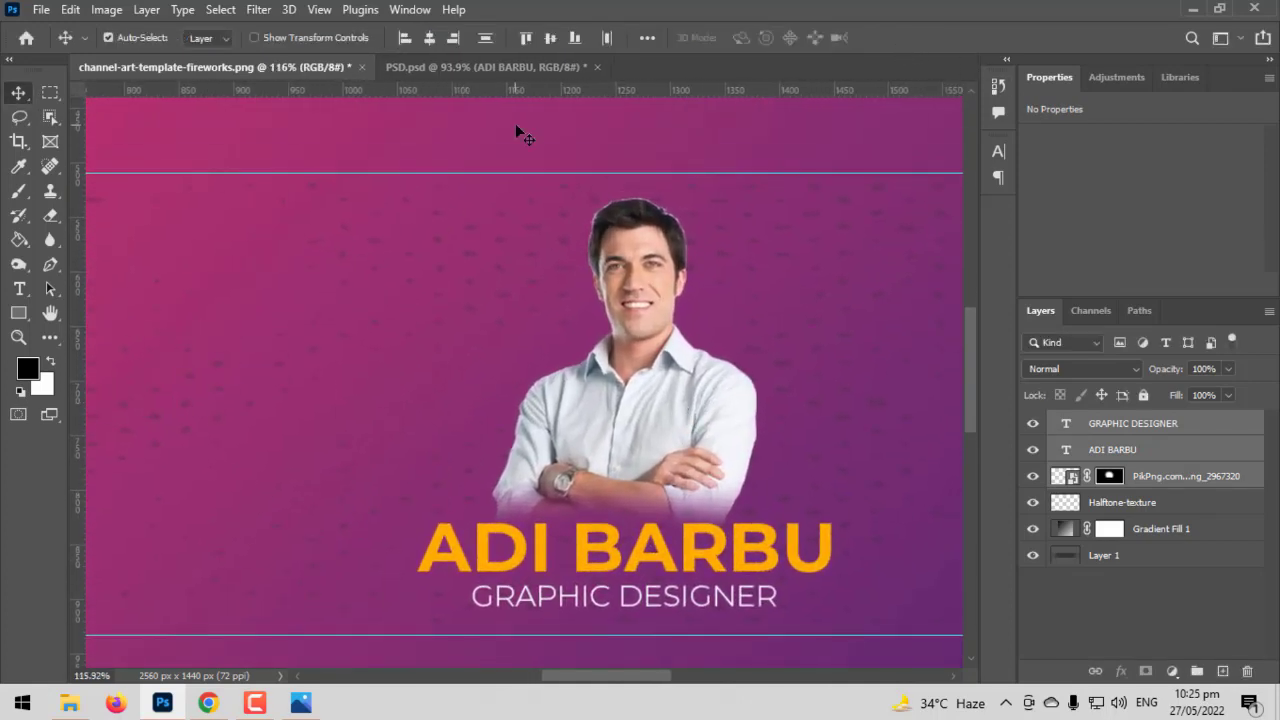
{"action": "scroll", "coordinate": [520, 135], "scroll_direction": "up", "scroll_amount": 5}
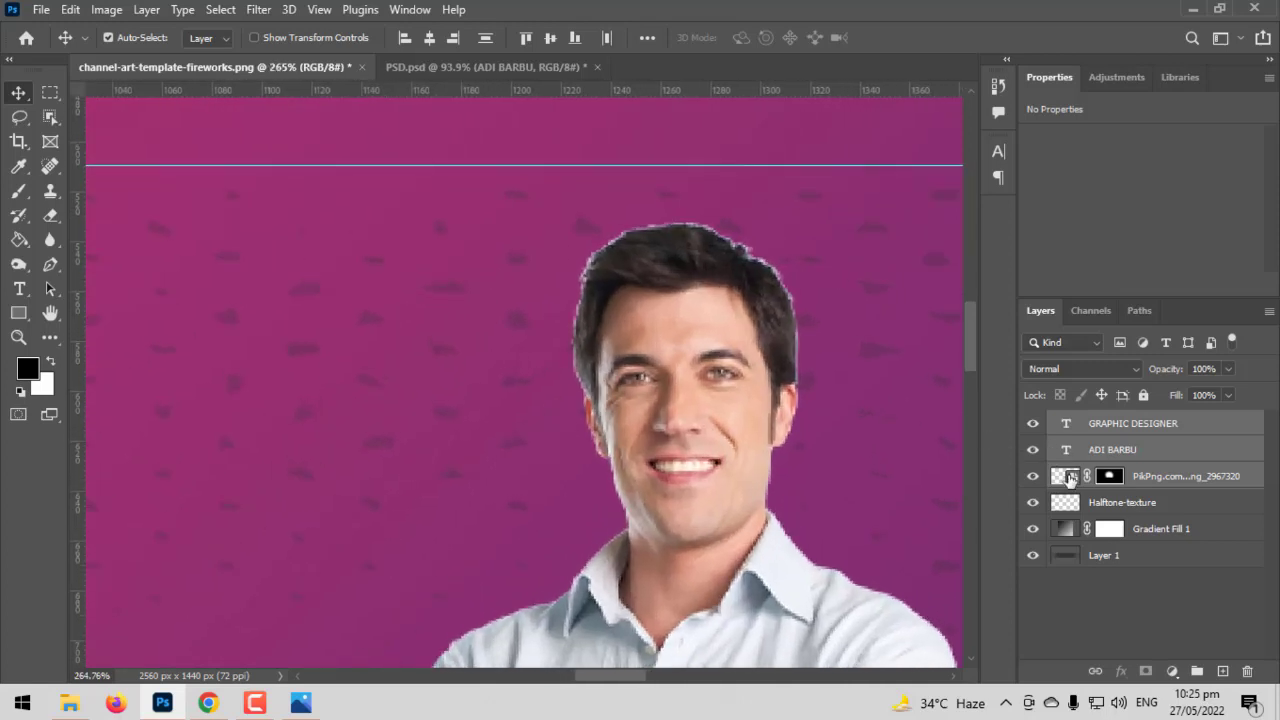
{"action": "left_click", "coordinate": [1071, 479]}
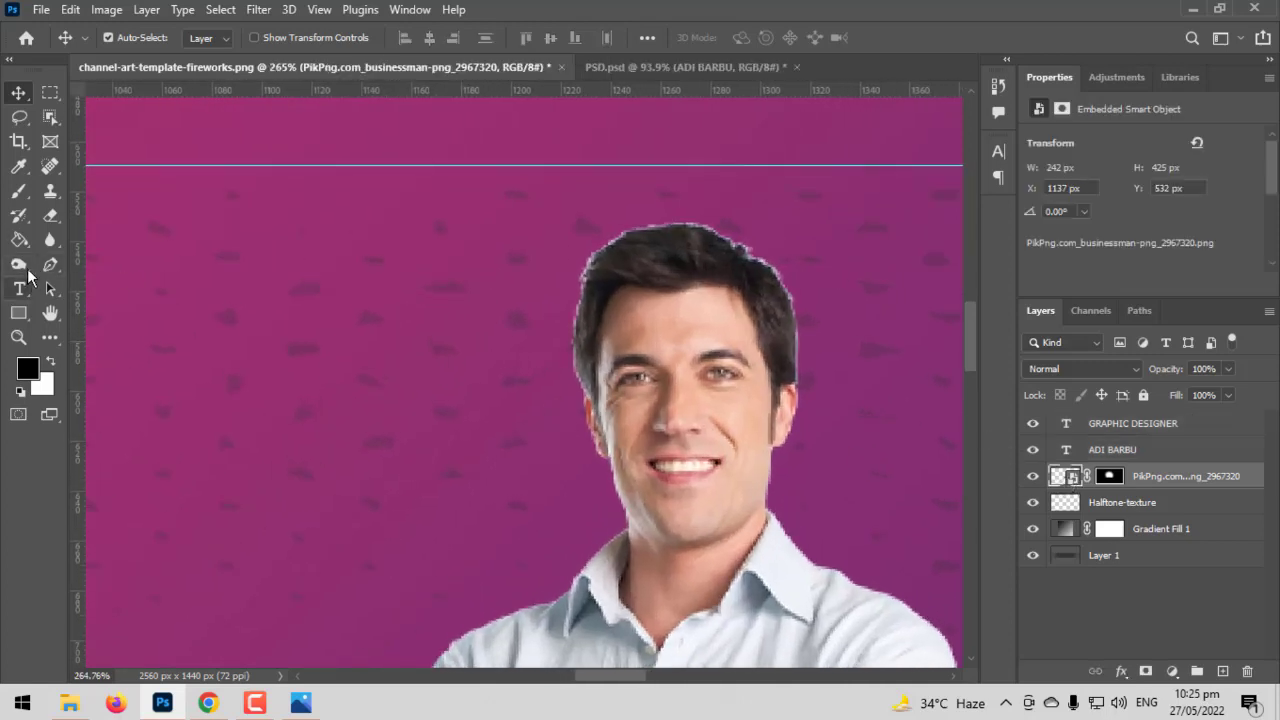
Rasterize the businessman photo layer
{"action": "left_click", "coordinate": [18, 264]}
{"action": "scroll", "coordinate": [657, 262], "scroll_direction": "up", "scroll_amount": 3}
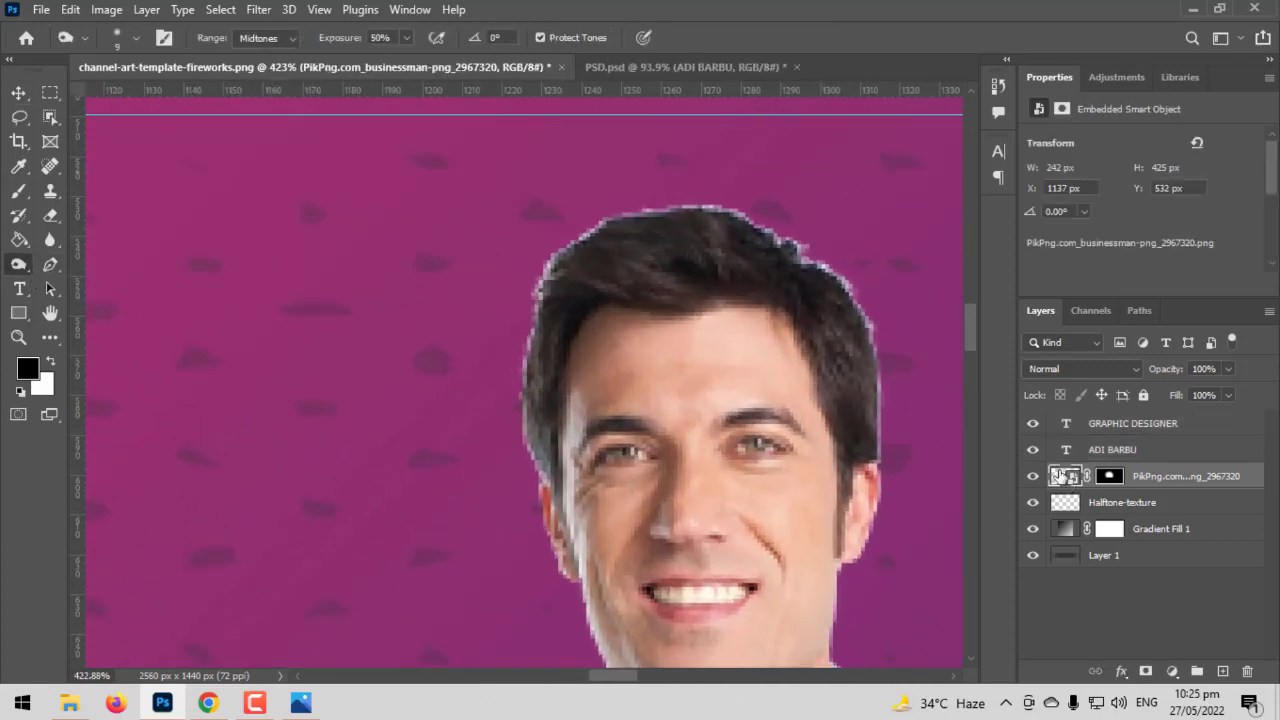
{"action": "right_click", "coordinate": [1062, 477]}
{"action": "left_click", "coordinate": [1152, 511]}
{"action": "right_click", "coordinate": [1071, 479]}
{"action": "left_click", "coordinate": [1080, 479]}
{"action": "right_click", "coordinate": [1186, 477]}
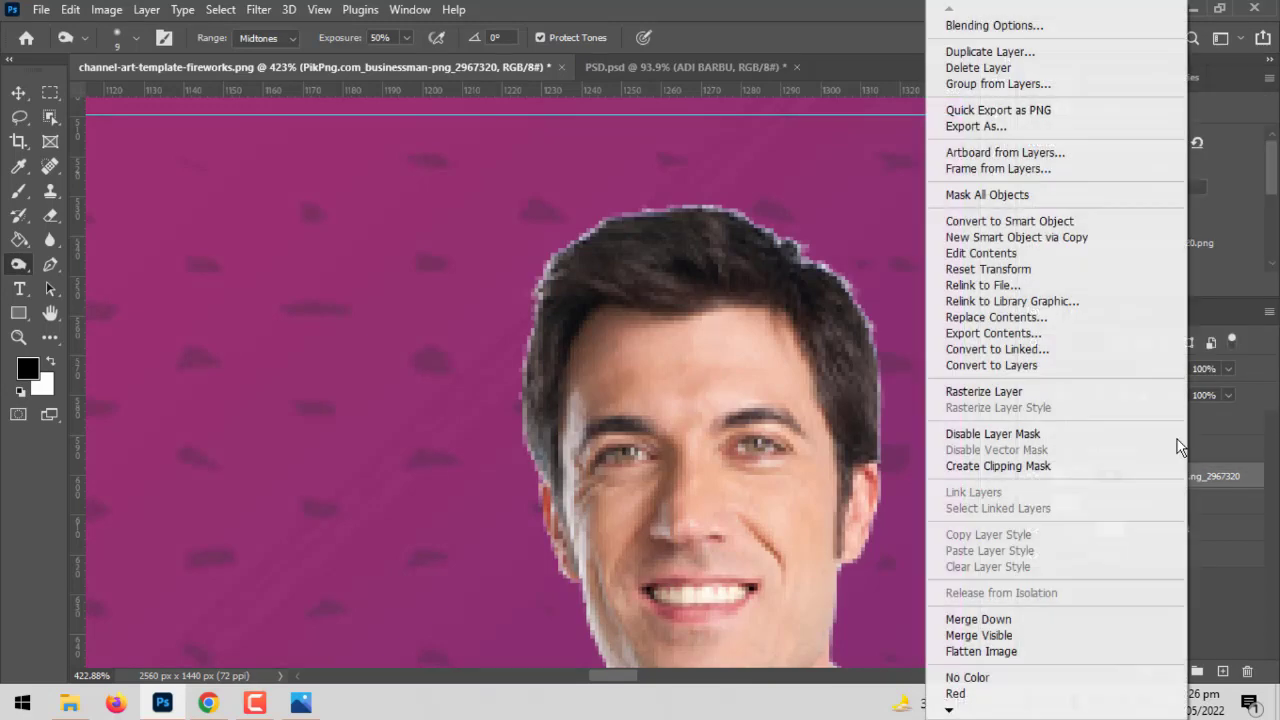
{"action": "left_click", "coordinate": [1000, 392]}
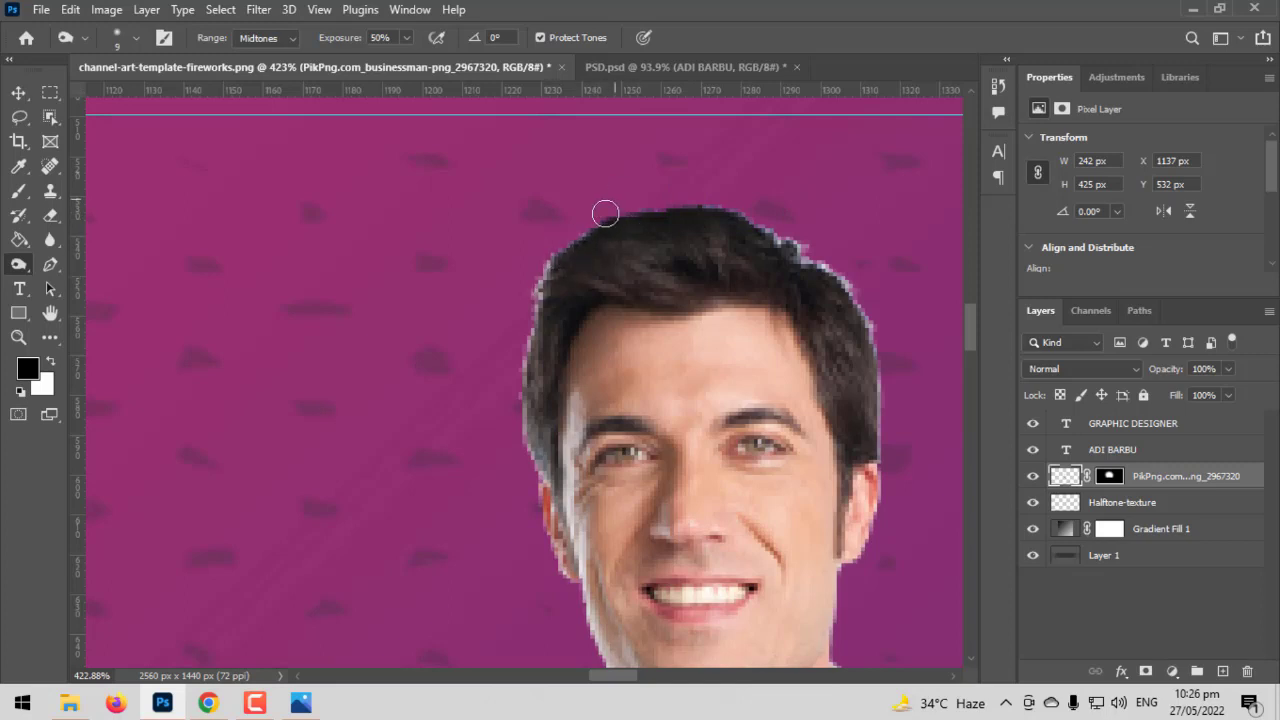
Burn the left and top-right hair edges at Midtones, 50% exposure
{"action": "mouse_move", "coordinate": [569, 236]}
{"action": "left_mouse_down"}
{"action": "mouse_move", "coordinate": [540, 409]}
{"action": "mouse_move", "coordinate": [551, 438]}
{"action": "left_mouse_up"}
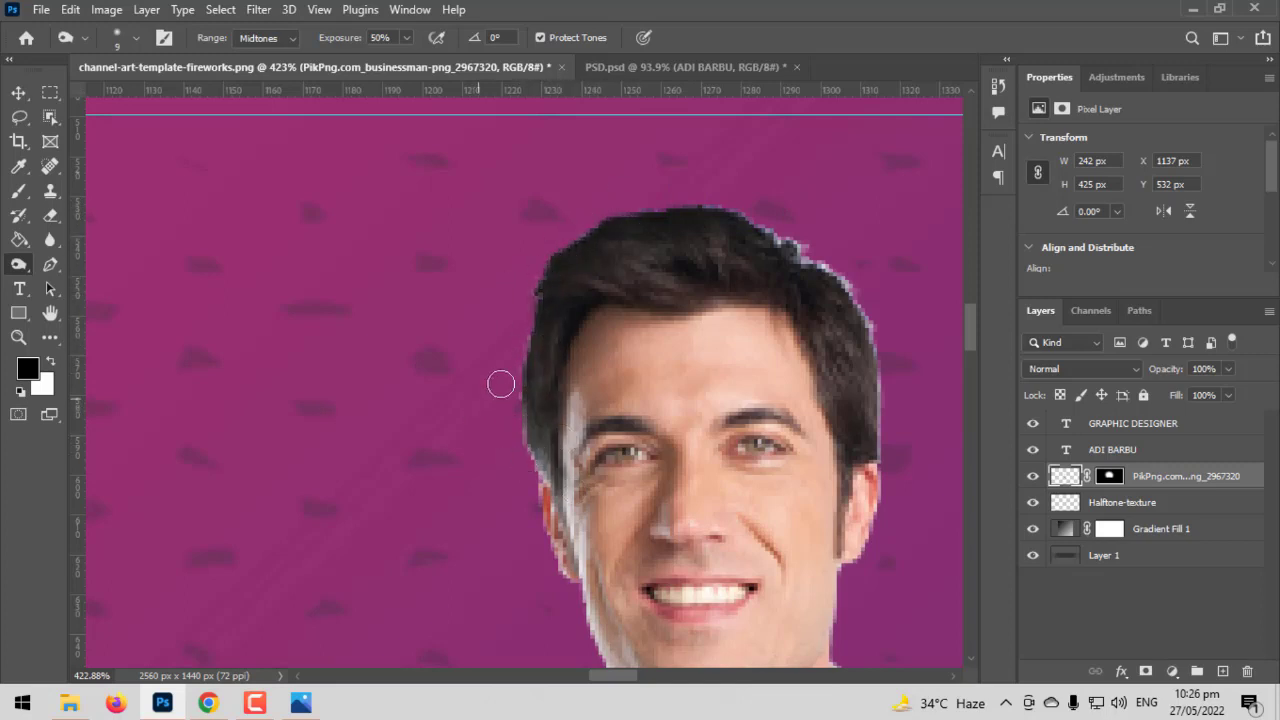
{"action": "mouse_move", "coordinate": [830, 277]}
{"action": "left_mouse_down"}
{"action": "mouse_move", "coordinate": [797, 227]}
{"action": "mouse_move", "coordinate": [719, 206]}
{"action": "left_mouse_up"}
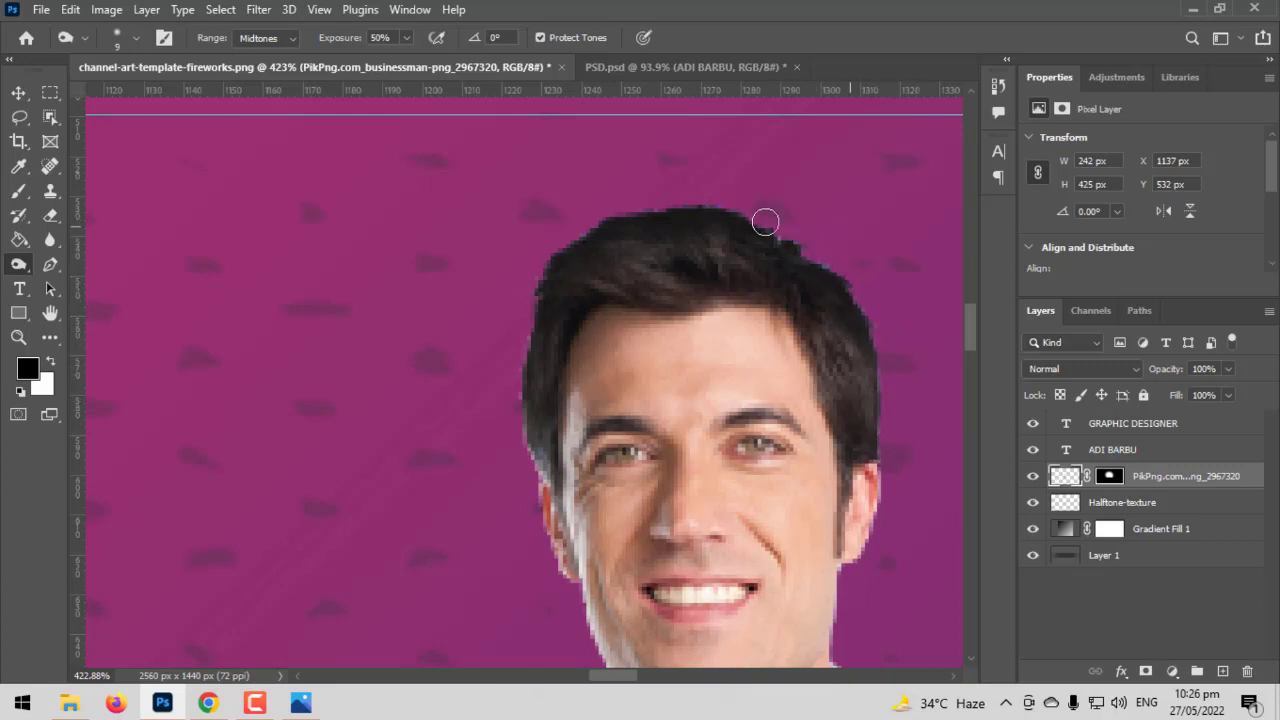
{"action": "scroll", "coordinate": [526, 298], "scroll_direction": "down", "scroll_amount": 10}
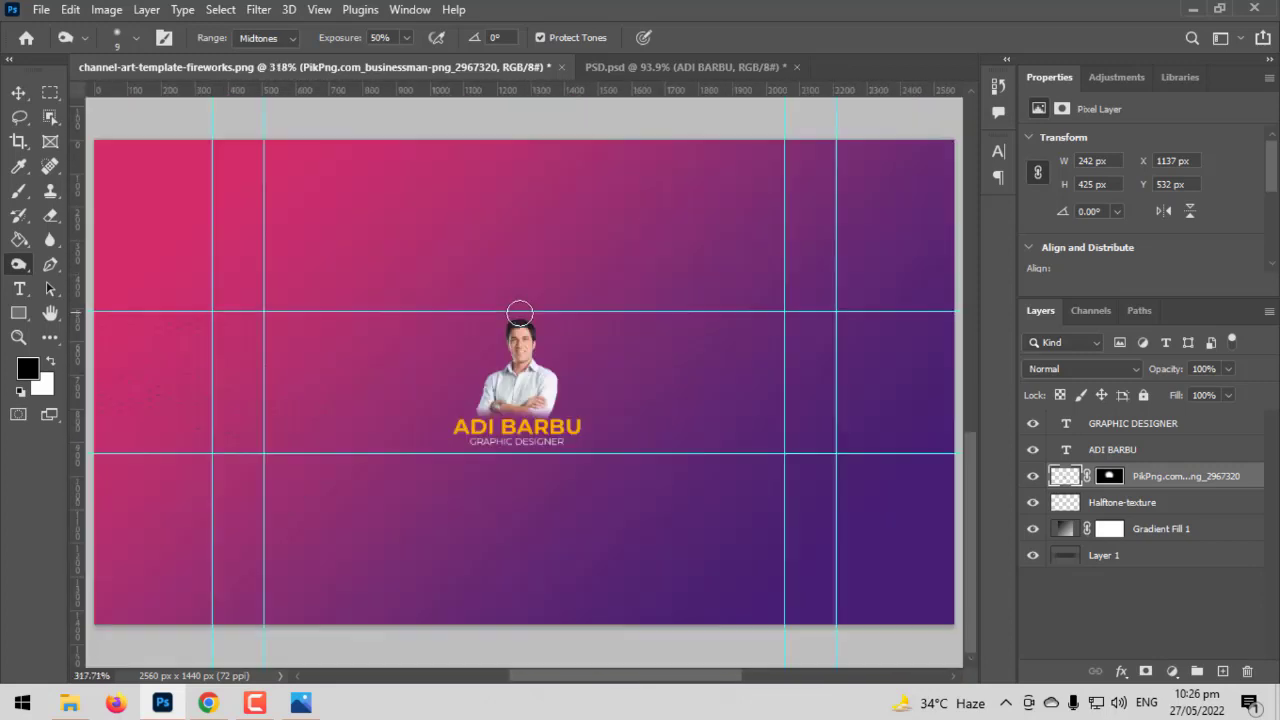
{"action": "left_click", "coordinate": [18, 93]}
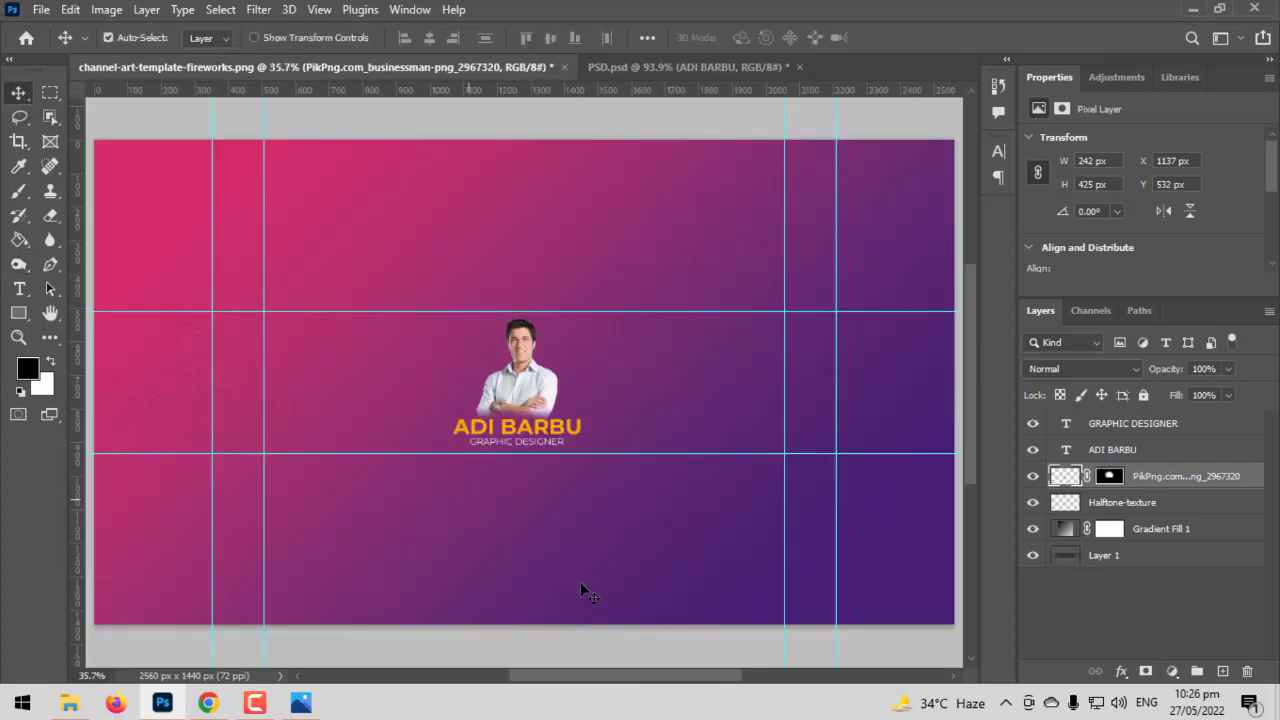
{"action": "scroll", "coordinate": [459, 418], "scroll_direction": "up", "scroll_amount": 6}
{"action": "scroll", "coordinate": [676, 559], "scroll_direction": "up", "scroll_amount": 3}
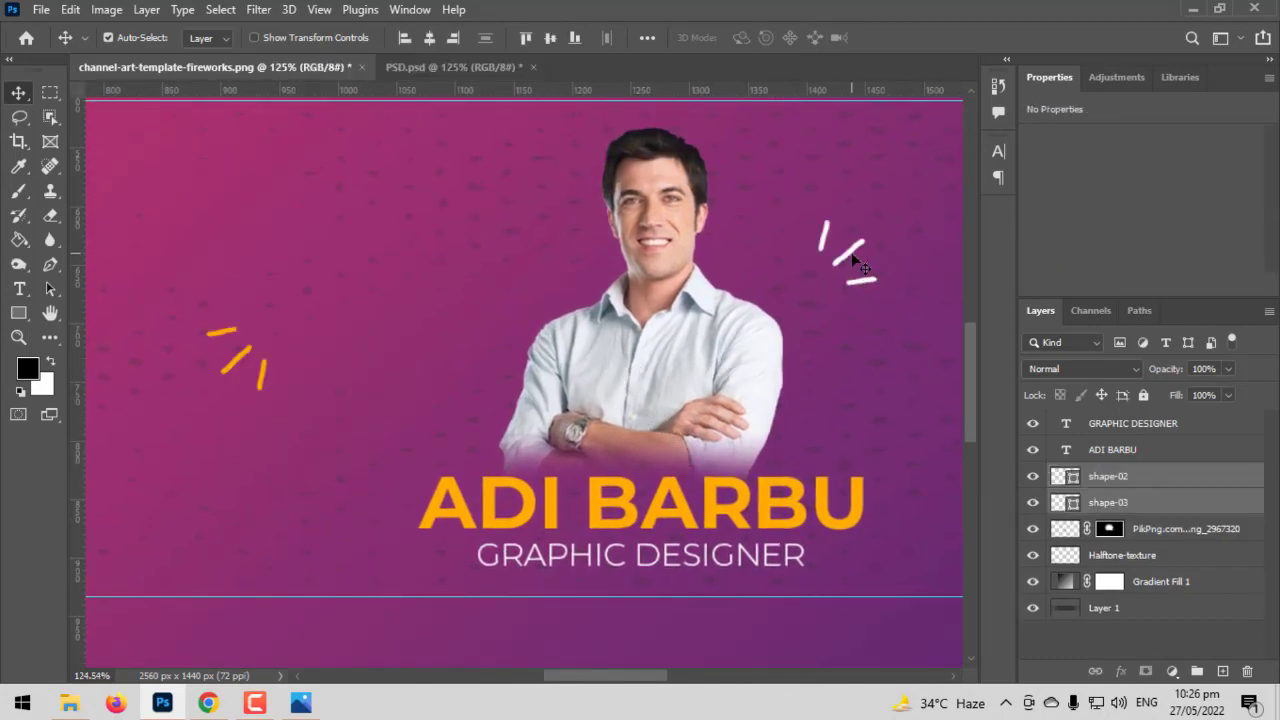
{"action": "left_click_drag", "start_coordinate": [847, 258], "coordinate": [881, 463]}
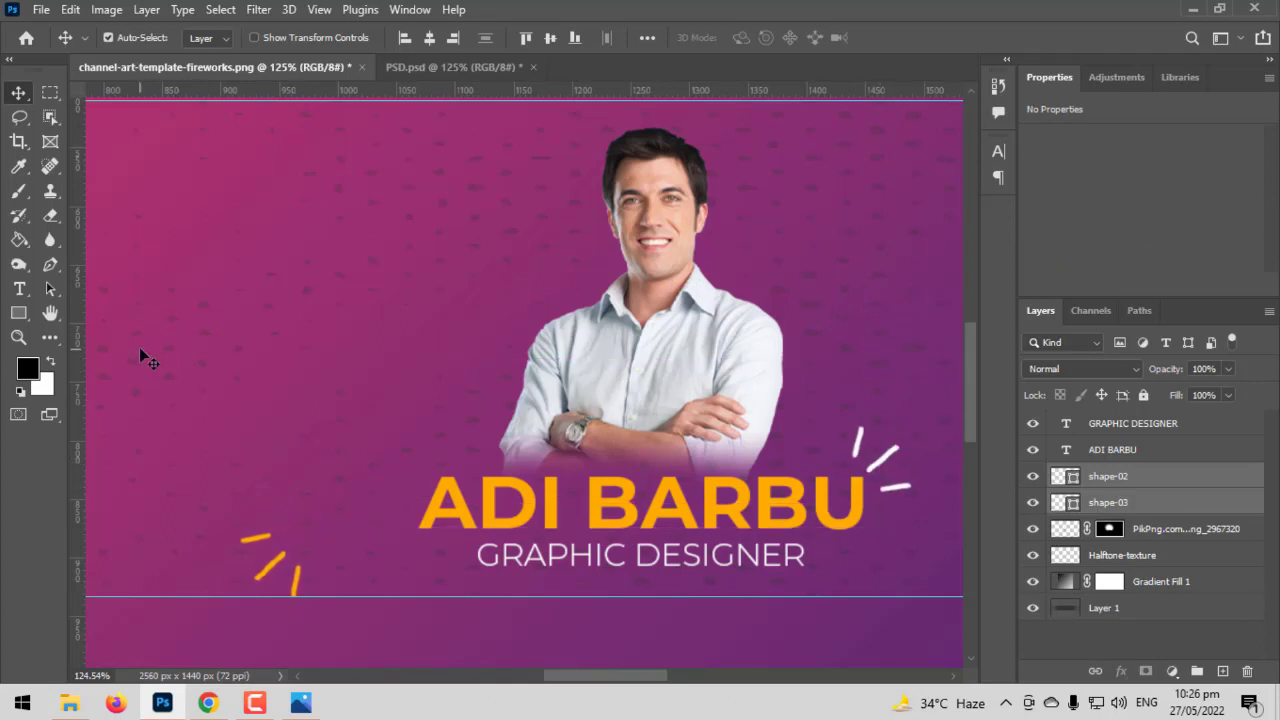
{"action": "left_click_drag", "start_coordinate": [271, 563], "coordinate": [404, 540]}
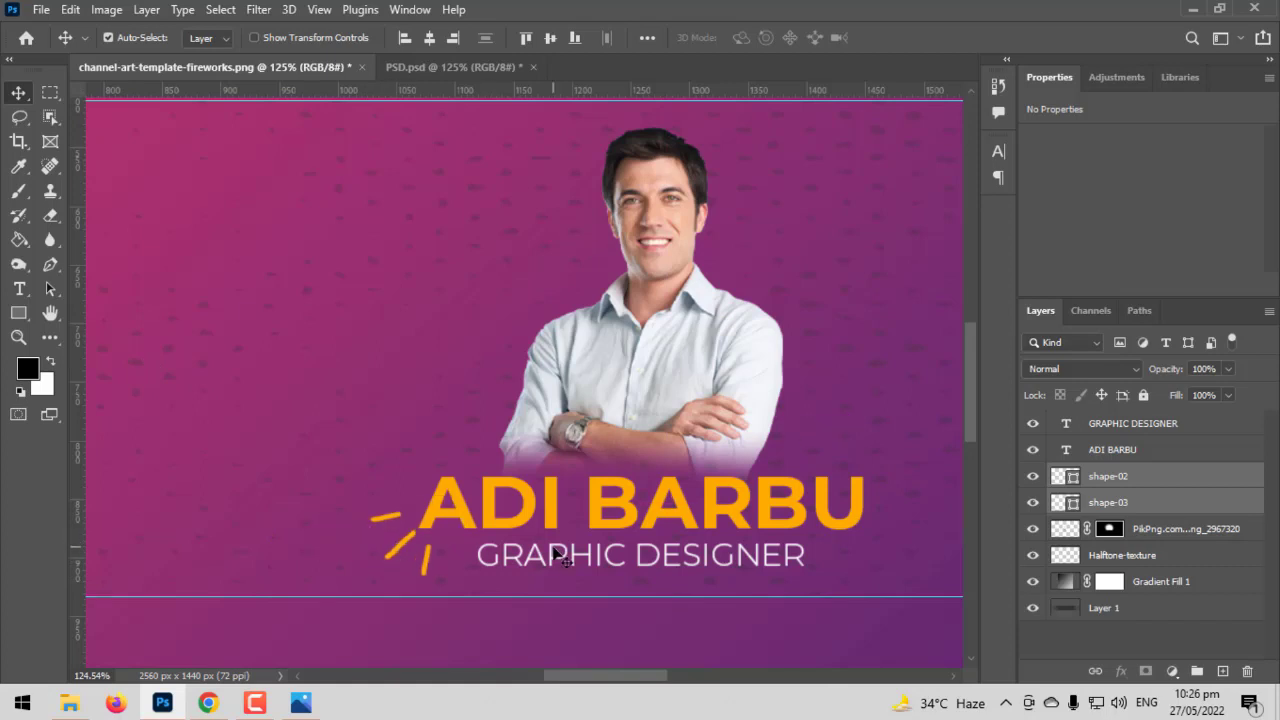
{"action": "scroll", "coordinate": [390, 525], "scroll_direction": "up", "scroll_amount": 5}
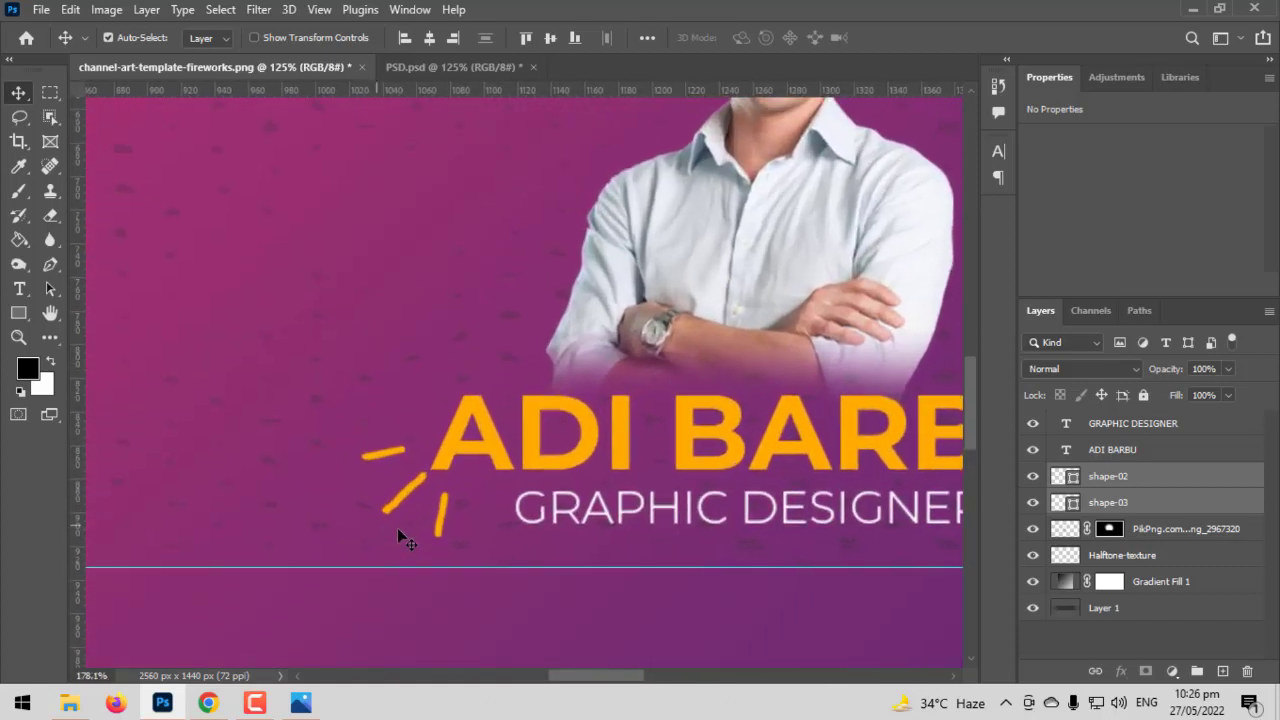
{"action": "key", "text": "ctrl+t"}
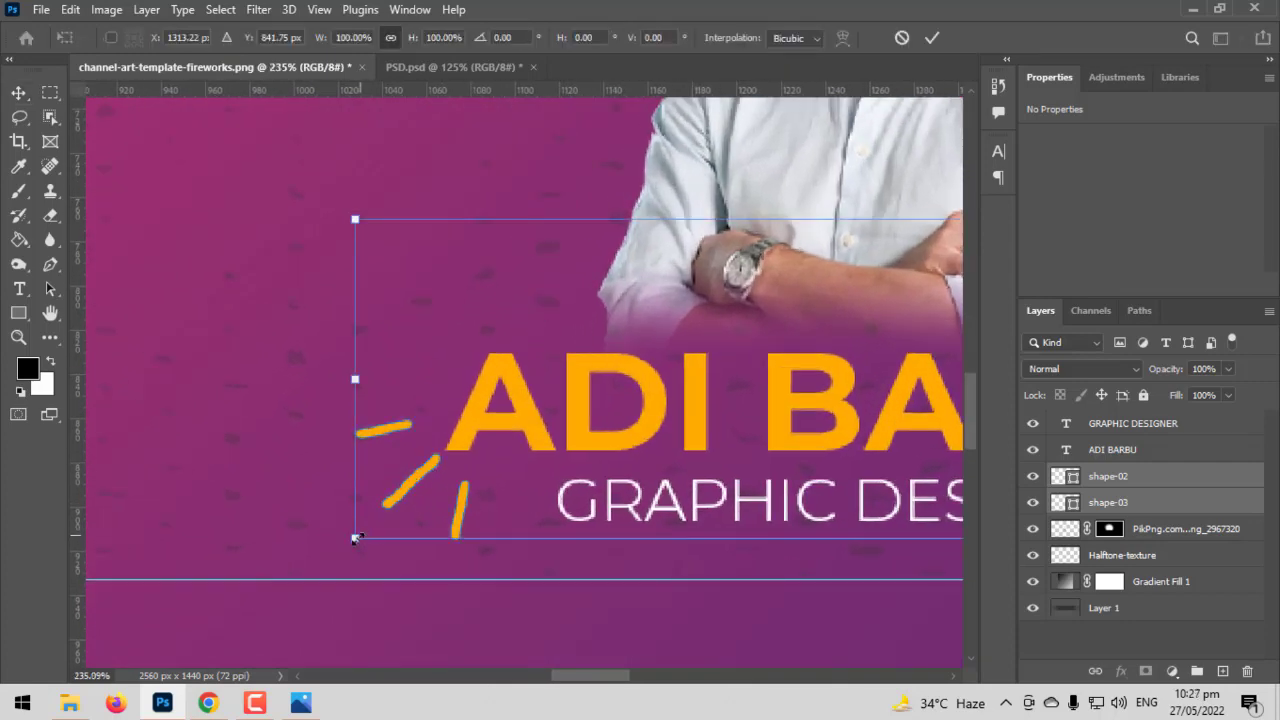
{"action": "left_click_drag", "start_coordinate": [355, 537], "coordinate": [400, 505]}
{"action": "key", "text": "Return"}
Place the orange sparkles at the title's left end and the white sparkles near BARBU
{"action": "left_click", "coordinate": [460, 489]}
{"action": "left_click", "coordinate": [466, 491]}
{"action": "left_click_drag", "start_coordinate": [600, 485], "coordinate": [2, 517]}
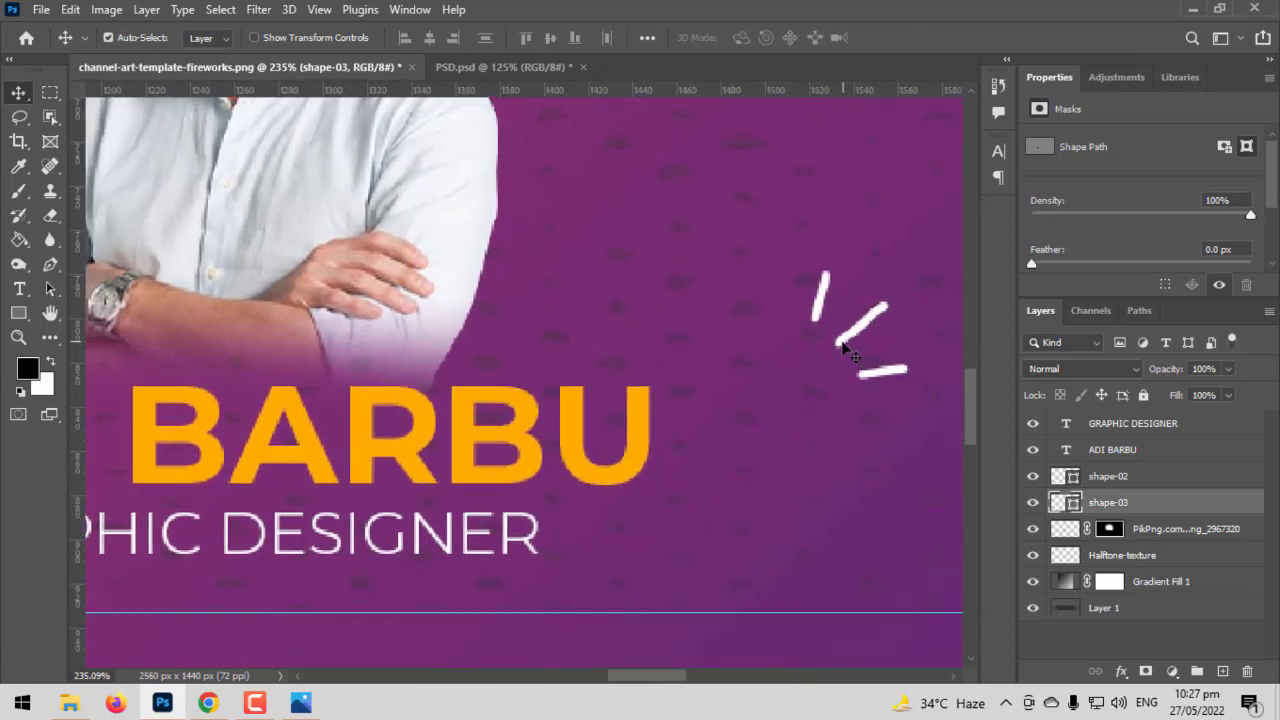
{"action": "left_click_drag", "start_coordinate": [843, 346], "coordinate": [663, 380]}
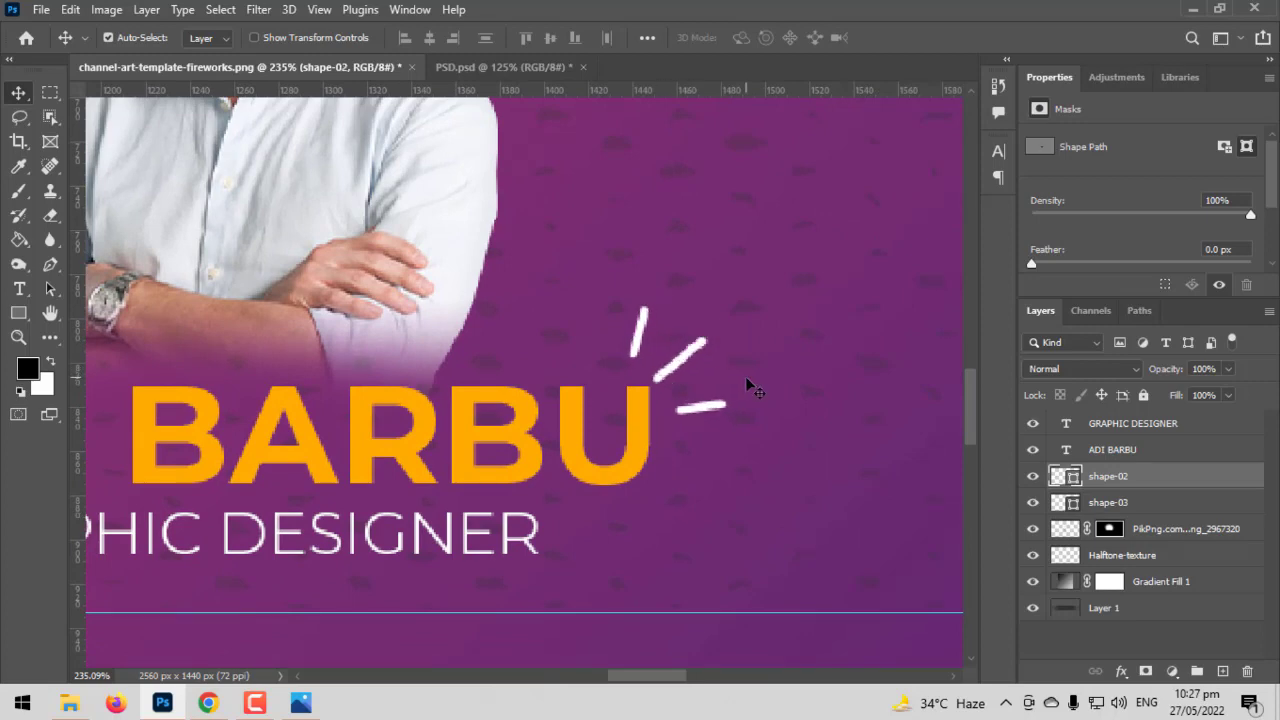
{"action": "key", "text": "ctrl+0"}
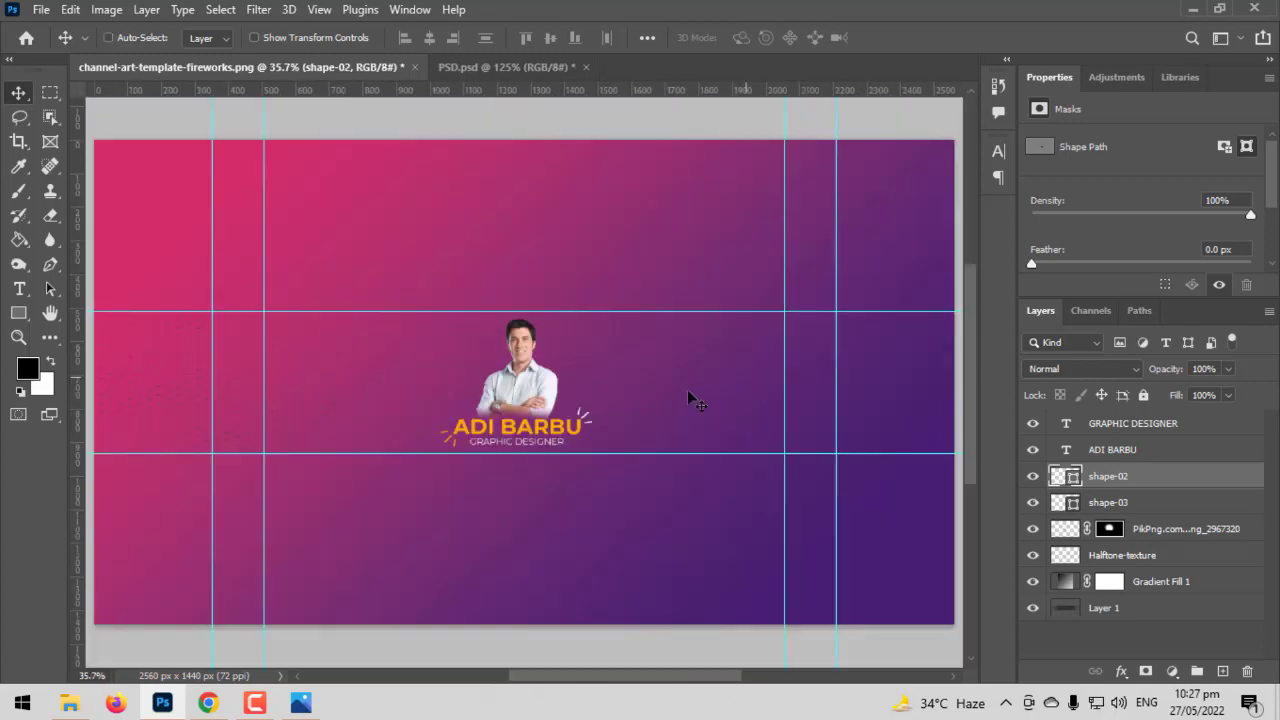
{"action": "left_click_drag", "start_coordinate": [436, 400], "coordinate": [749, 470]}
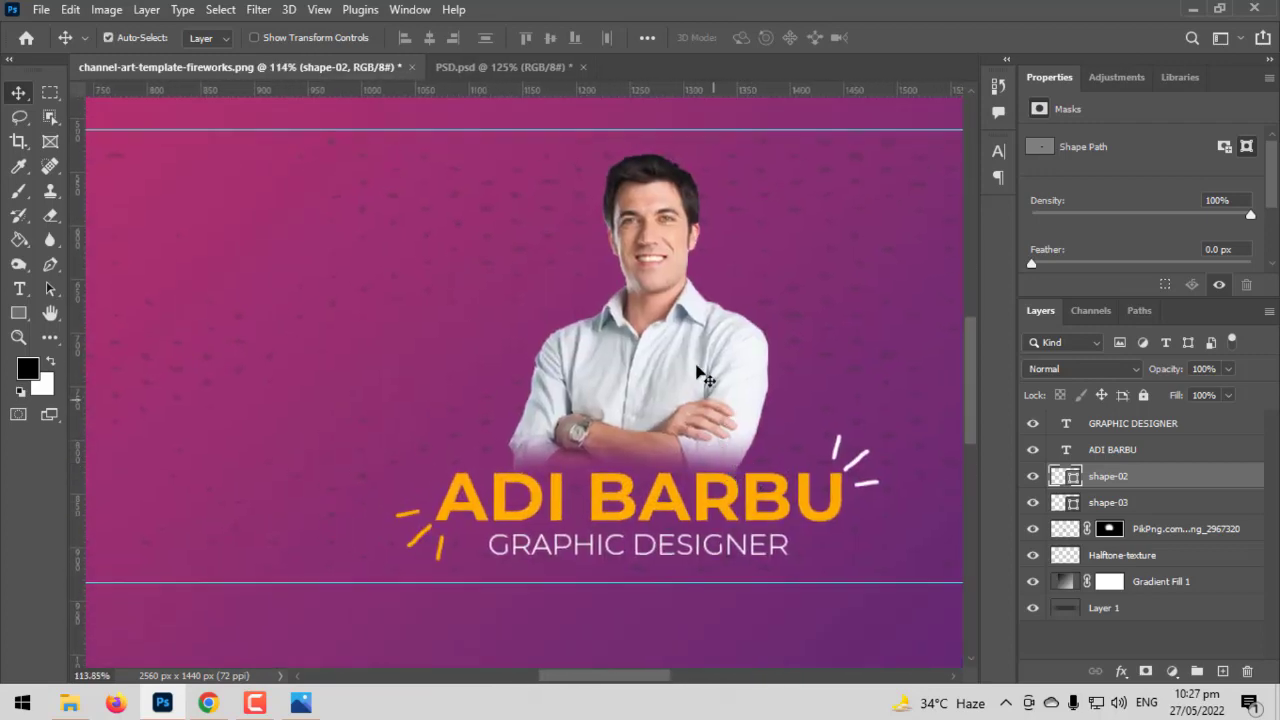
Paste the plus-02 orange plus signs beside DESIGNER and scale them down
{"action": "key", "text": "ctrl+v"}
{"action": "scroll", "coordinate": [819, 539], "scroll_direction": "up", "scroll_amount": 4}
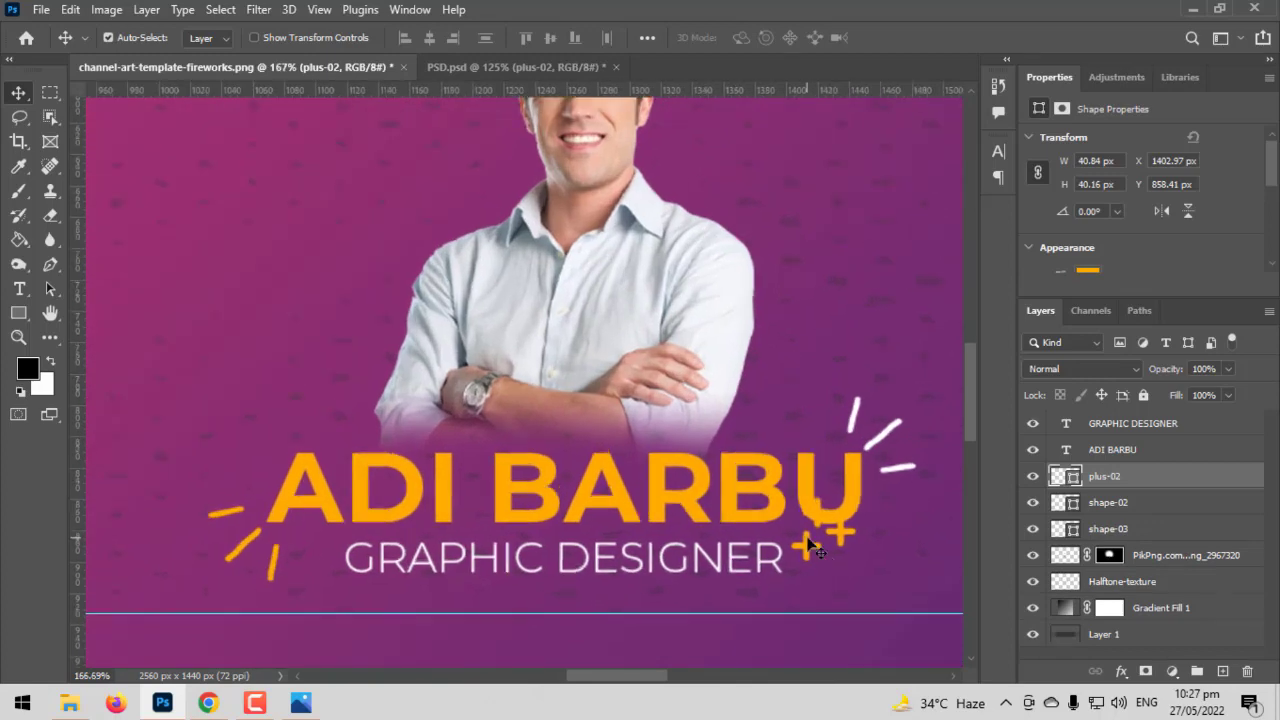
{"action": "left_click_drag", "start_coordinate": [812, 545], "coordinate": [818, 592]}
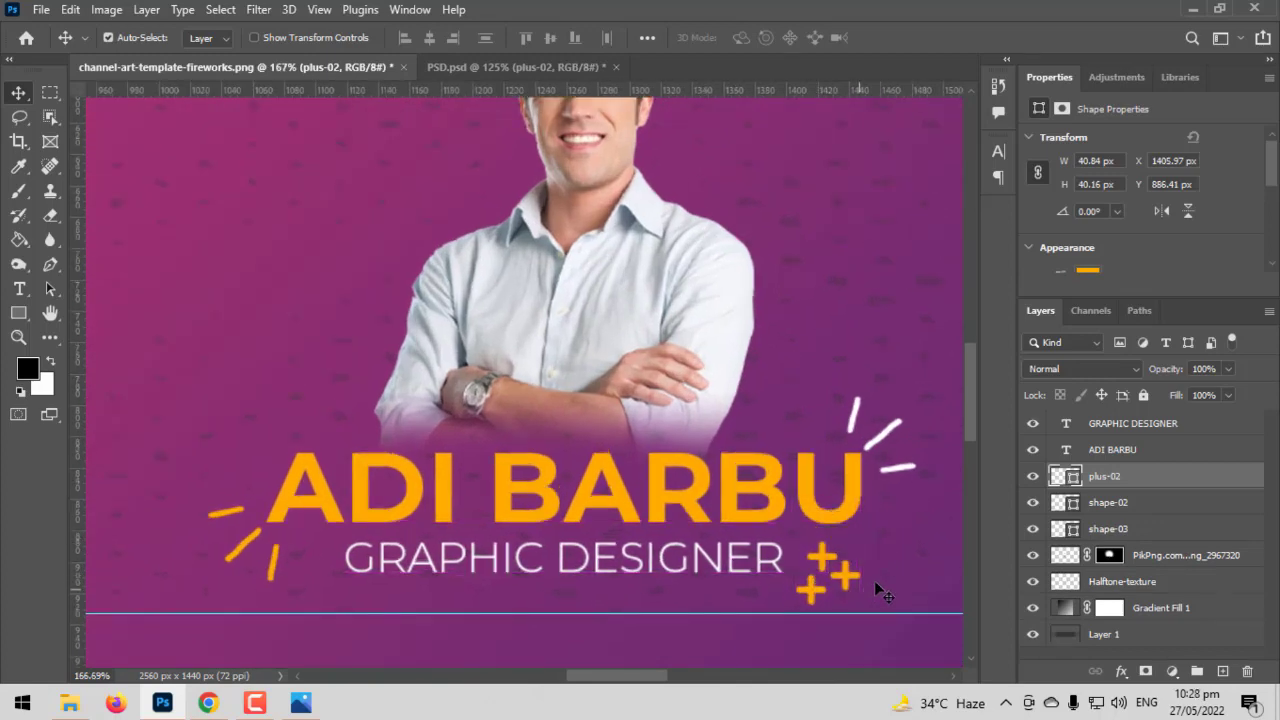
{"action": "key", "text": "ctrl+t"}
{"action": "left_click_drag", "start_coordinate": [863, 546], "coordinate": [792, 560]}
{"action": "key", "text": "Return"}
{"action": "scroll", "coordinate": [800, 592], "scroll_direction": "up", "scroll_amount": 3}
{"action": "scroll", "coordinate": [795, 597], "scroll_direction": "up", "scroll_amount": 1}
{"action": "key", "text": "ctrl+0"}
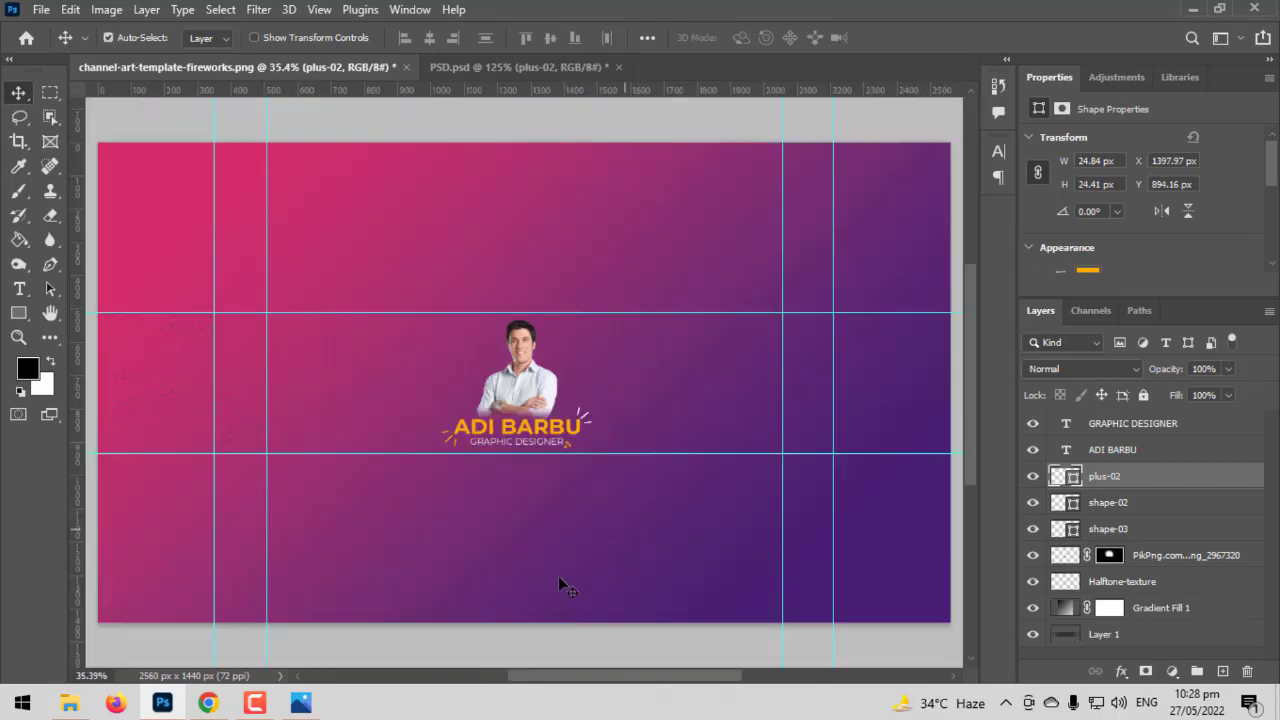
{"action": "left_click", "coordinate": [460, 642]}
Enlarge the plus signs to 133.21% and shift them slightly right after GRAPHIC DESIGNER
{"action": "scroll", "coordinate": [479, 487], "scroll_direction": "up", "scroll_amount": 5}
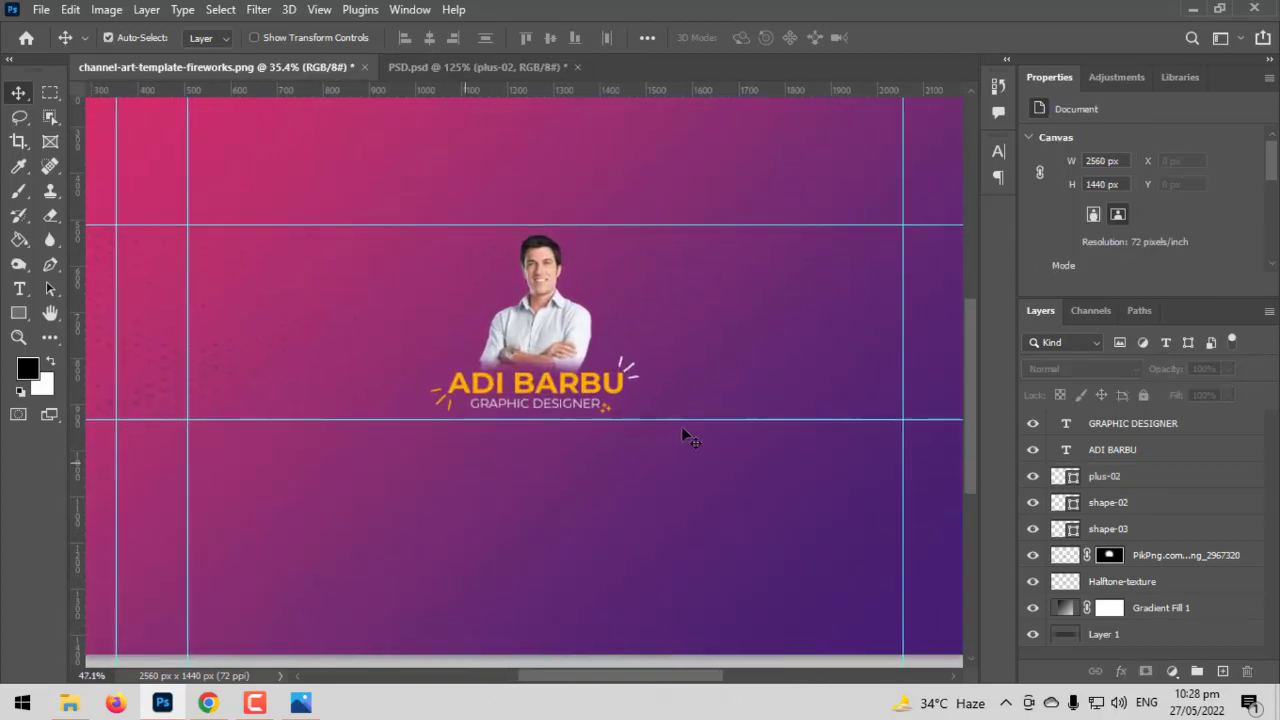
{"action": "scroll", "coordinate": [659, 285], "scroll_direction": "up", "scroll_amount": 10}
{"action": "left_click_drag", "start_coordinate": [790, 250], "coordinate": [681, 486]}
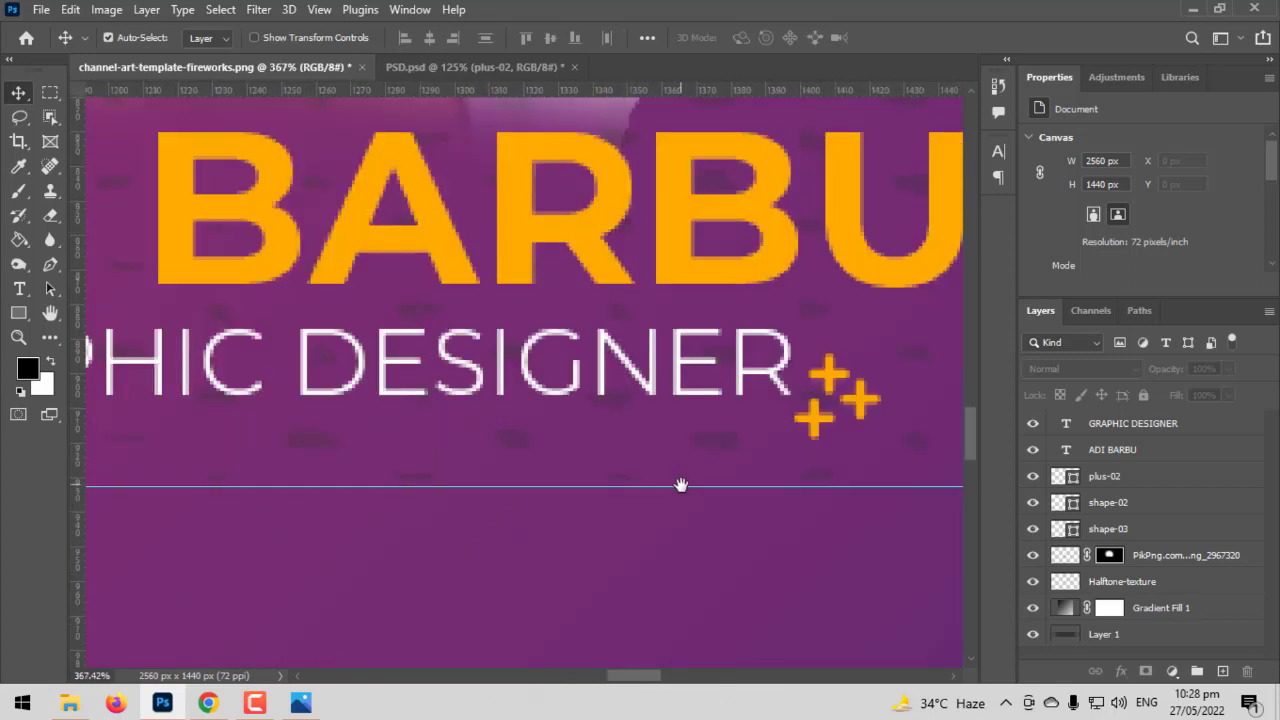
{"action": "left_click", "coordinate": [858, 410]}
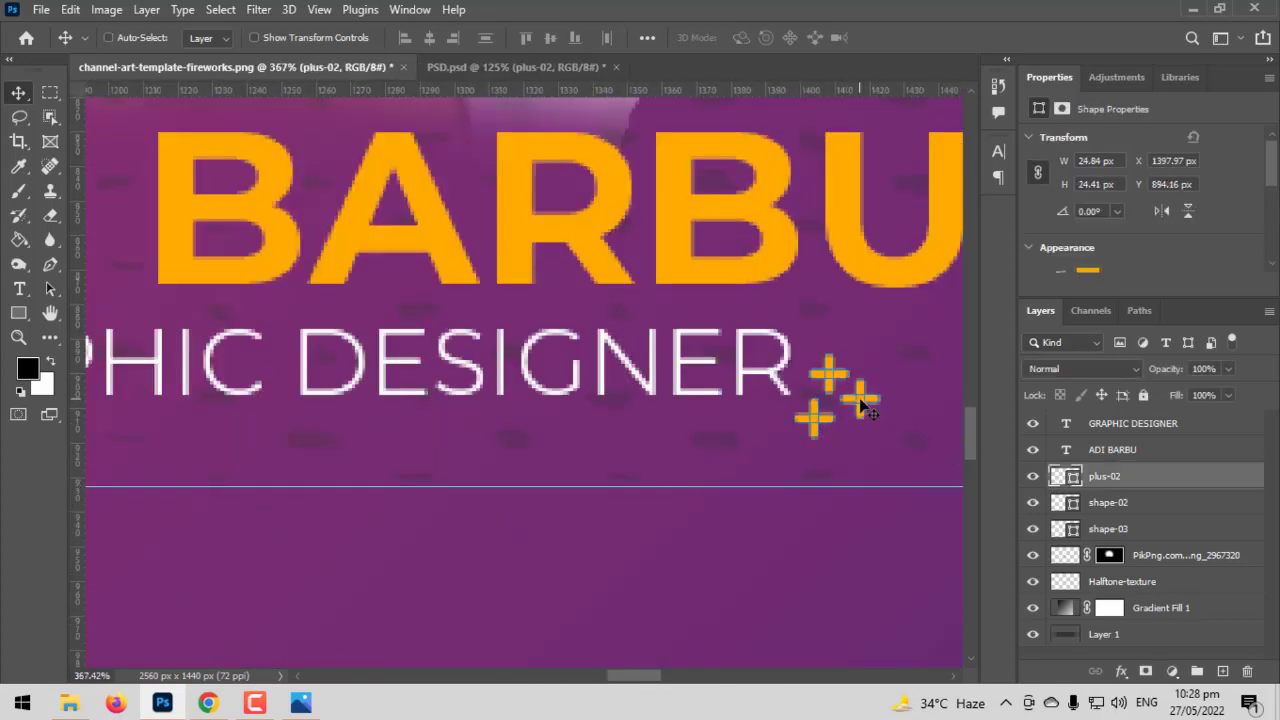
{"action": "key", "text": "ctrl+t"}
{"action": "left_click_drag", "start_coordinate": [880, 352], "coordinate": [893, 341]}
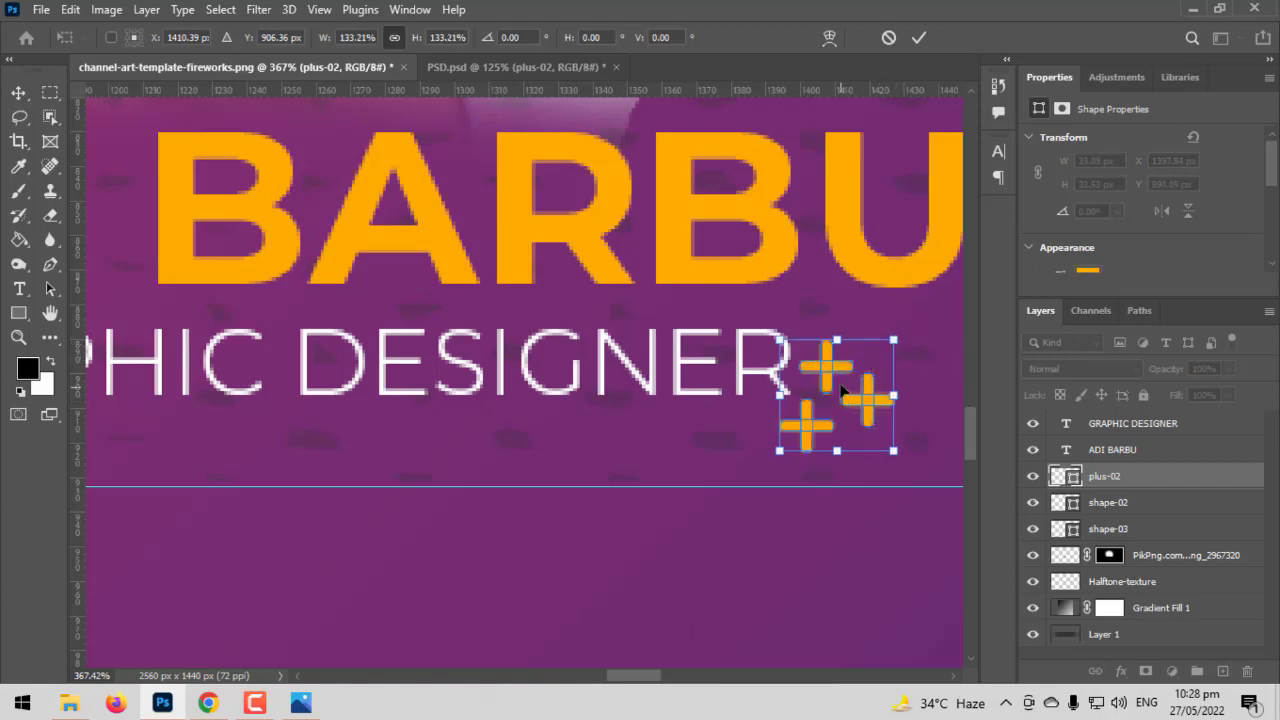
{"action": "left_click_drag", "start_coordinate": [832, 386], "coordinate": [866, 385]}
{"action": "key", "text": "Return"}
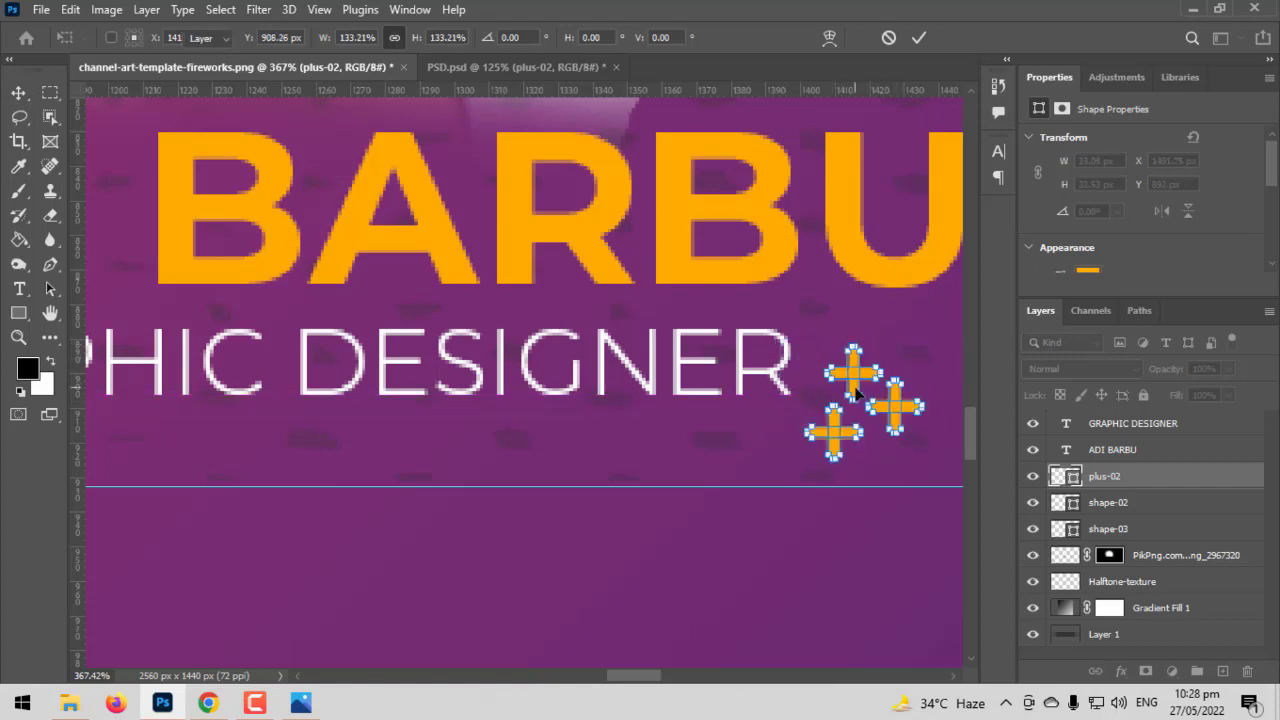
{"action": "key", "text": "ctrl+0"}
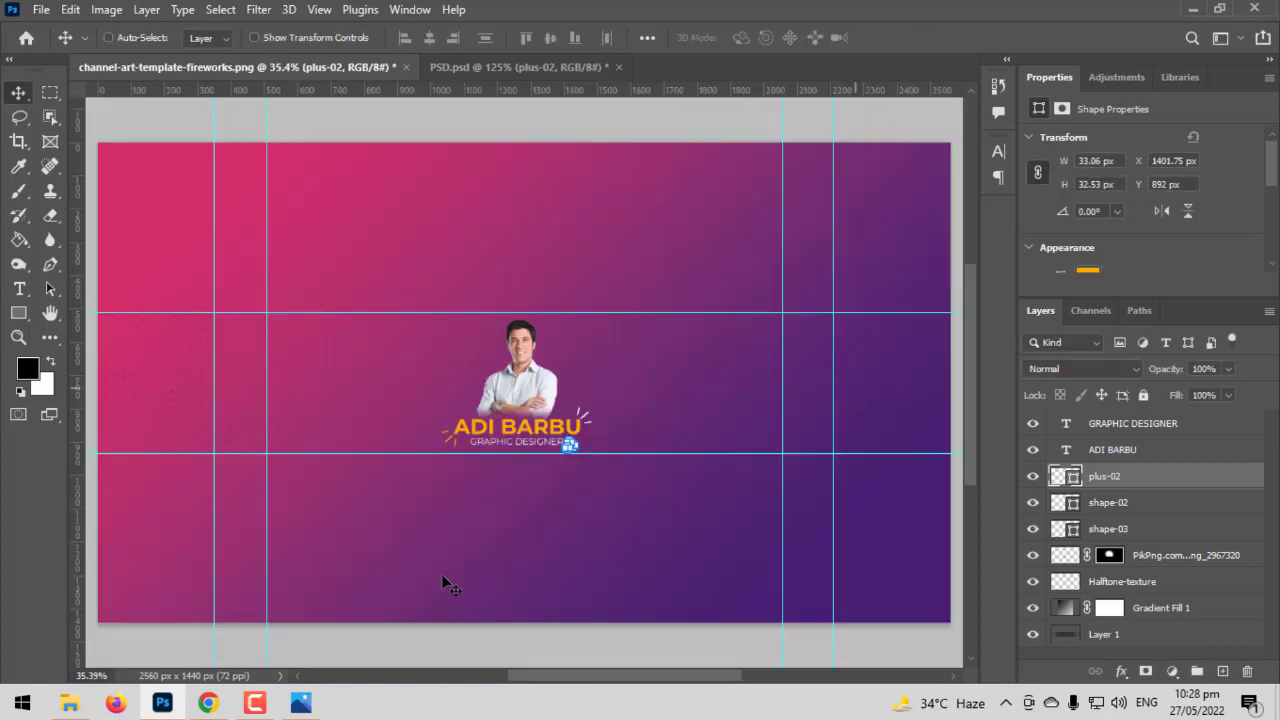
{"action": "scroll", "coordinate": [399, 360], "scroll_direction": "up", "scroll_amount": 5}
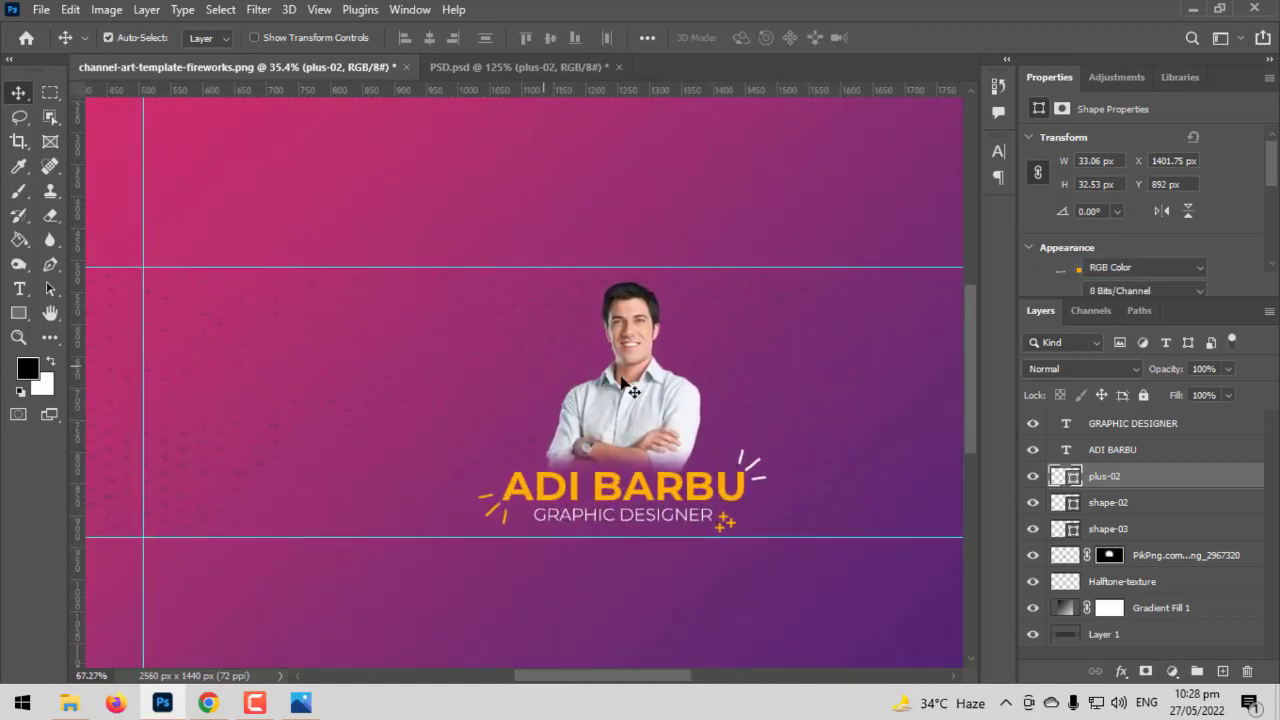
{"action": "left_click_drag", "start_coordinate": [637, 372], "coordinate": [638, 383]}
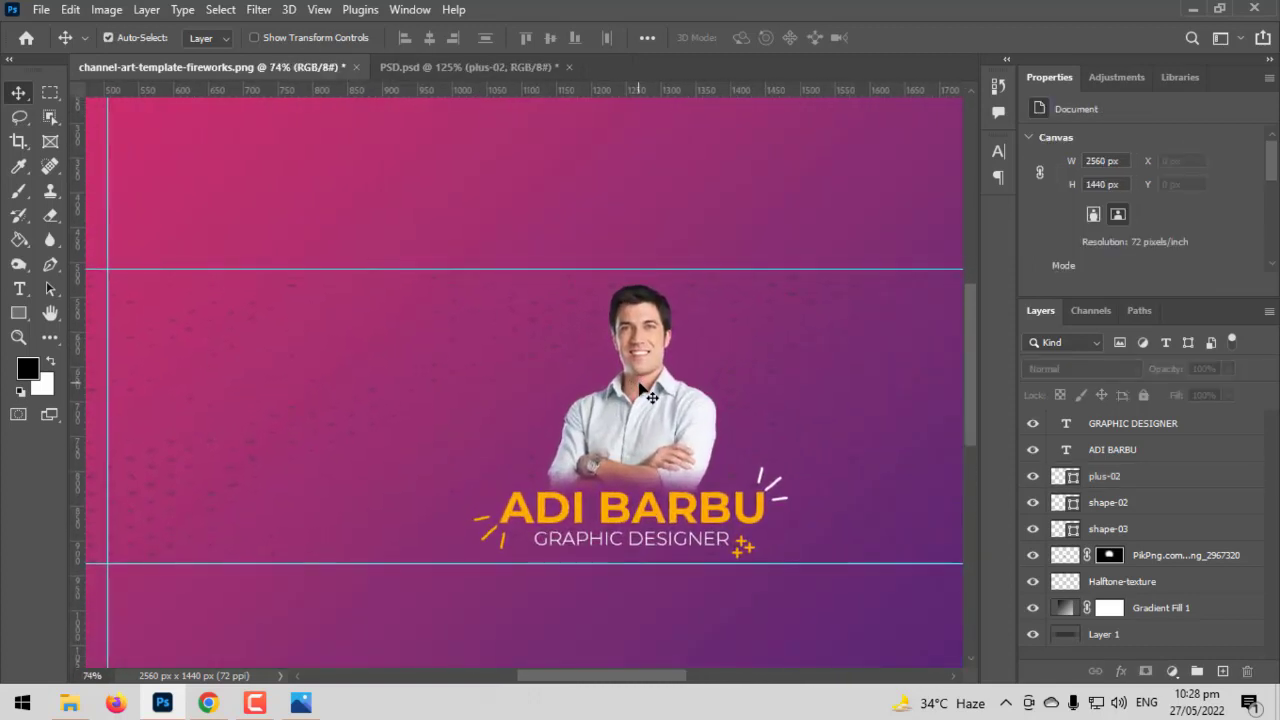
{"action": "key", "text": "ctrl+v"}
Scale the GRAPHICS FAMILY logo to 81.02% and move it to the banner's upper left
{"action": "scroll", "coordinate": [727, 612], "scroll_direction": "up", "scroll_amount": 2}
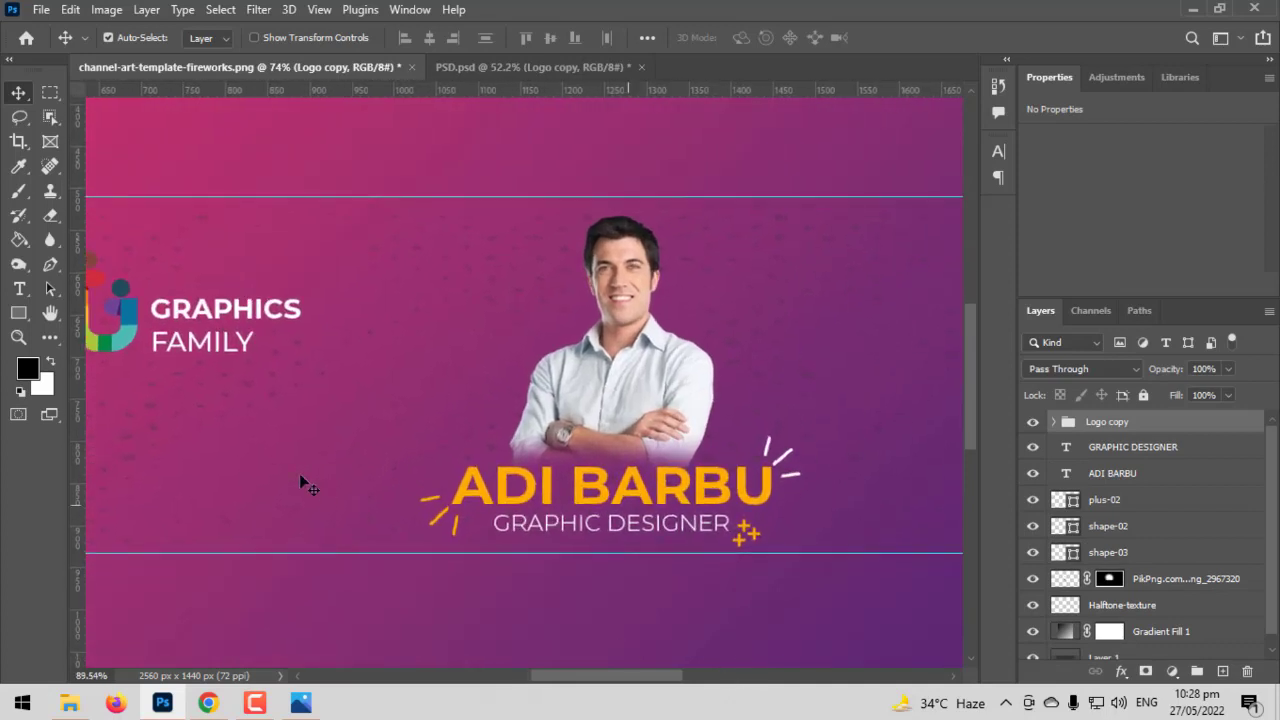
{"action": "left_click_drag", "start_coordinate": [335, 438], "coordinate": [609, 431]}
{"action": "key", "text": "ctrl+t"}
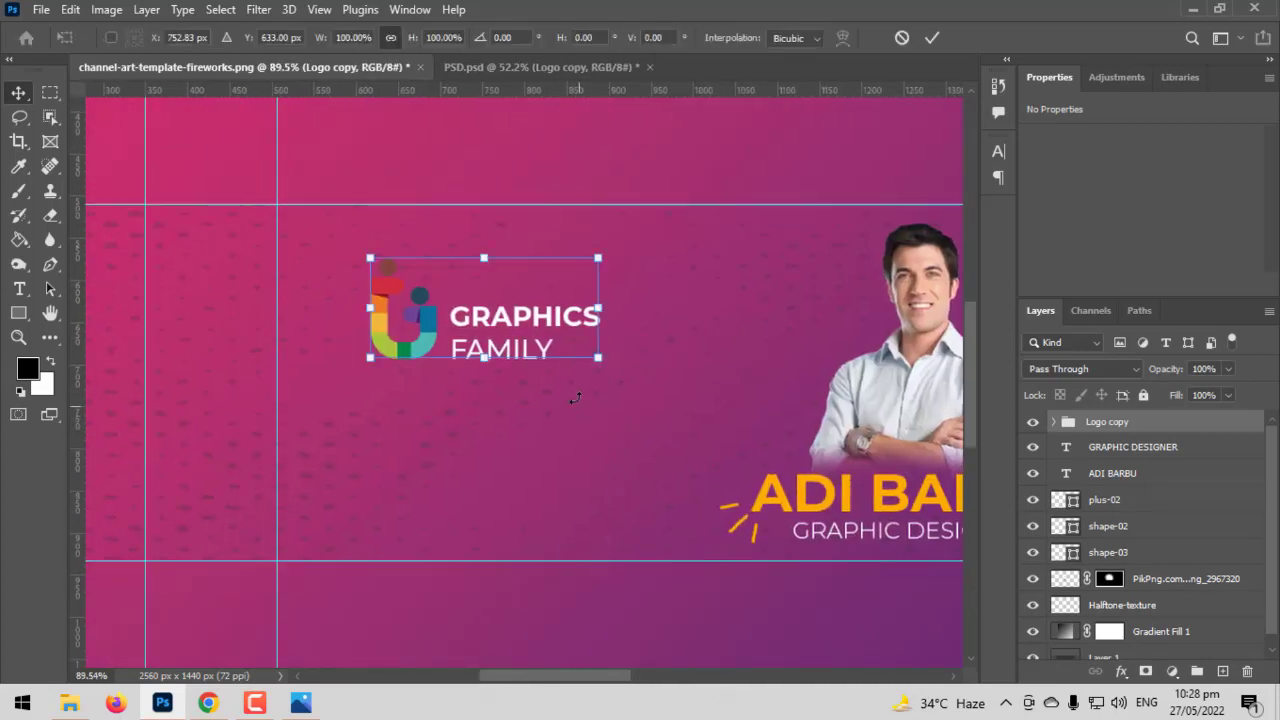
{"action": "left_click_drag", "start_coordinate": [596, 362], "coordinate": [557, 343]}
{"action": "left_click_drag", "start_coordinate": [469, 321], "coordinate": [404, 298]}
{"action": "key", "text": "Return"}
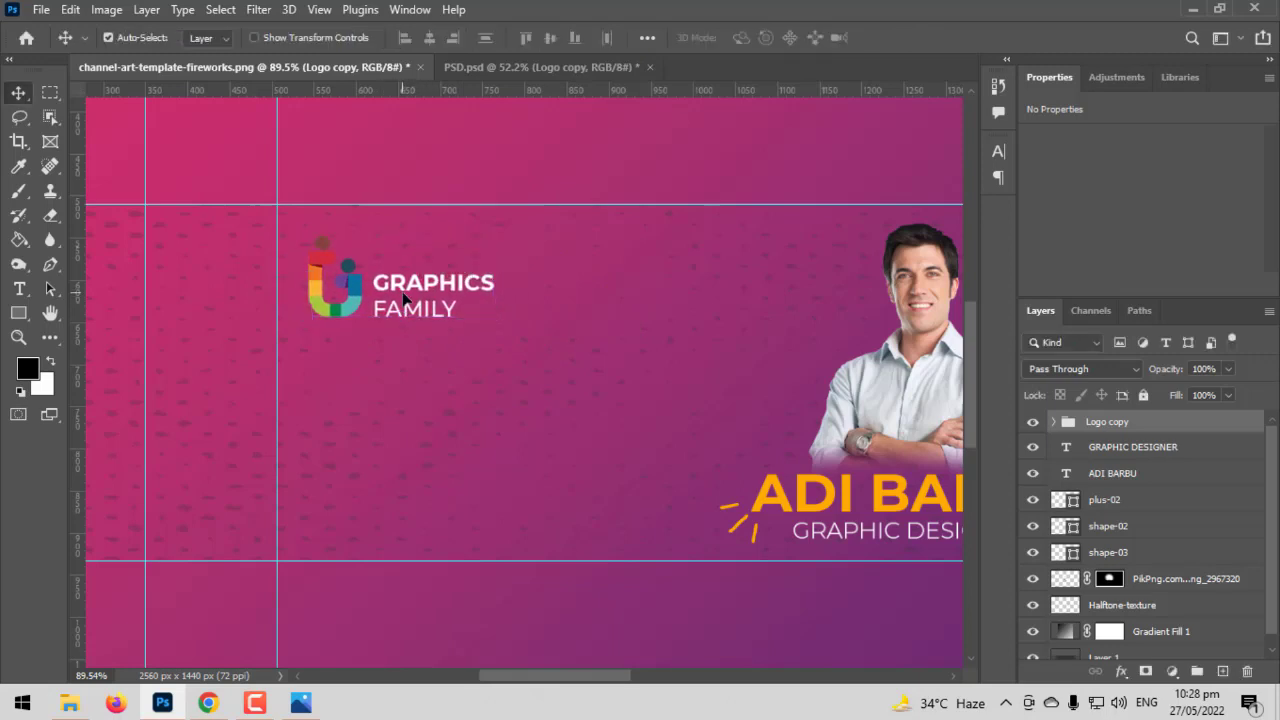
{"action": "scroll", "coordinate": [404, 298], "scroll_direction": "down", "scroll_amount": 3}
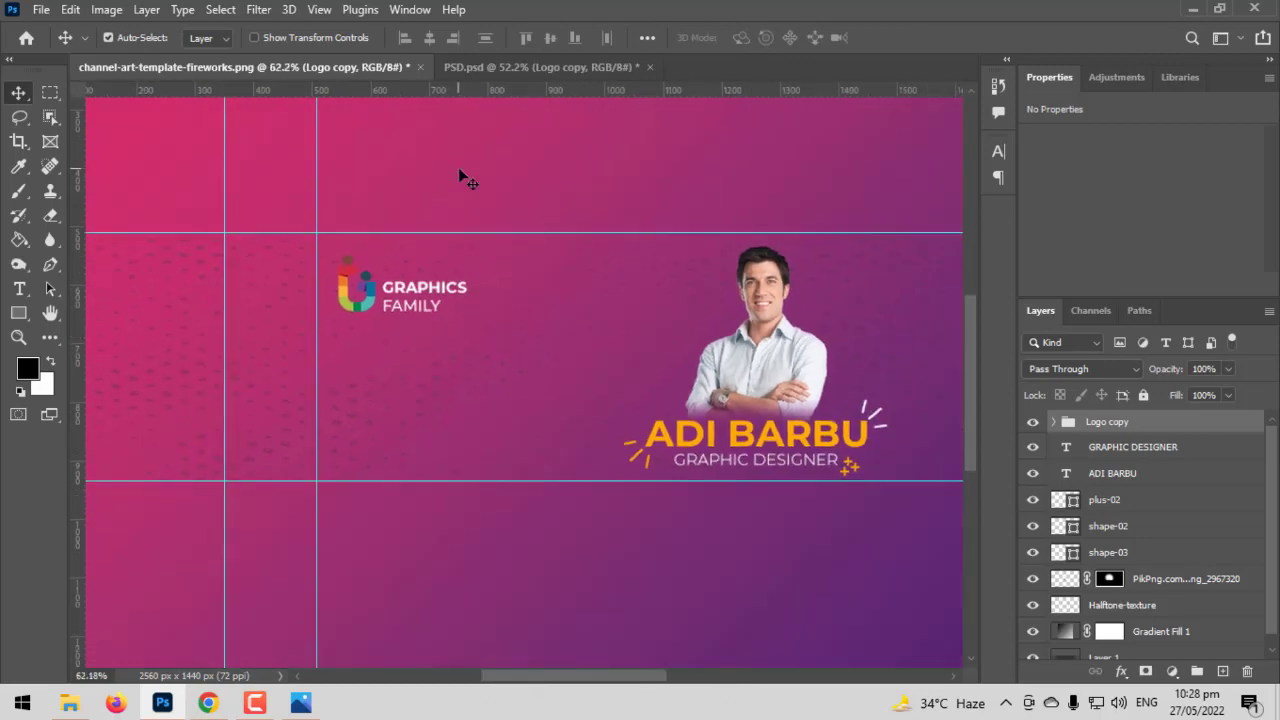
Group the website and e-mail lines as Web and nudge them slightly up below the logo
{"action": "key", "text": "ctrl+v"}
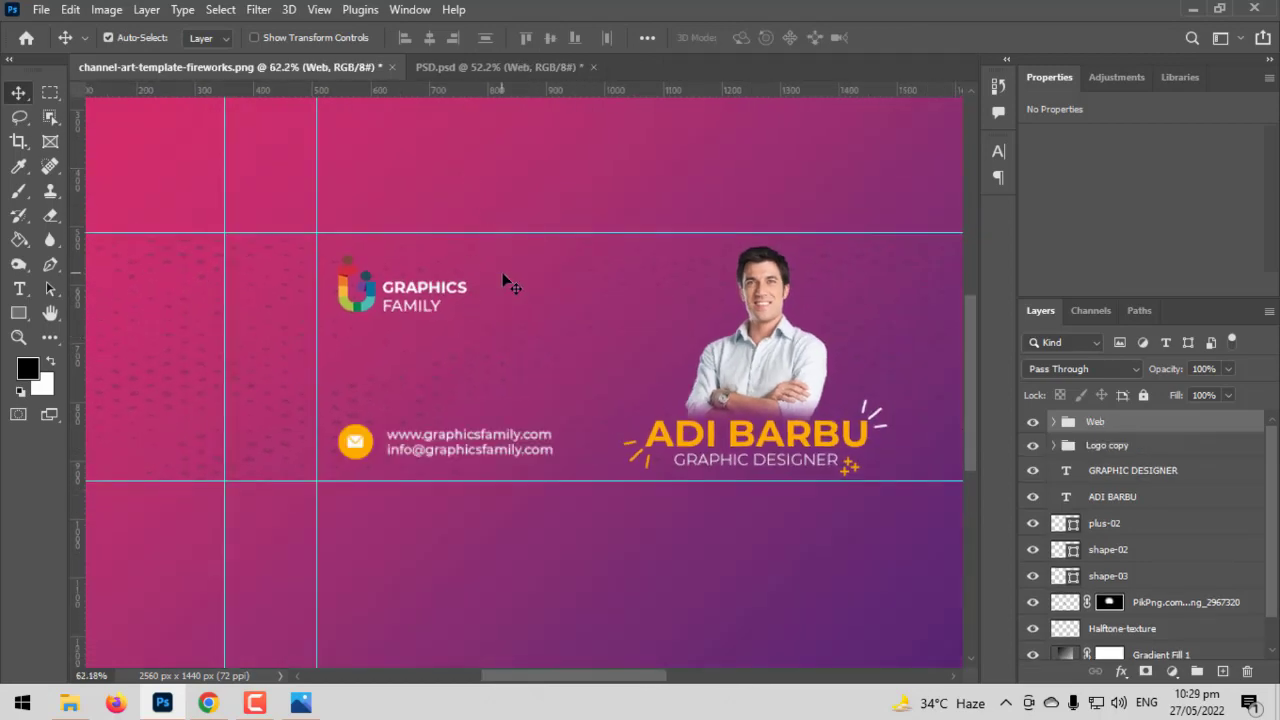
{"action": "scroll", "coordinate": [400, 415], "scroll_direction": "up", "scroll_amount": 2}
{"action": "left_click_drag", "start_coordinate": [344, 467], "coordinate": [353, 458]}
{"action": "key", "text": "Return"}
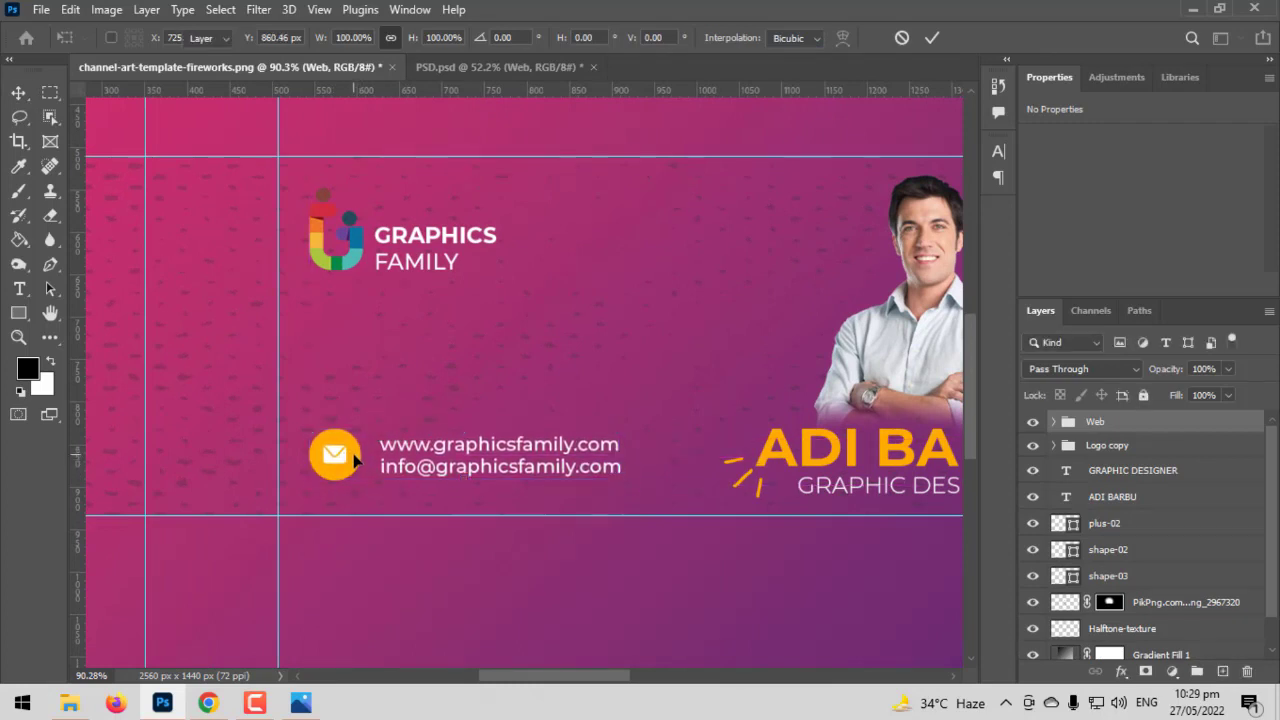
{"action": "key", "text": "ctrl+0"}
{"action": "left_click_drag", "start_coordinate": [601, 386], "coordinate": [538, 350]}
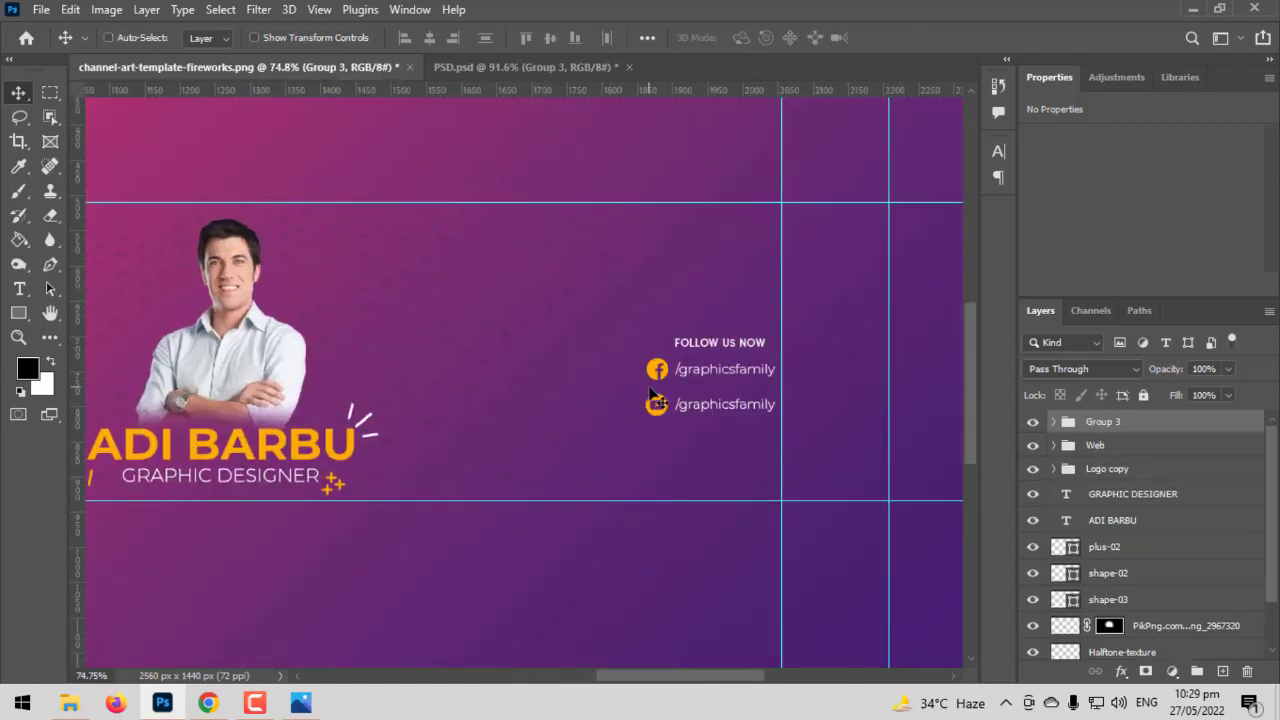
Move the pasted FOLLOW US NOW group up-left to about X 1925, Y 601 px
{"action": "key", "text": "ctrl+t"}
{"action": "left_click", "coordinate": [806, 347]}
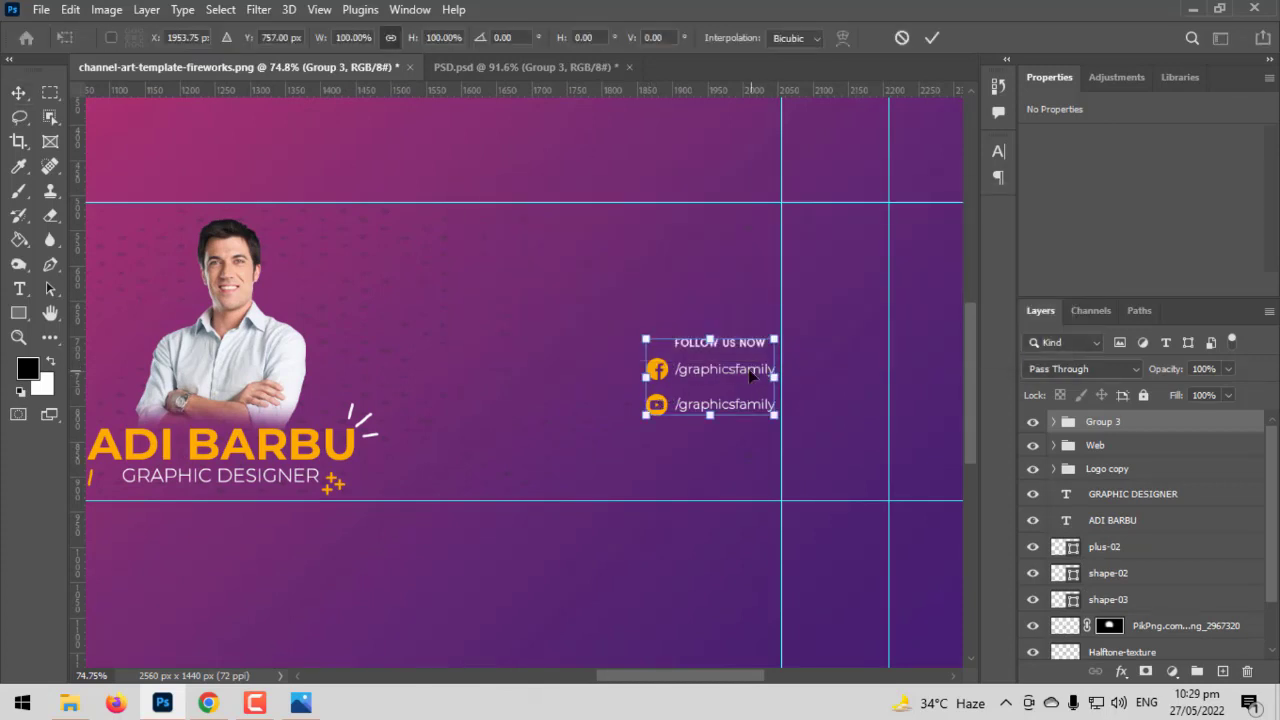
{"action": "left_click_drag", "start_coordinate": [752, 372], "coordinate": [723, 258]}
{"action": "key", "text": "Return"}
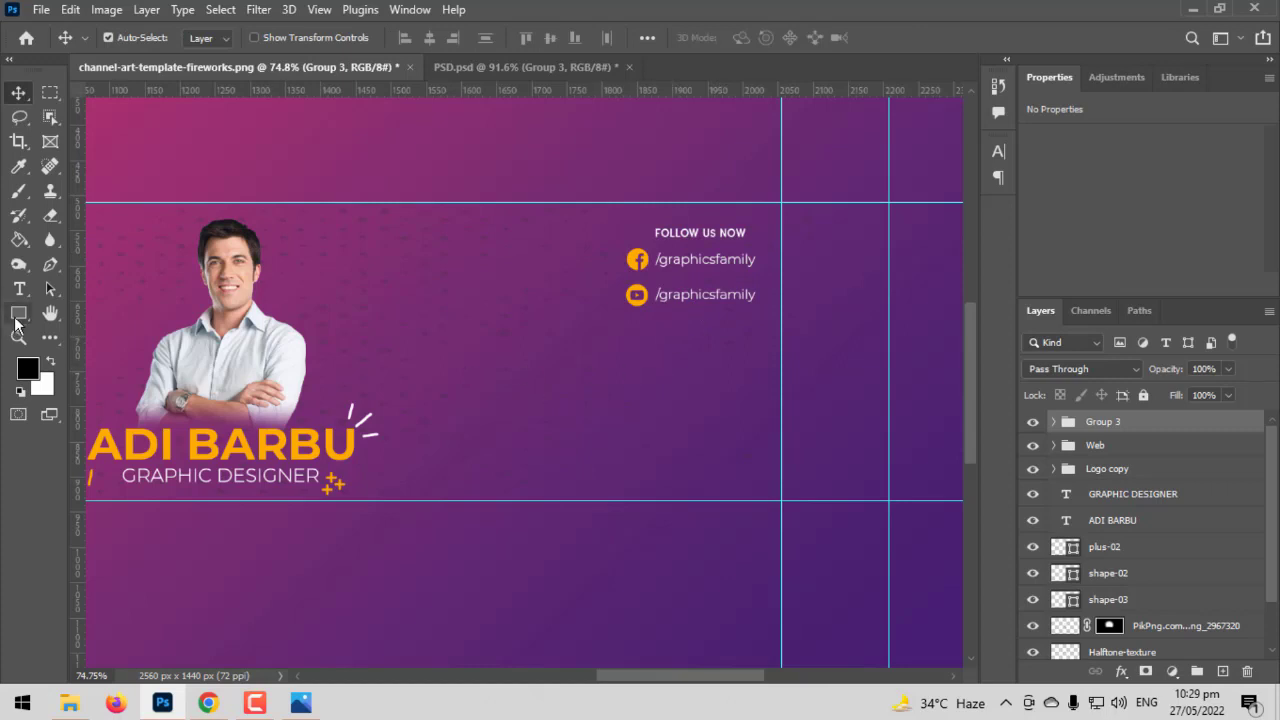
{"action": "left_click", "coordinate": [18, 313]}
Draw a 263 x 79 px fully rounded pill filled ffab01 orange with no stroke
{"action": "left_click", "coordinate": [95, 313]}
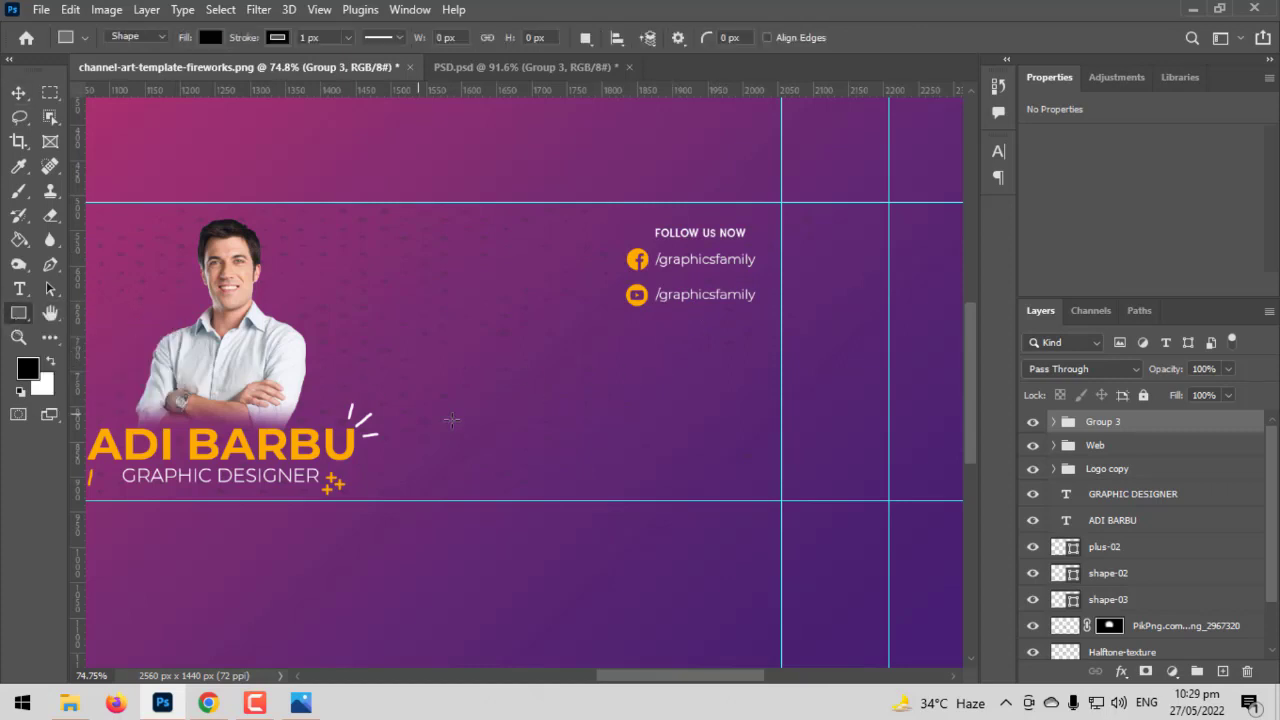
{"action": "left_click_drag", "start_coordinate": [500, 423], "coordinate": [685, 478]}
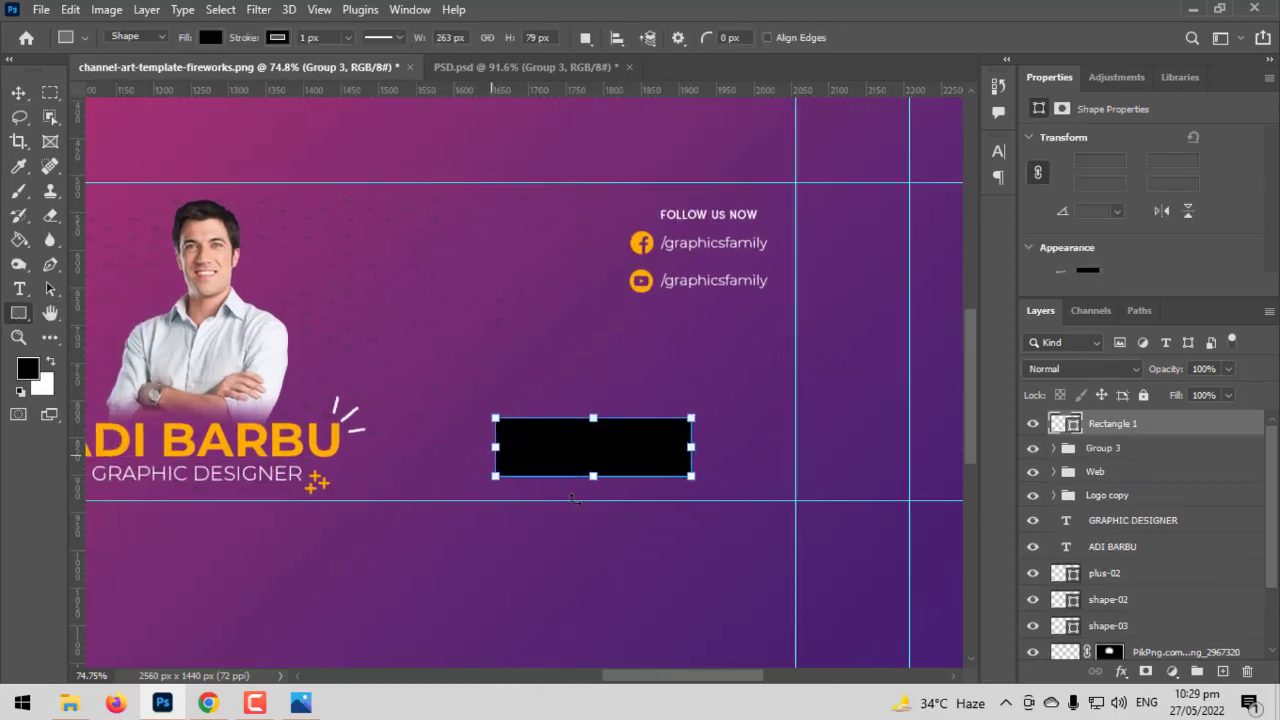
{"action": "scroll", "coordinate": [575, 495], "scroll_direction": "up", "scroll_amount": 5}
{"action": "left_click_drag", "start_coordinate": [442, 363], "coordinate": [809, 490]}
{"action": "double_click", "coordinate": [1062, 425]}
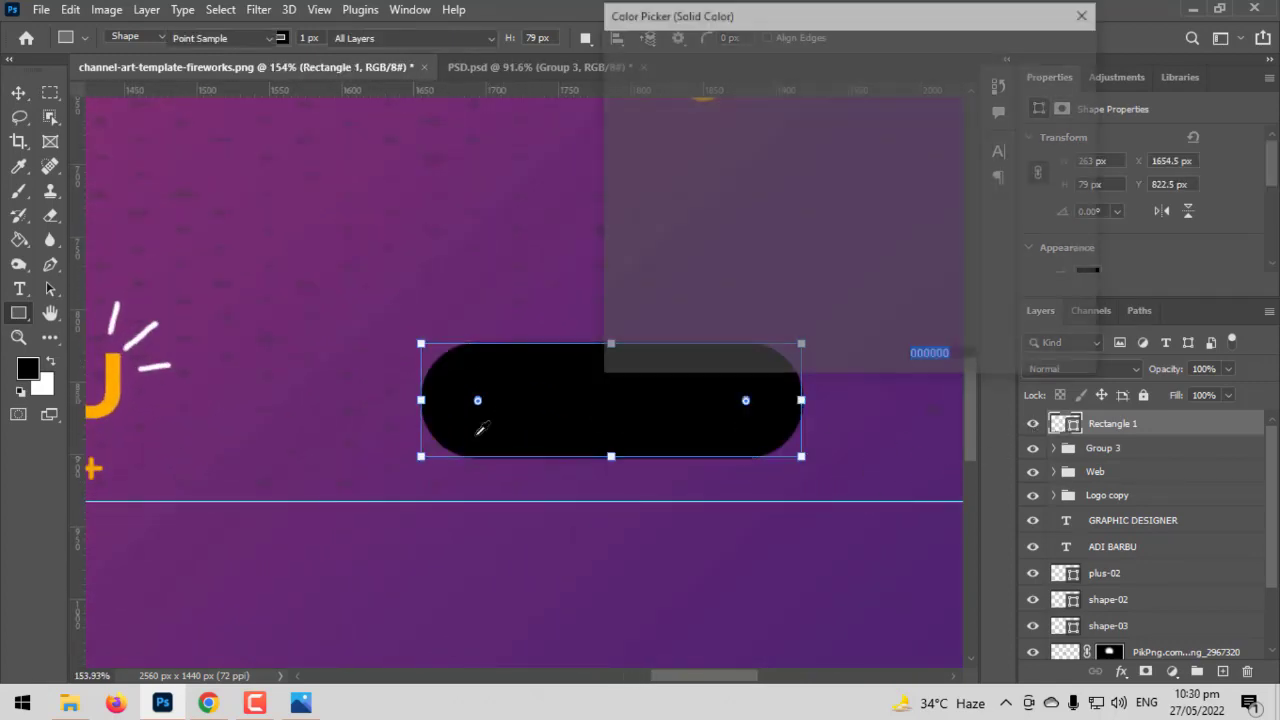
{"action": "left_click", "coordinate": [108, 385]}
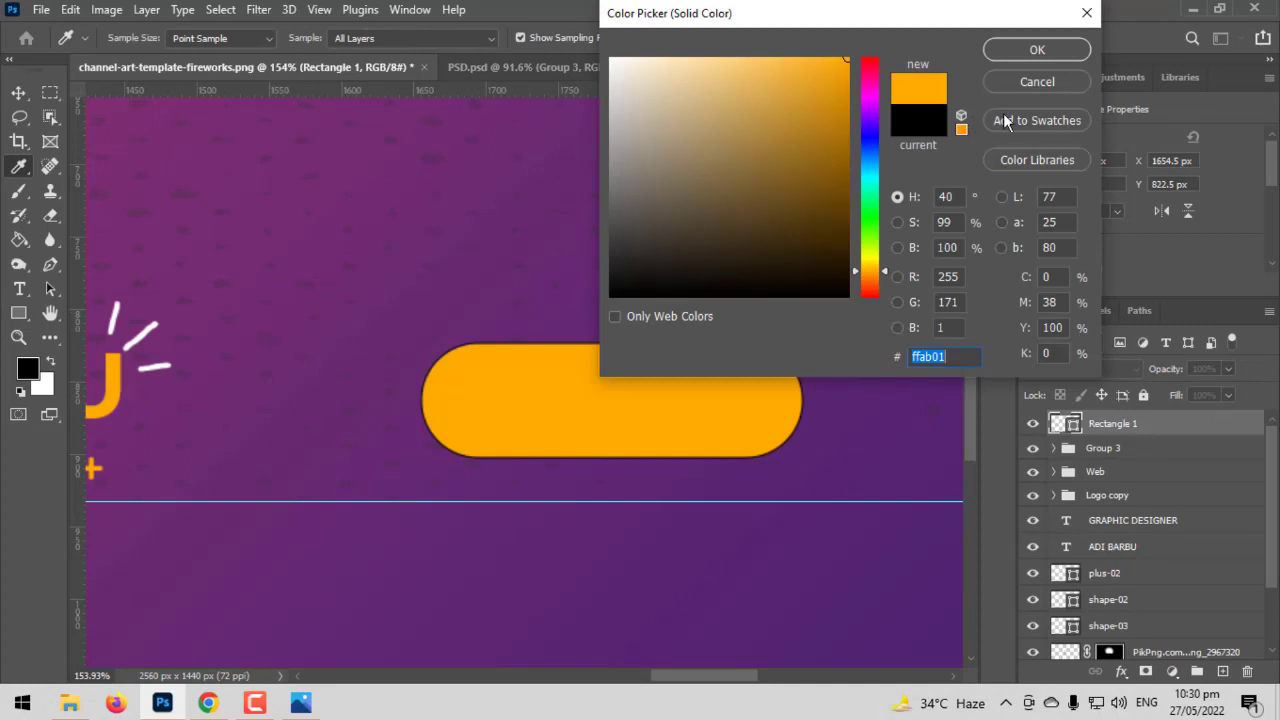
{"action": "left_click", "coordinate": [1037, 51]}
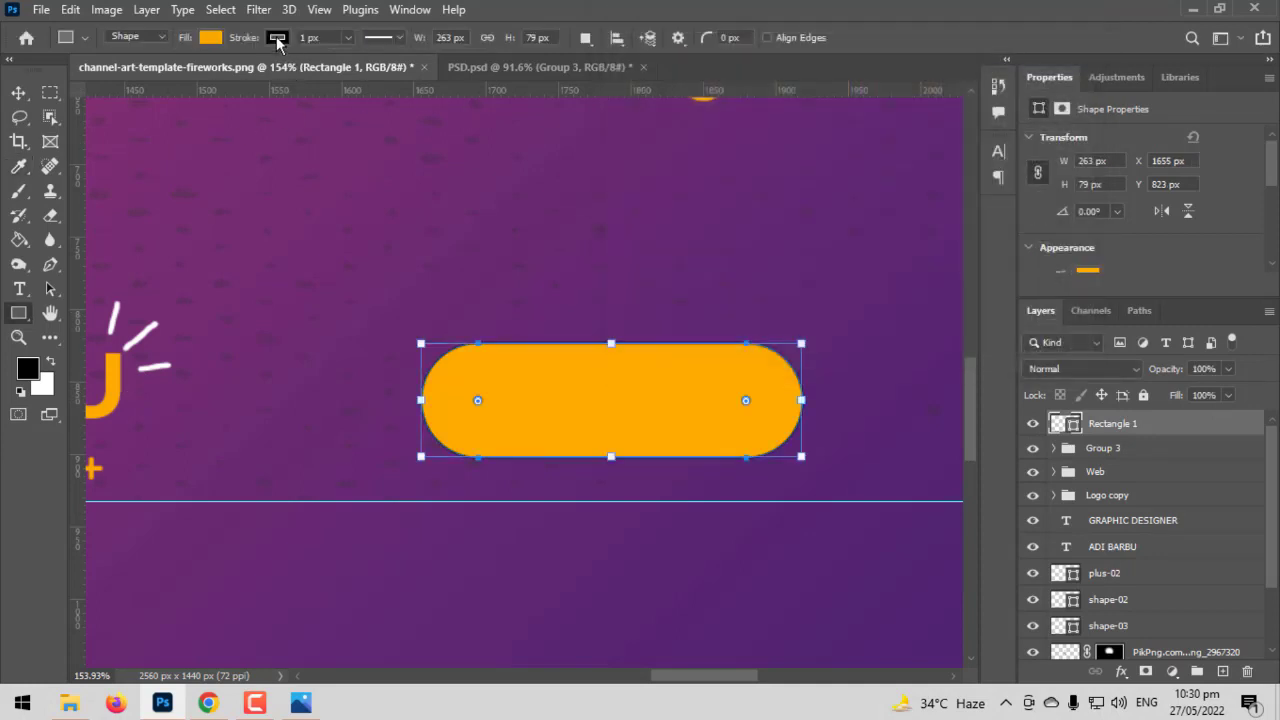
{"action": "left_click", "coordinate": [278, 39]}
{"action": "left_click", "coordinate": [22, 92]}
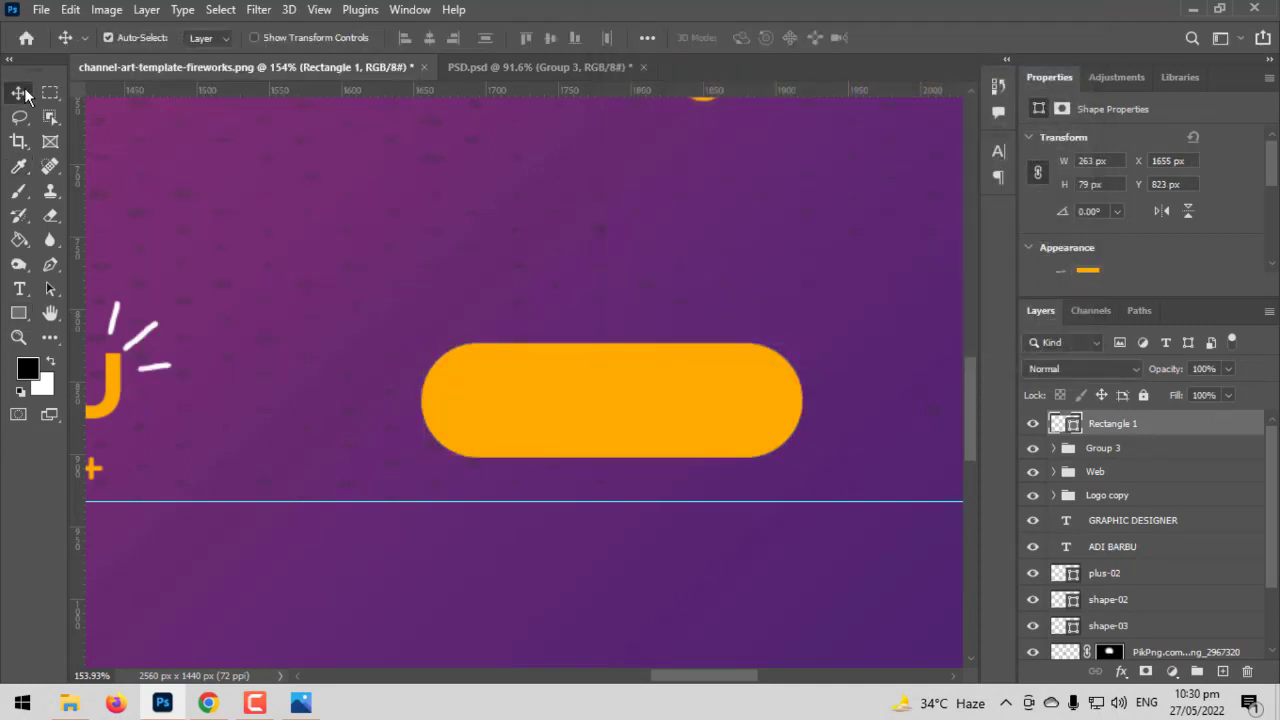
Type SUBSCRIBE NOW! and set its colour to black 000000
{"action": "left_click", "coordinate": [19, 289]}
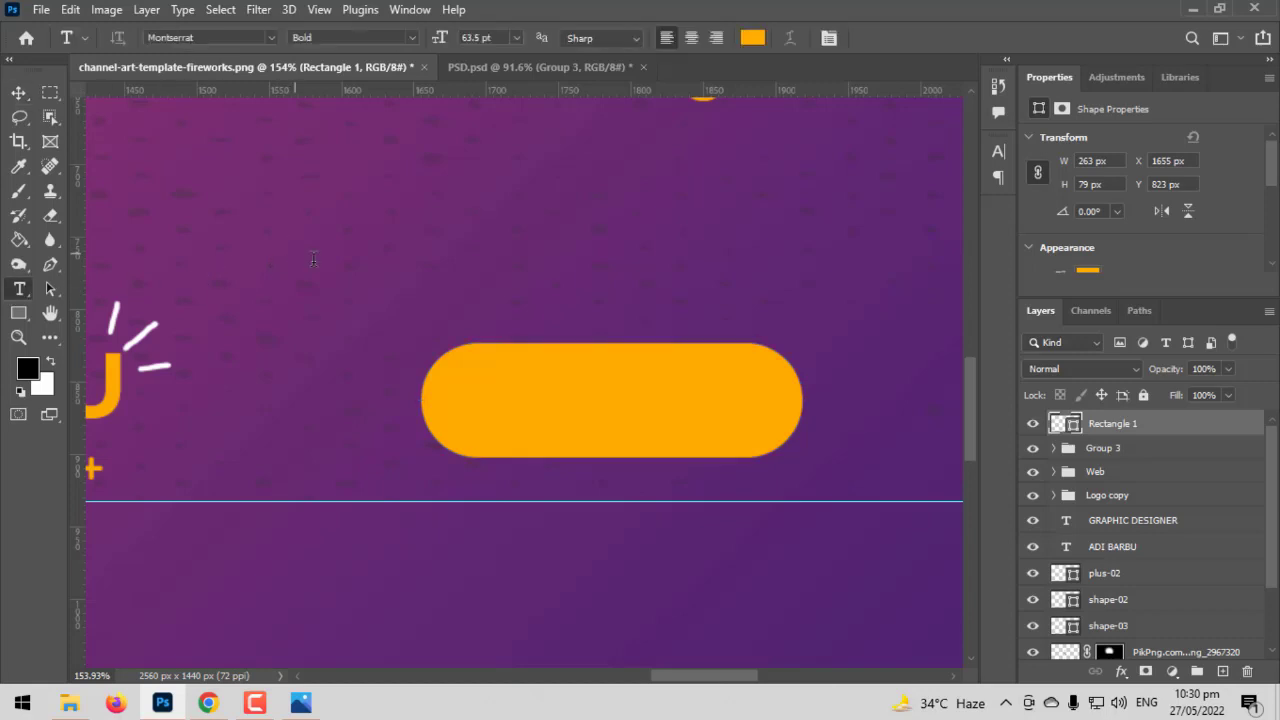
{"action": "left_click", "coordinate": [295, 253]}
{"action": "left_click", "coordinate": [349, 317]}
{"action": "type", "text": "sub"}
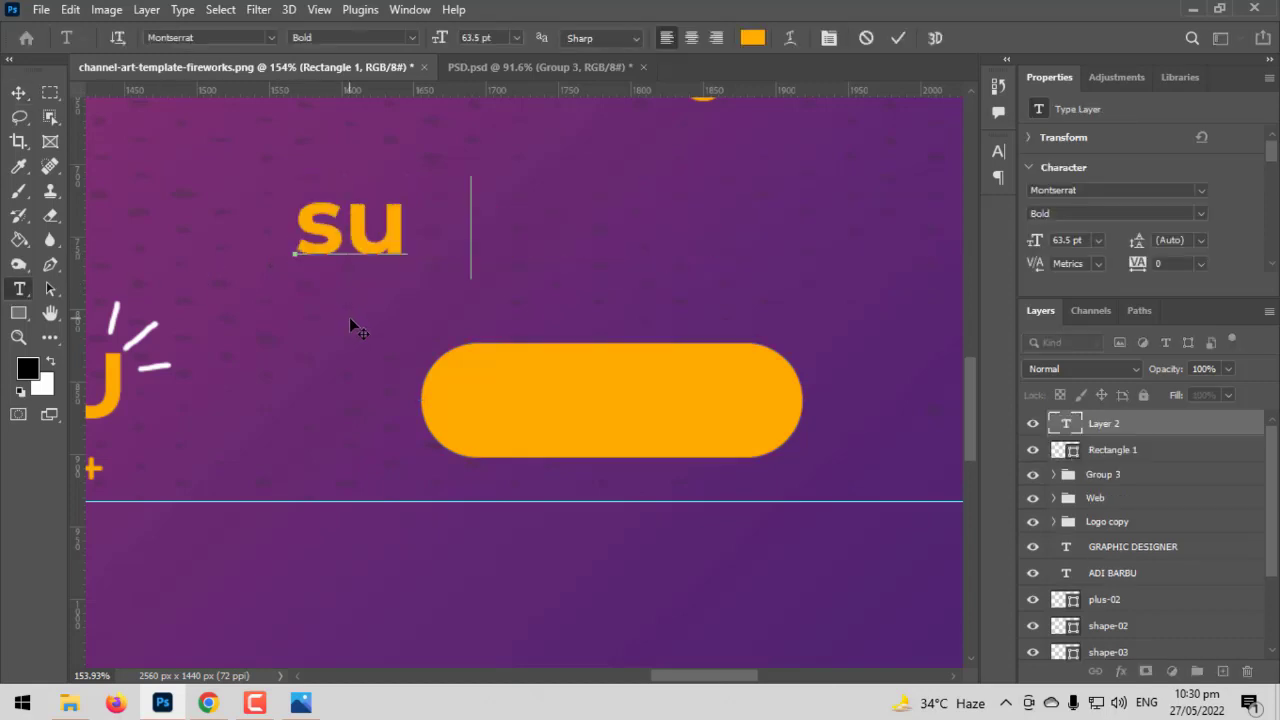
{"action": "key", "text": "BackSpace"}
{"action": "key", "text": "BackSpace"}
{"action": "key", "text": "BackSpace"}
{"action": "type", "text": "SUBS"}
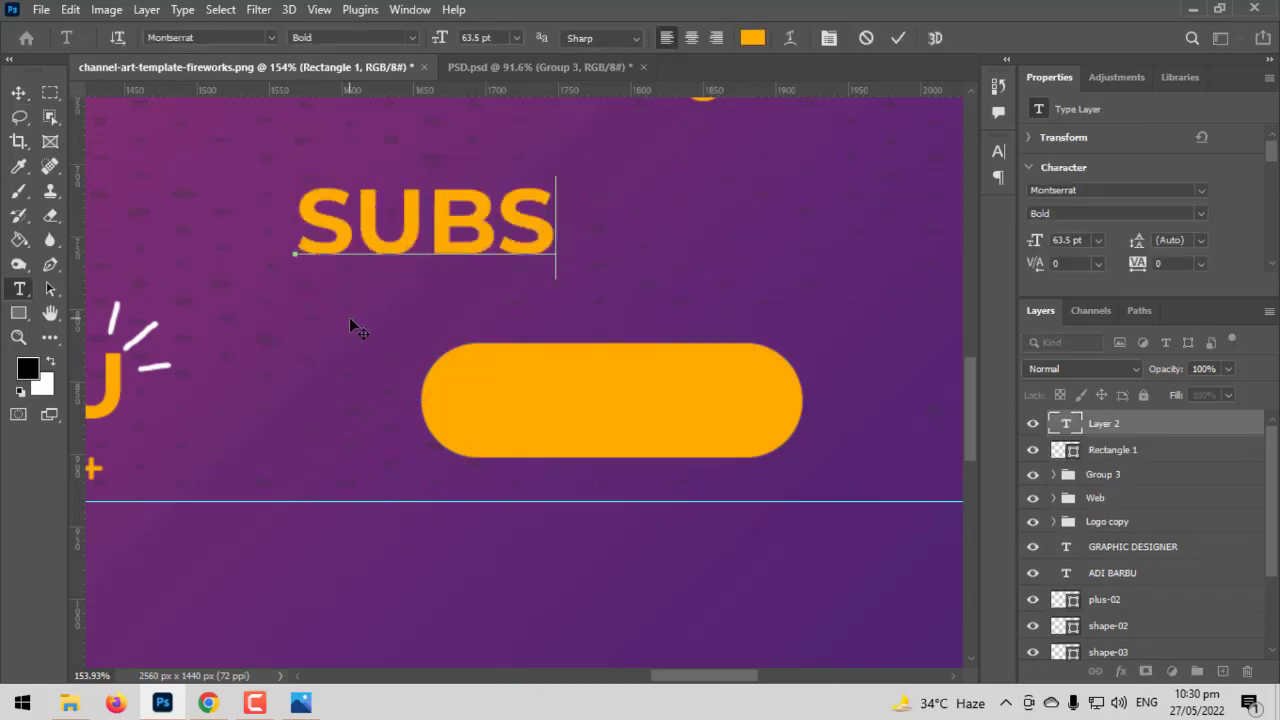
{"action": "type", "text": "CRIBE"}
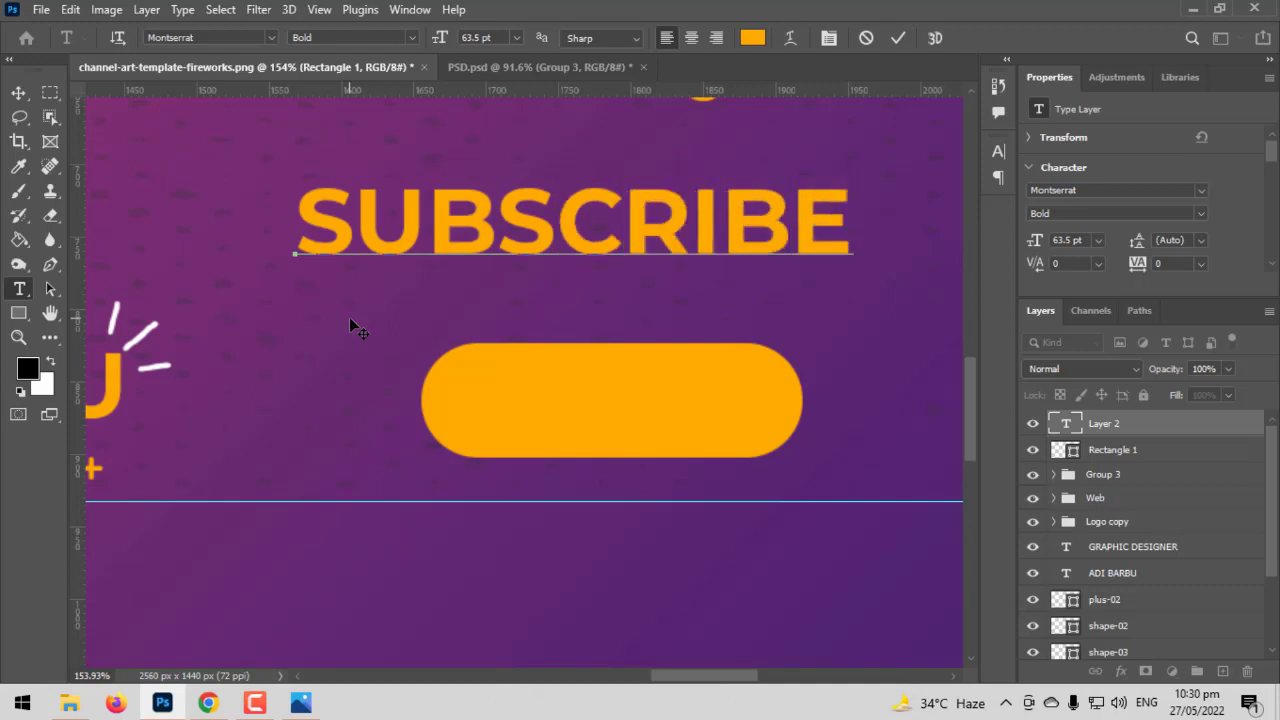
{"action": "type", "text": " NO"}
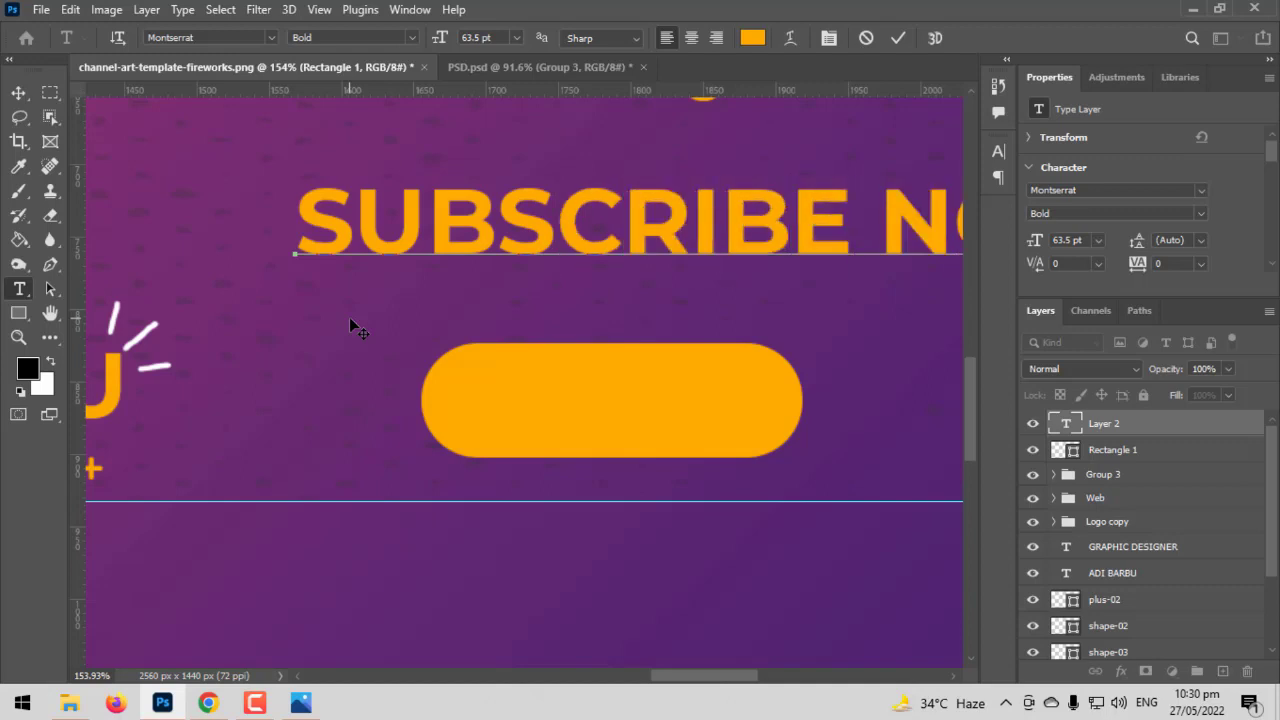
{"action": "key", "text": "ctrl+a"}
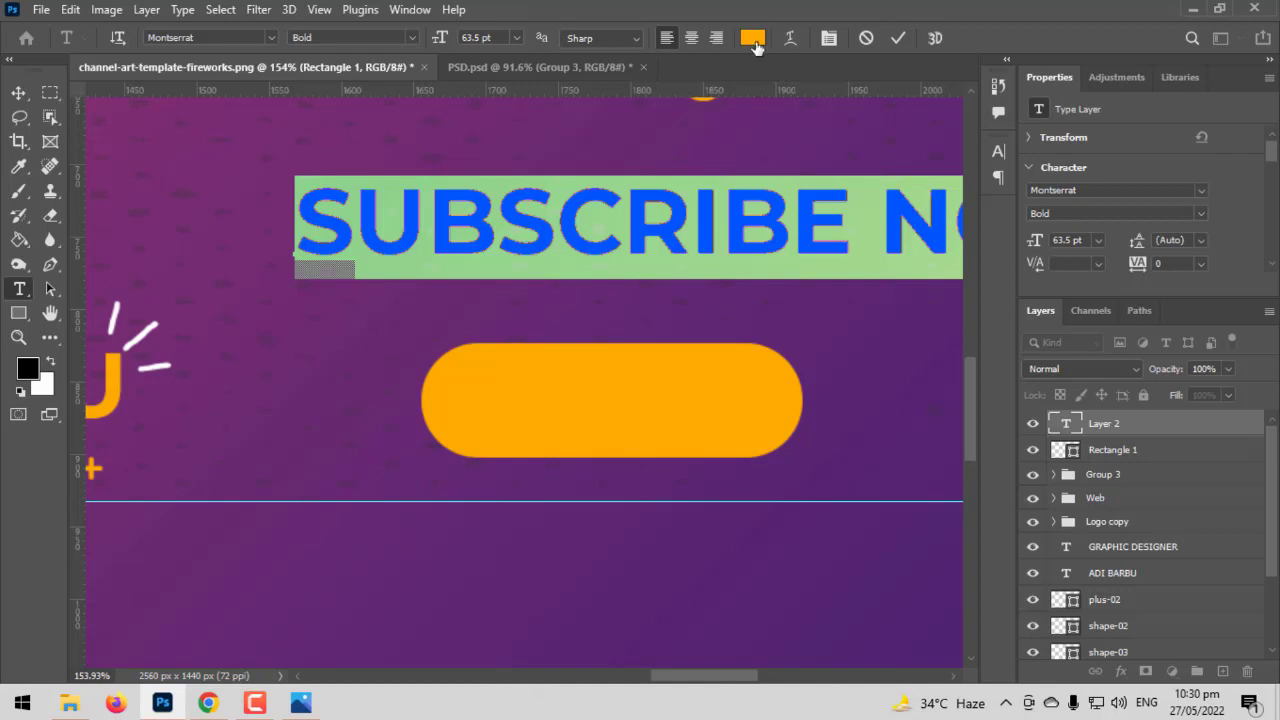
{"action": "left_click", "coordinate": [753, 38]}
{"action": "type", "text": "000000"}
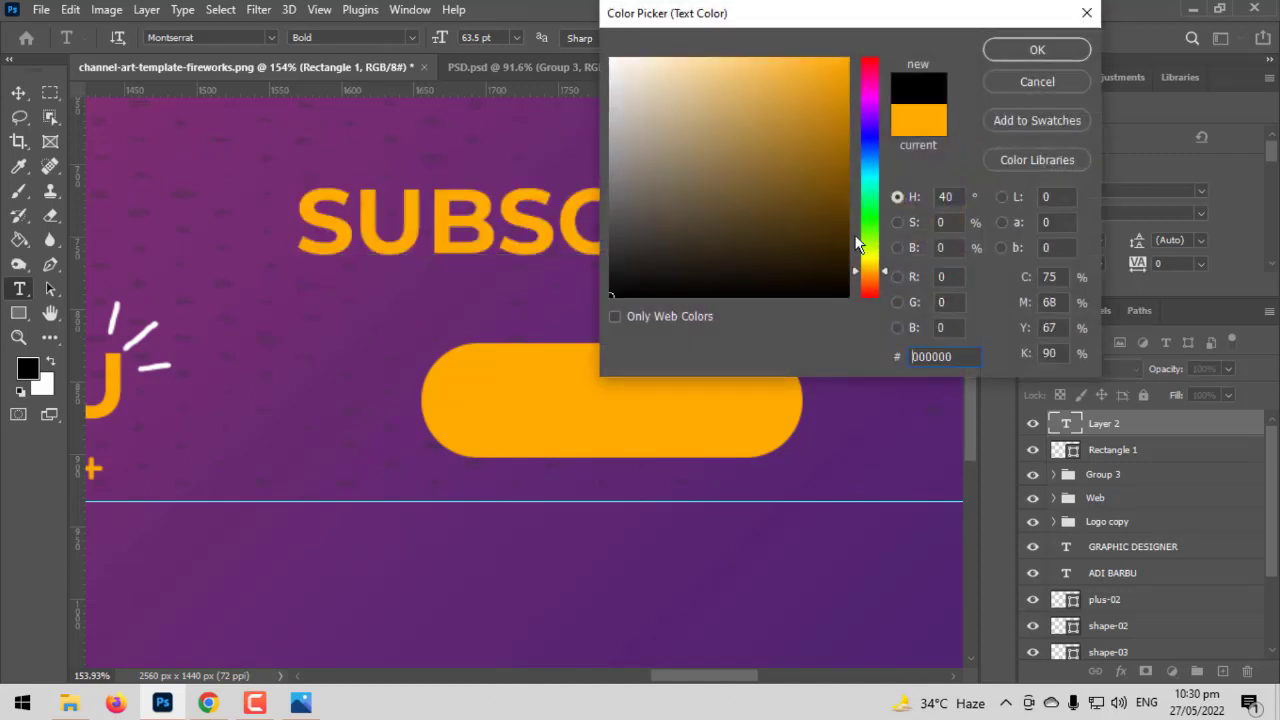
{"action": "left_click", "coordinate": [1034, 50]}
{"action": "left_click", "coordinate": [18, 95]}
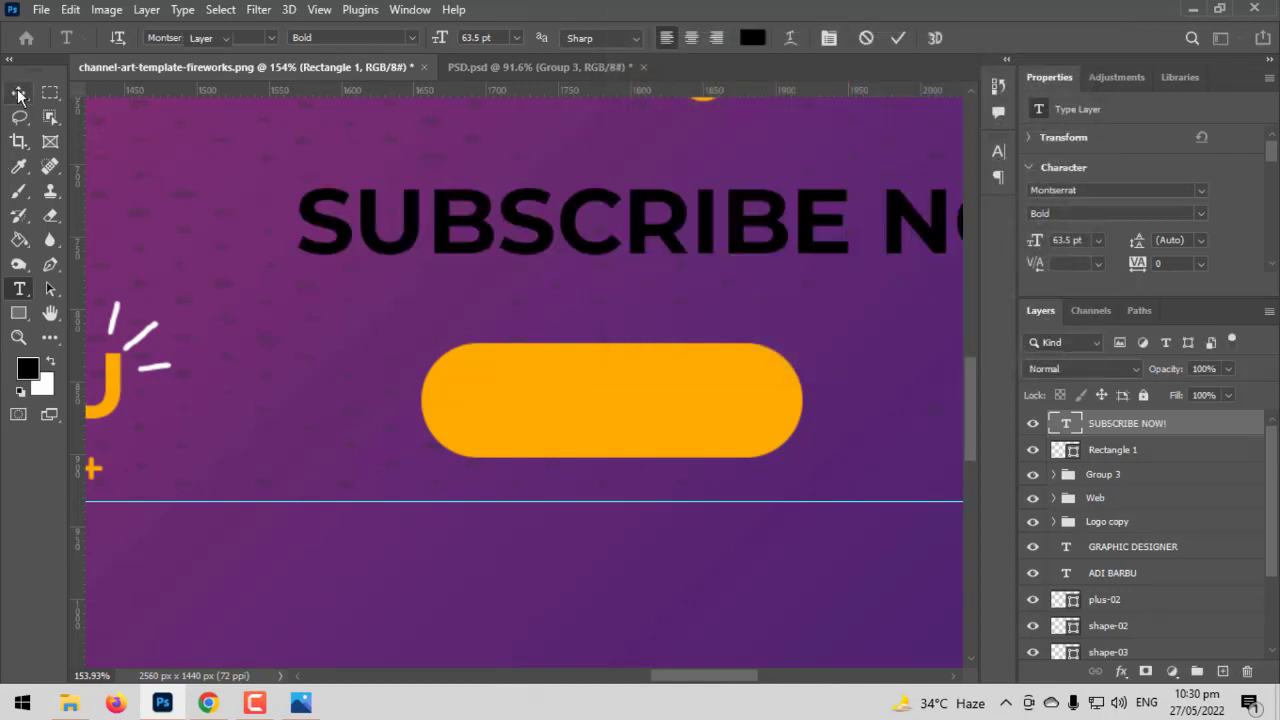
Scale the SUBSCRIBE NOW! text down and place it on the orange pill
{"action": "key", "text": "ctrl+t"}
{"action": "left_click_drag", "start_coordinate": [289, 227], "coordinate": [603, 228]}
{"action": "left_click_drag", "start_coordinate": [797, 222], "coordinate": [766, 411]}
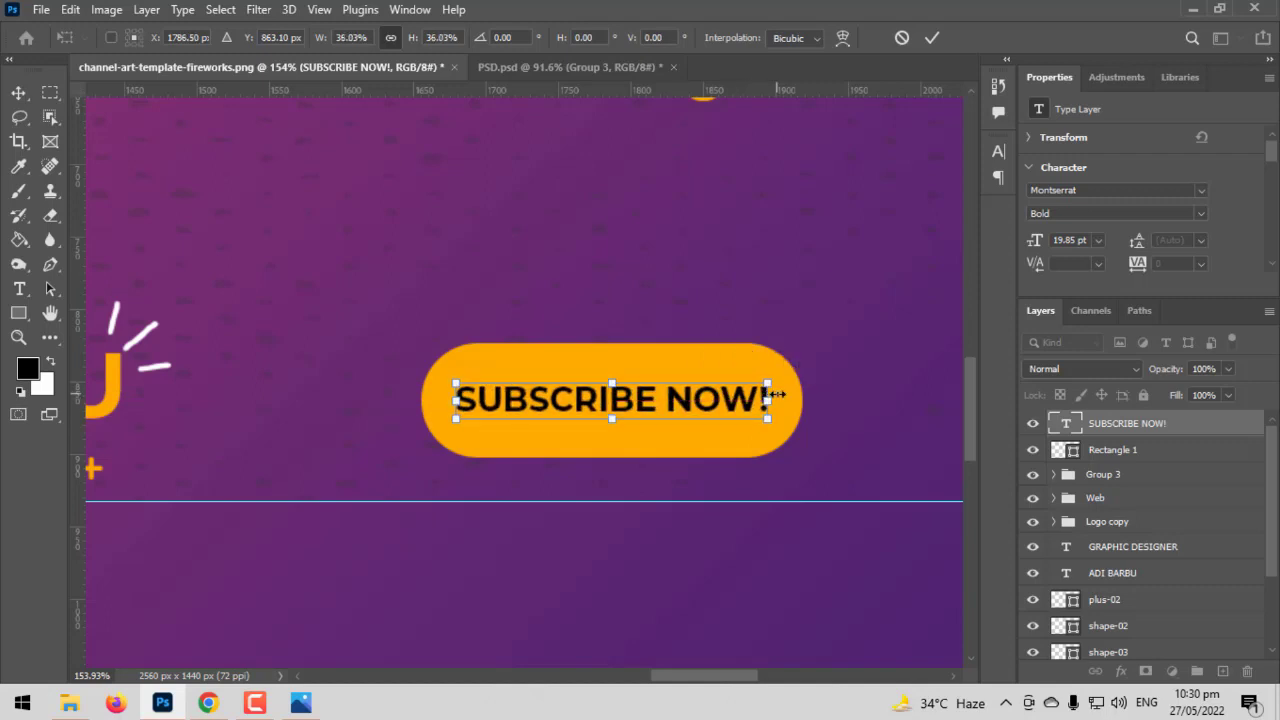
{"action": "key", "text": "Return"}
{"action": "left_click", "coordinate": [795, 425], "text": "shift"}
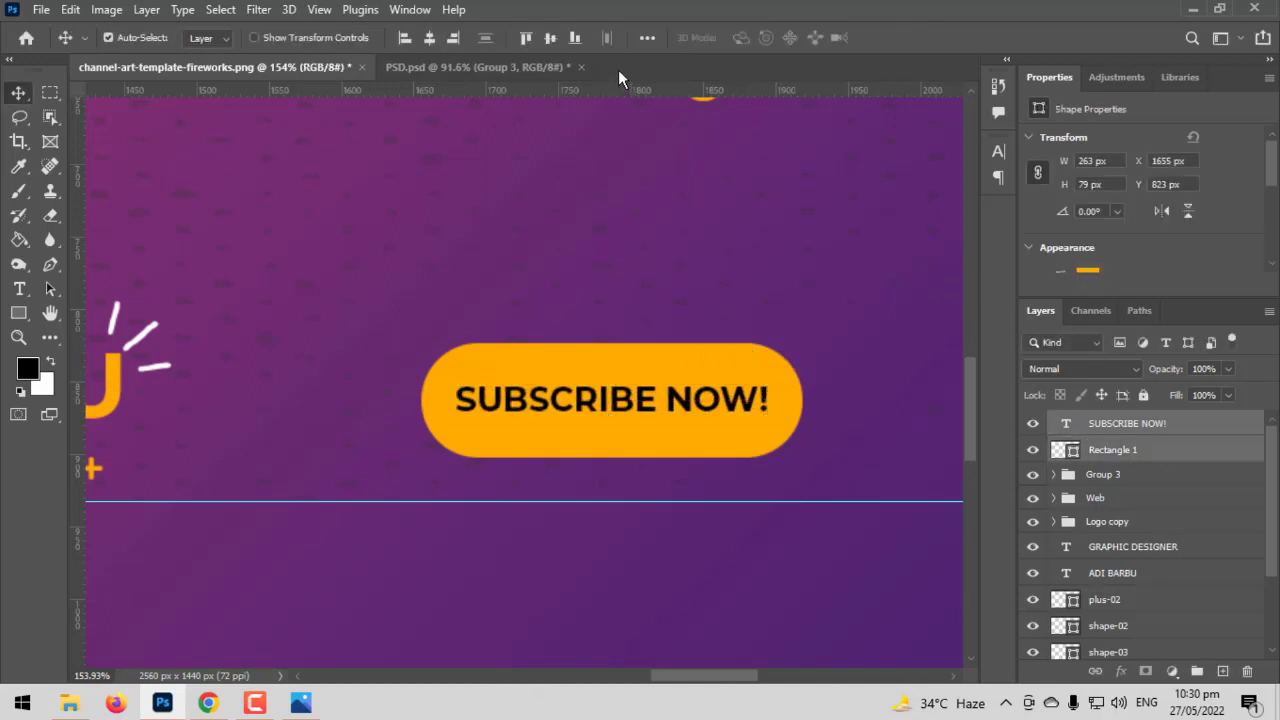
Vertically centre text on the pill, shrink the button to about 233 x 70 px, move it under the social links
{"action": "left_click", "coordinate": [552, 44]}
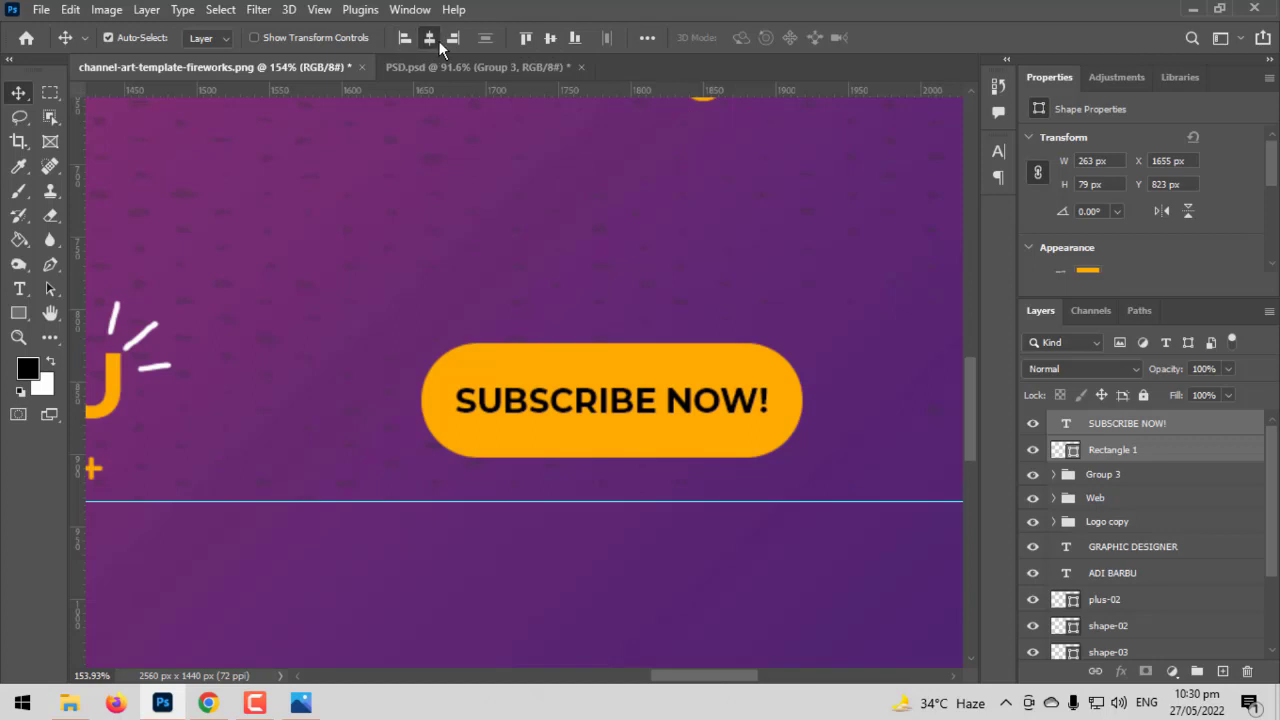
{"action": "scroll", "coordinate": [833, 455], "scroll_direction": "down", "scroll_amount": 1}
{"action": "scroll", "coordinate": [833, 455], "scroll_direction": "down", "scroll_amount": 1}
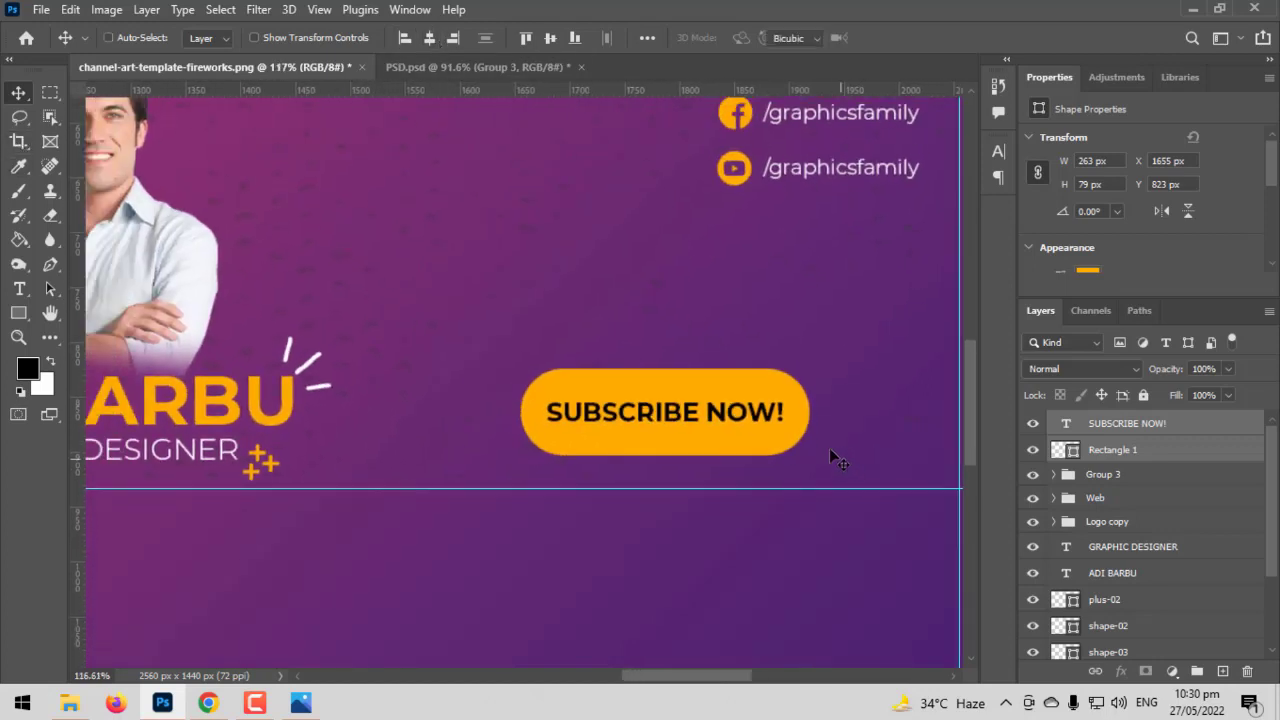
{"action": "key", "text": "ctrl+t"}
{"action": "left_click_drag", "start_coordinate": [522, 411], "coordinate": [551, 411]}
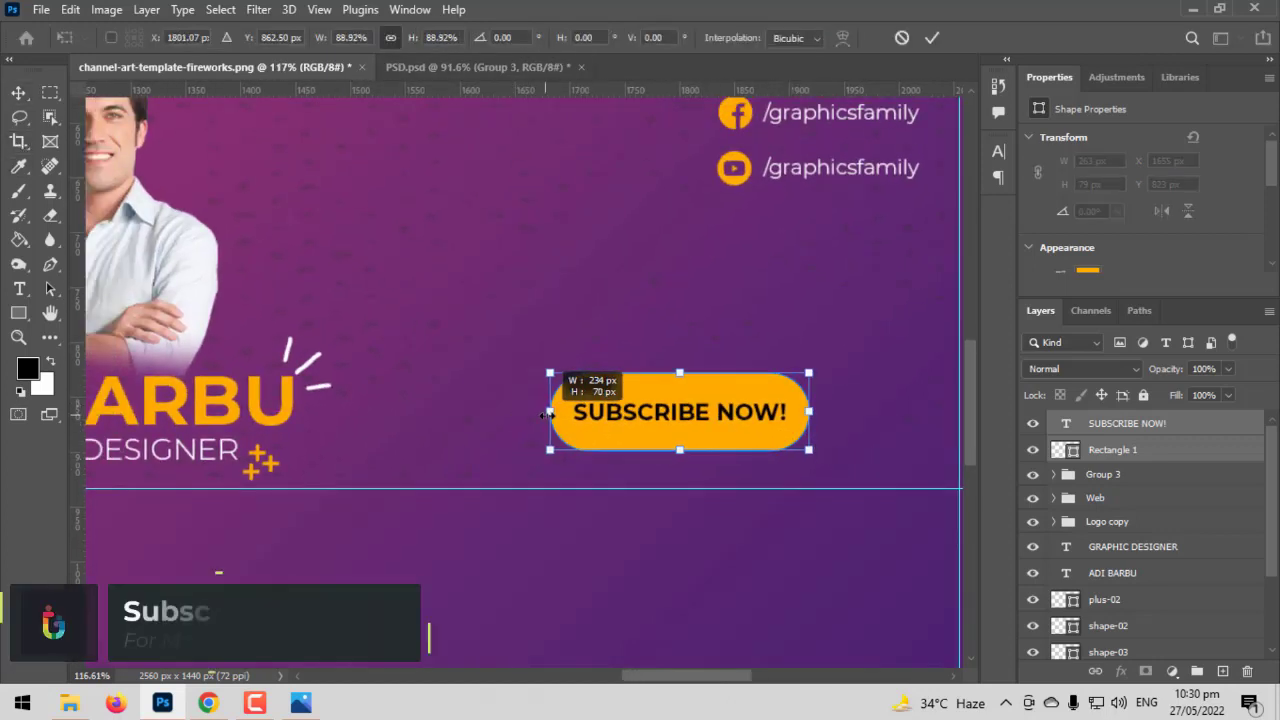
{"action": "left_click_drag", "start_coordinate": [714, 424], "coordinate": [826, 426]}
{"action": "key", "text": "Return"}
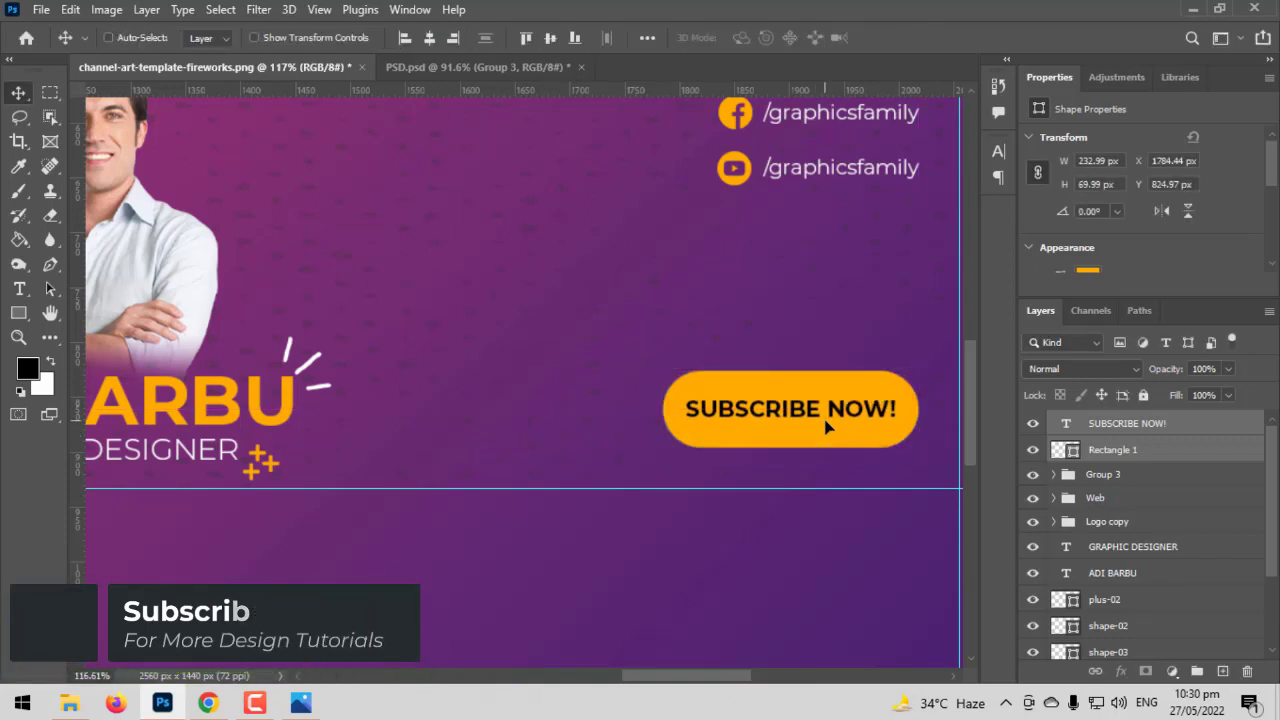
{"action": "scroll", "coordinate": [826, 425], "scroll_direction": "down", "scroll_amount": 5}
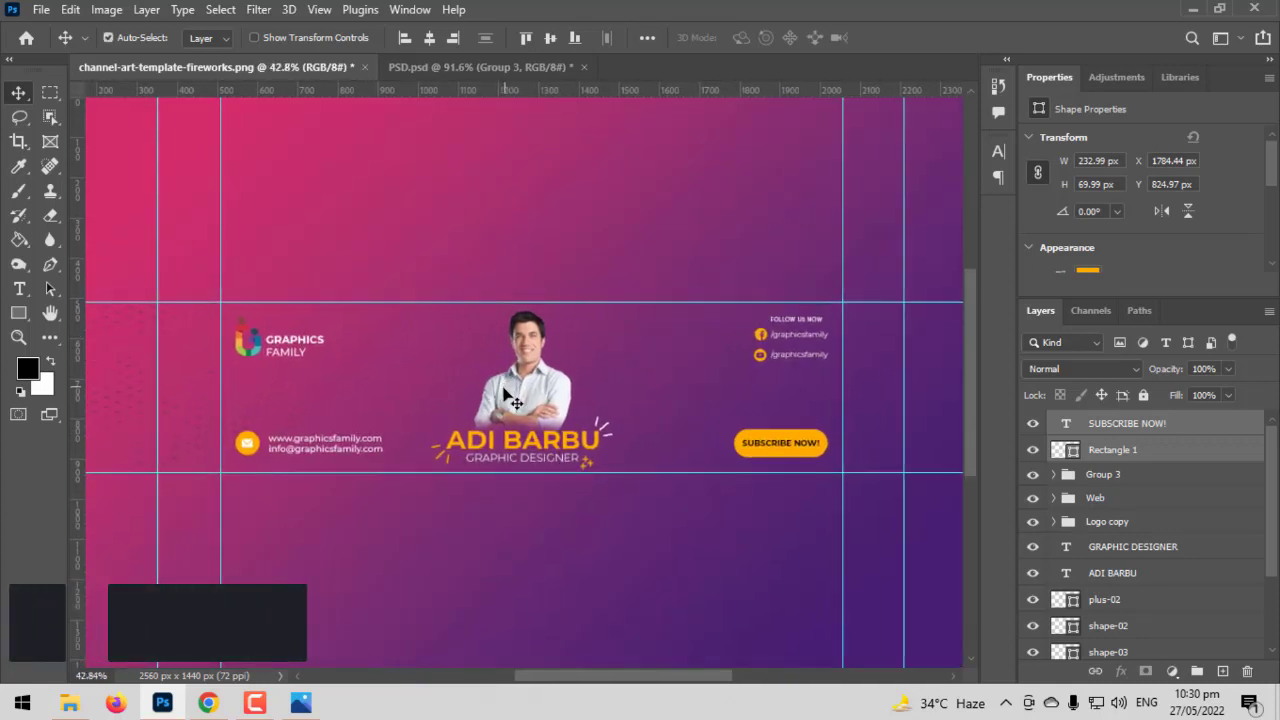
{"action": "scroll", "coordinate": [511, 398], "scroll_direction": "down", "scroll_amount": 2}
{"action": "scroll", "coordinate": [511, 398], "scroll_direction": "up", "scroll_amount": 1}
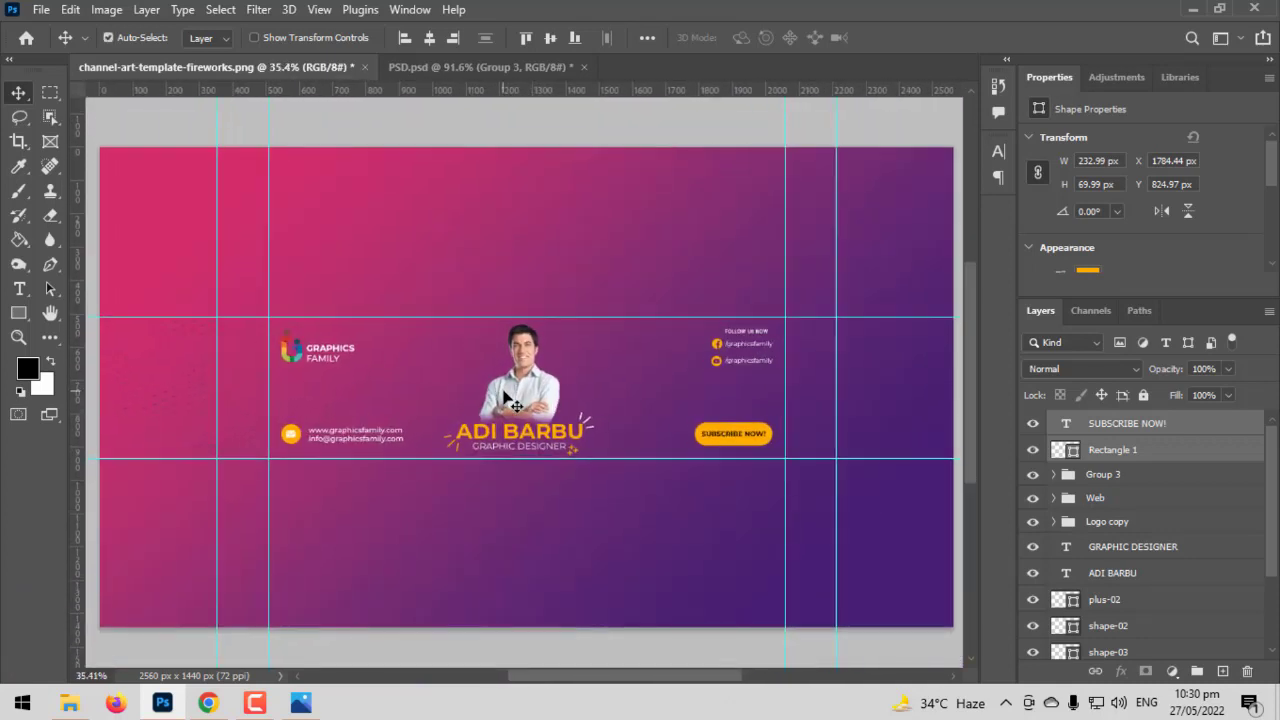